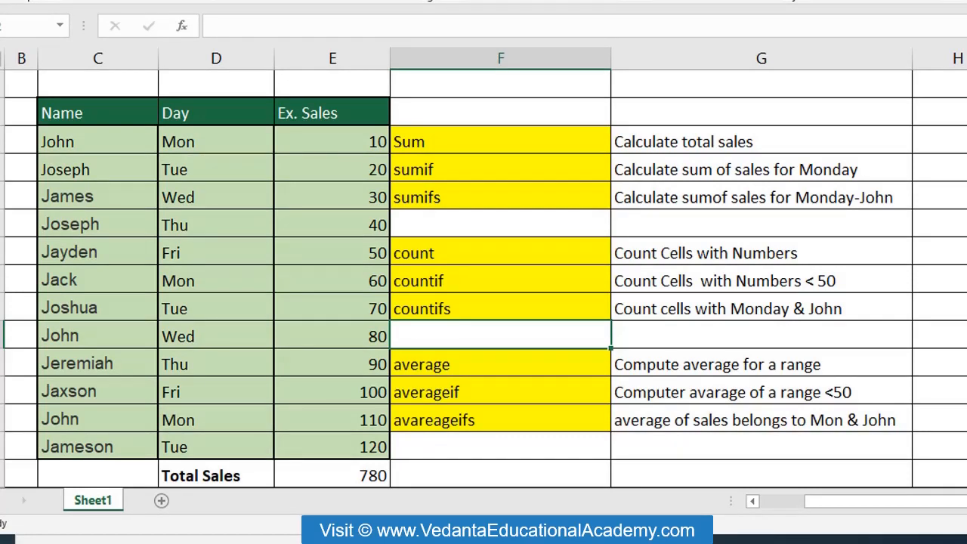
# - Review the Sum, sumif and sumifs entries in the list of functions
pyautogui.click(460, 151)
pyautogui.click(459, 162)
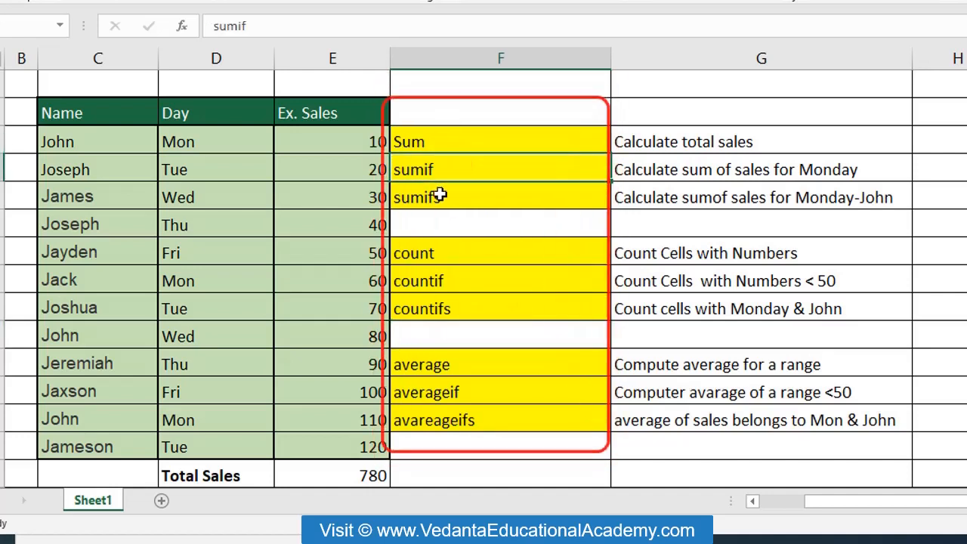
pyautogui.click(438, 192)
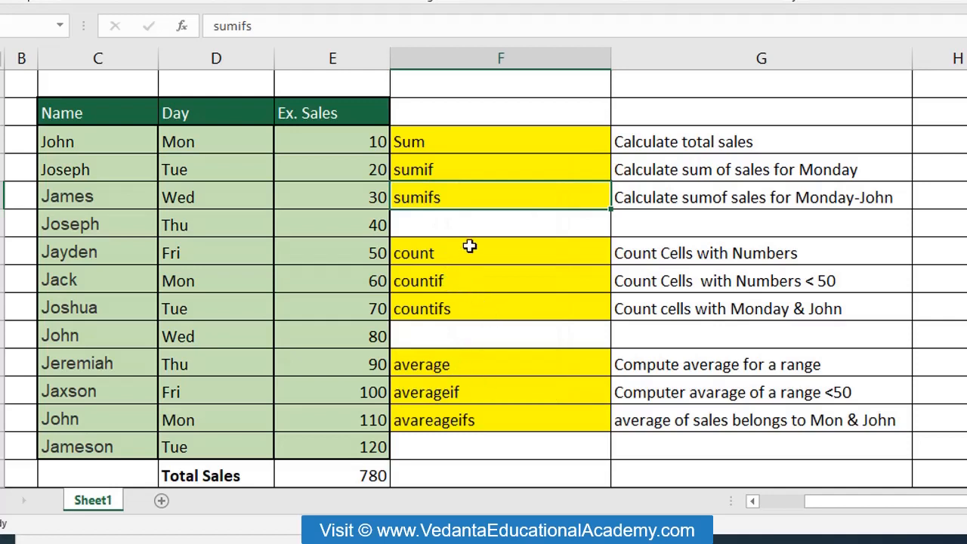
pyautogui.click(442, 143)
pyautogui.click(444, 169)
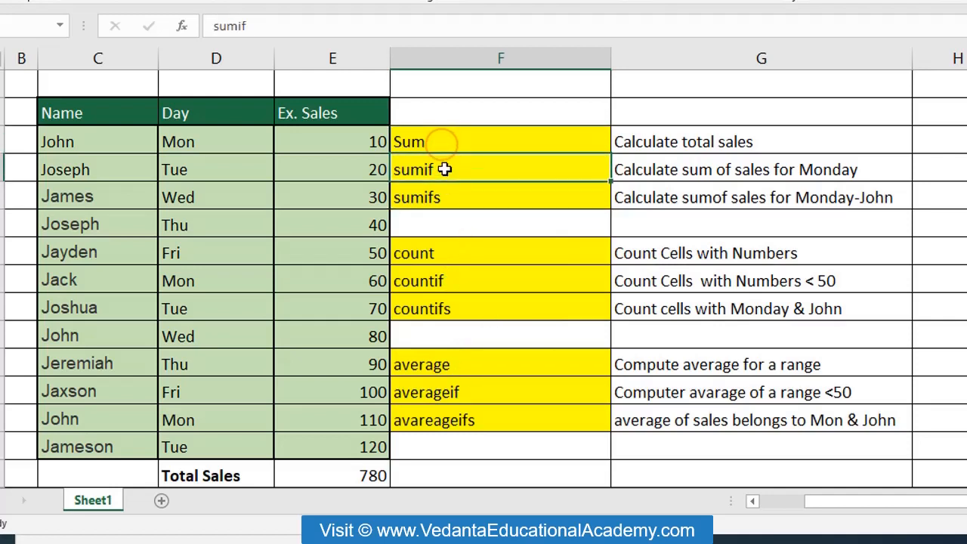
pyautogui.click(443, 194)
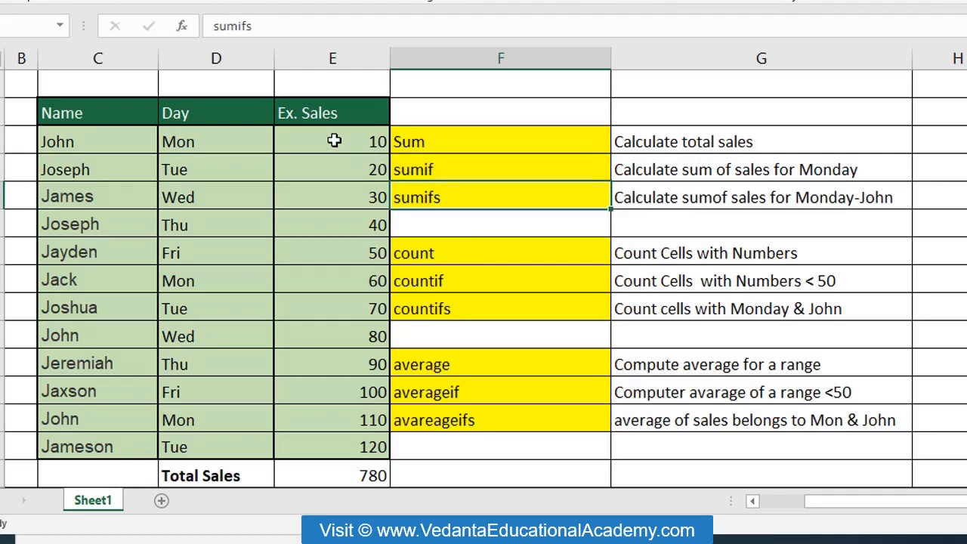
# - Examine the Ex. Sales values and the Monday condition that the sumif task describes
pyautogui.moveTo(333, 142); pyautogui.dragTo(378, 438)
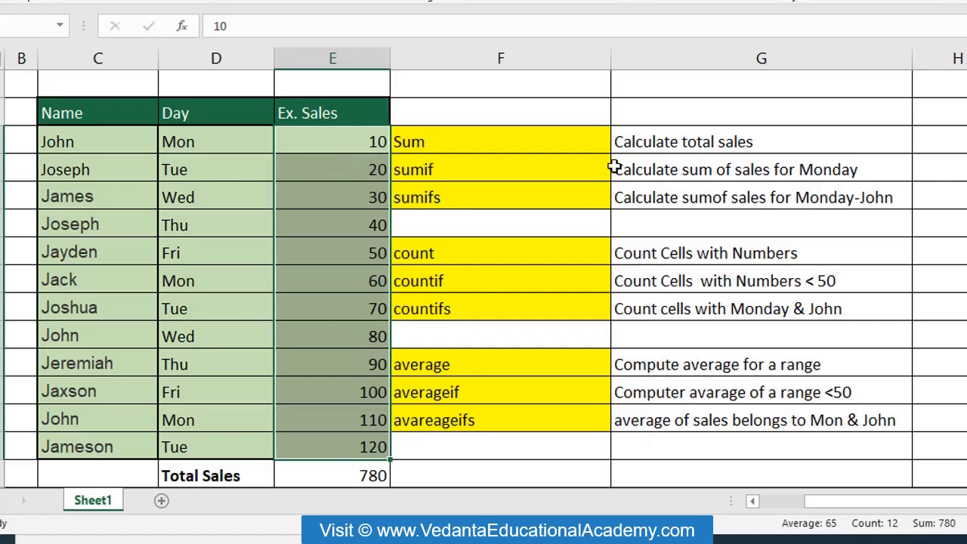
pyautogui.click(660, 174)
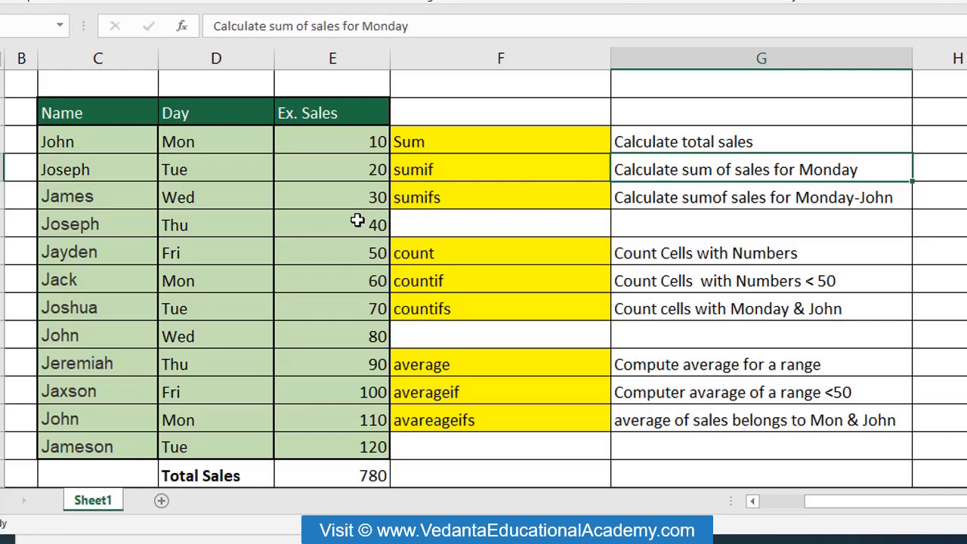
pyautogui.click(341, 145)
pyautogui.moveTo(334, 143); pyautogui.dragTo(349, 447)
pyautogui.click(226, 142)
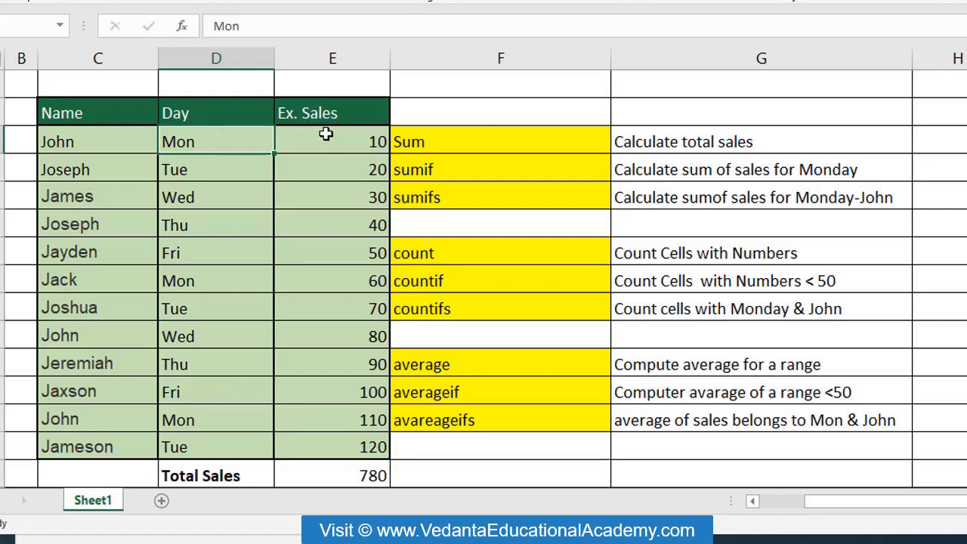
pyautogui.moveTo(331, 142); pyautogui.dragTo(342, 433)
pyautogui.click(183, 145)
pyautogui.click(447, 173)
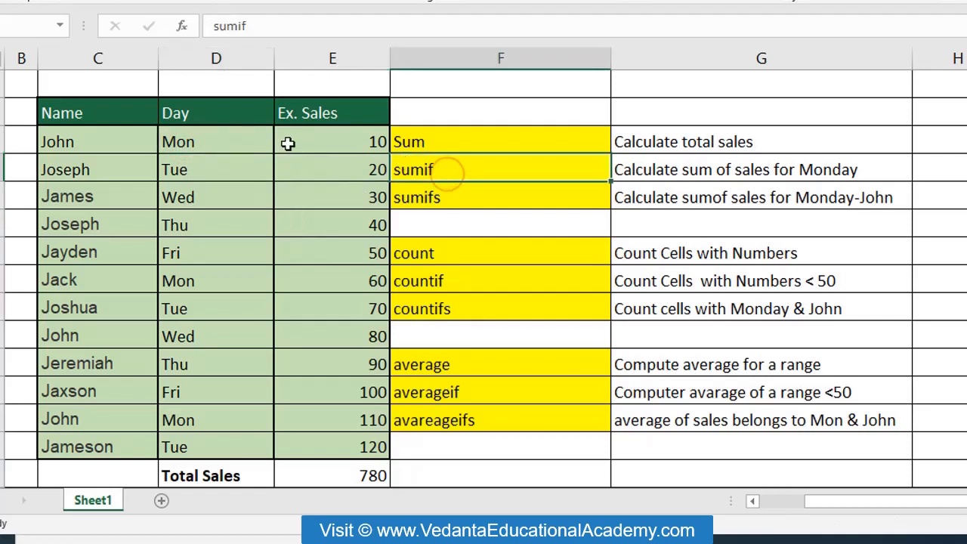
# - Compare the full Ex. Sales range with the Day column entries as inputs for sumif
pyautogui.moveTo(304, 138); pyautogui.dragTo(339, 445)
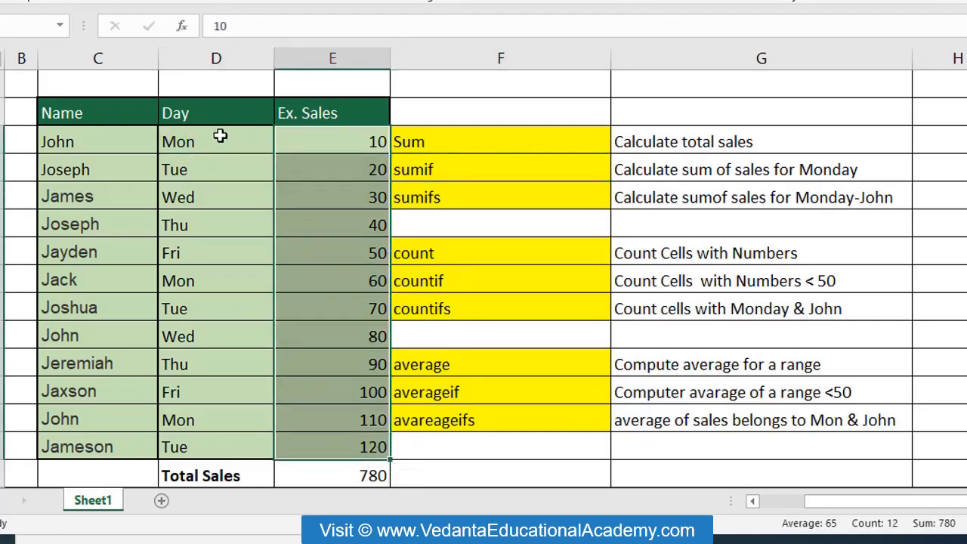
pyautogui.moveTo(218, 137); pyautogui.dragTo(226, 427)
pyautogui.click(190, 136)
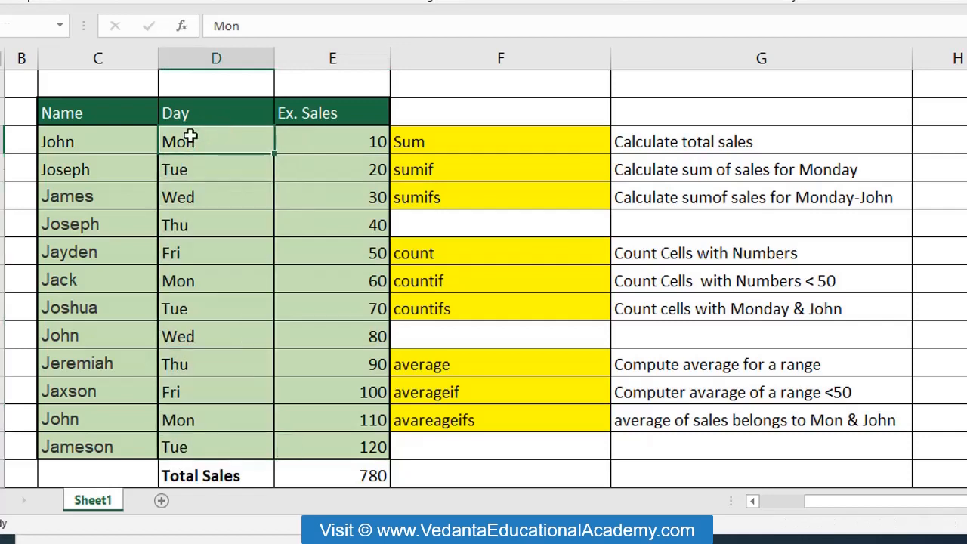
pyautogui.moveTo(221, 130); pyautogui.dragTo(219, 281)
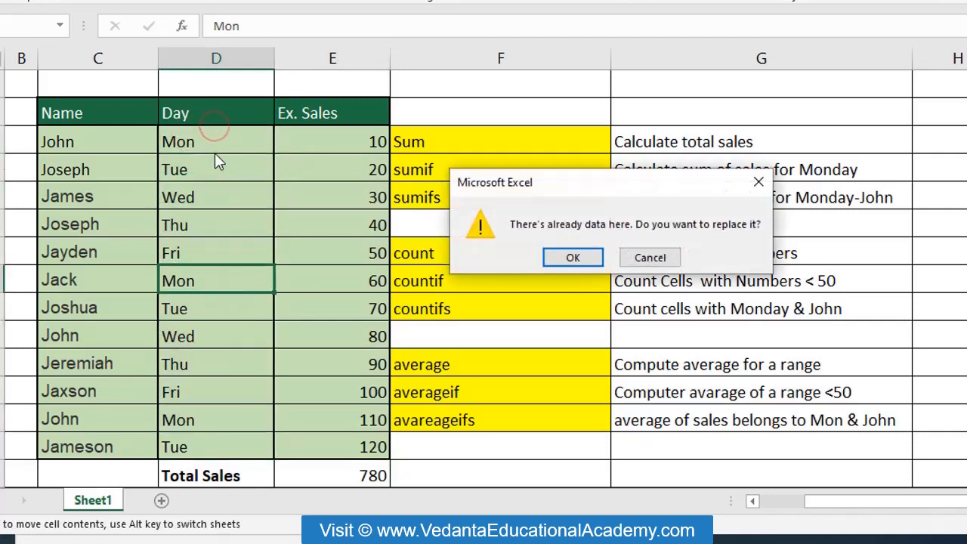
pyautogui.click(652, 257)
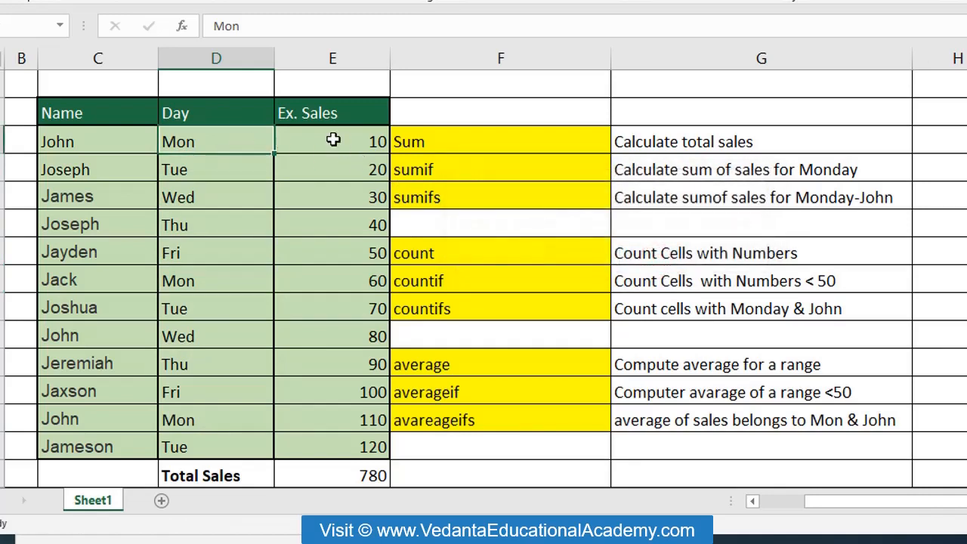
pyautogui.moveTo(333, 139); pyautogui.dragTo(332, 433)
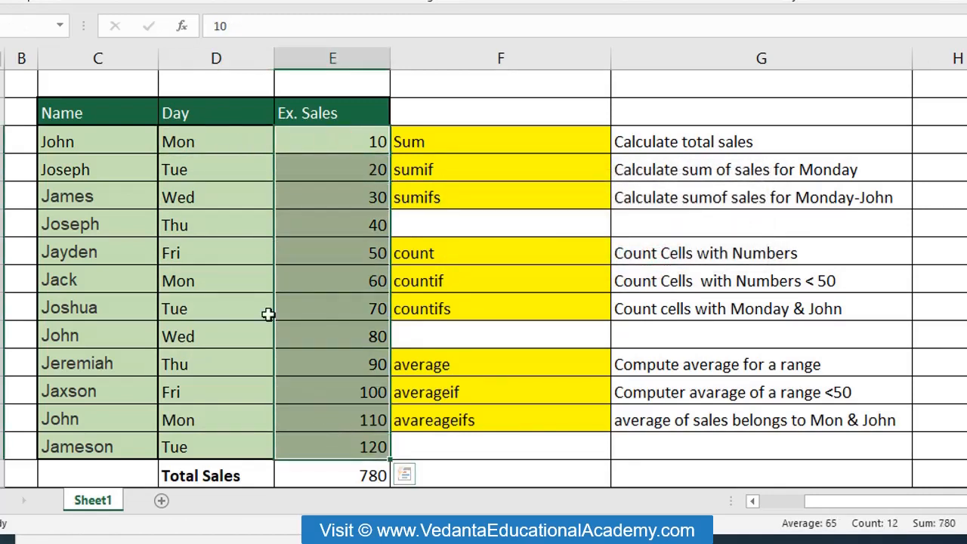
pyautogui.click(212, 128)
pyautogui.click(212, 129)
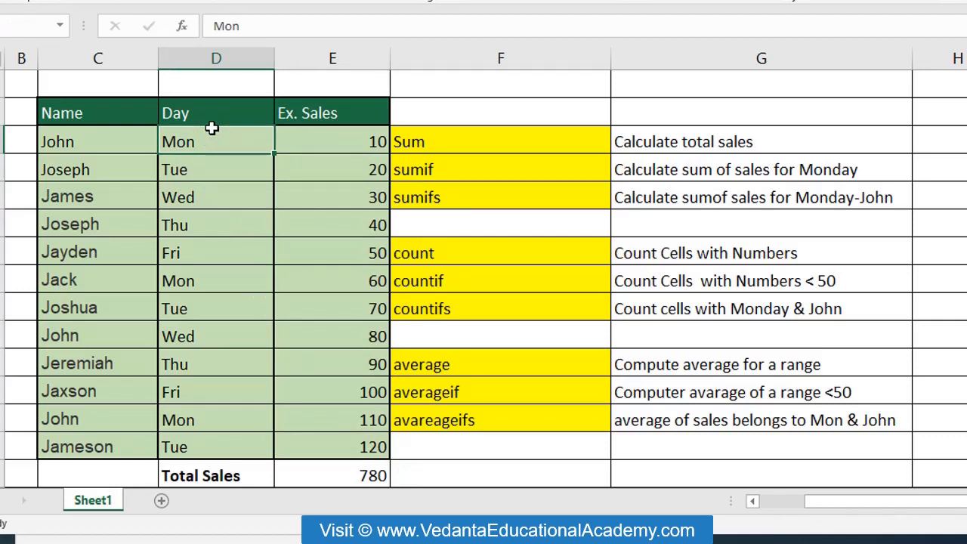
pyautogui.click(486, 171)
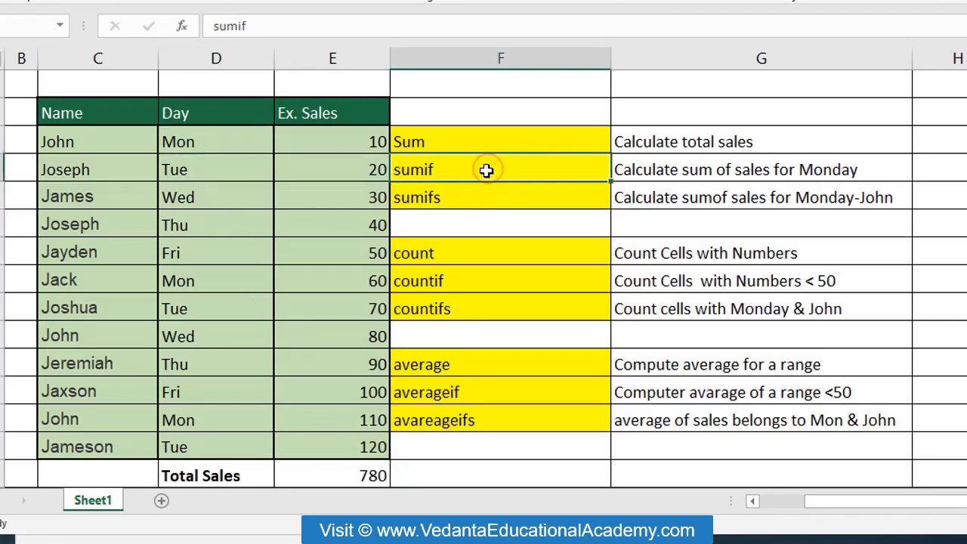
# - Review the sumifs entry, the Ex. Sales values and the task descriptions for the conditional sums
pyautogui.click(459, 200)
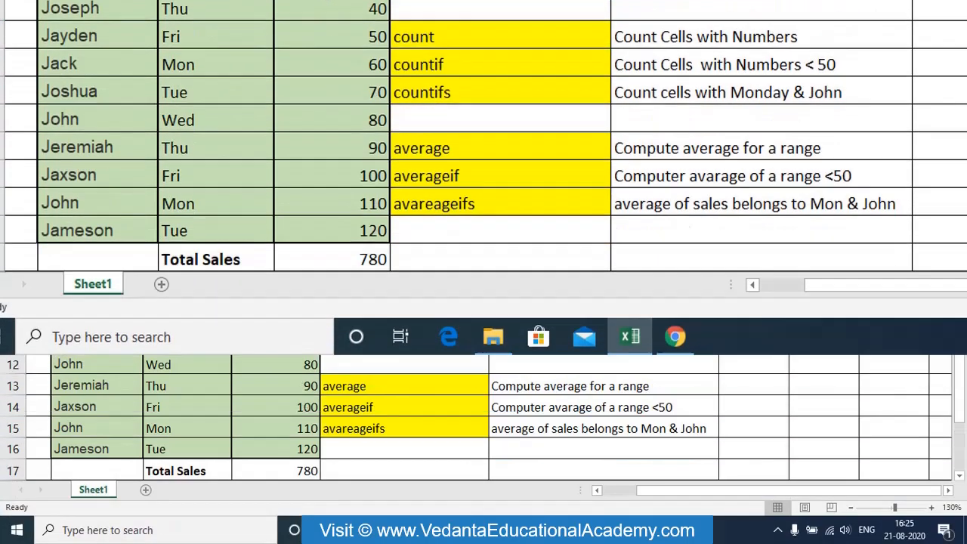
pyautogui.moveTo(328, 147); pyautogui.dragTo(361, 427)
pyautogui.moveTo(299, 432); pyautogui.dragTo(298, 433)
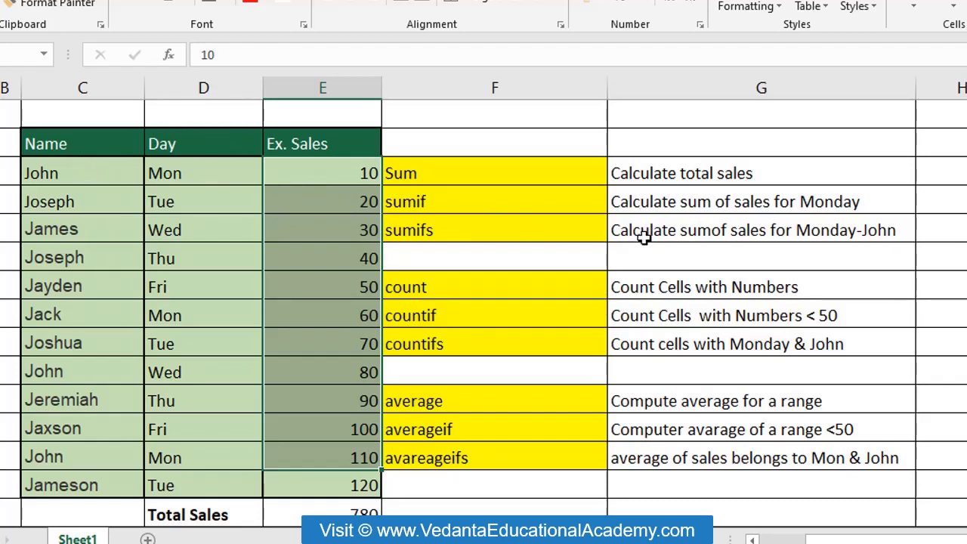
pyautogui.click(795, 247)
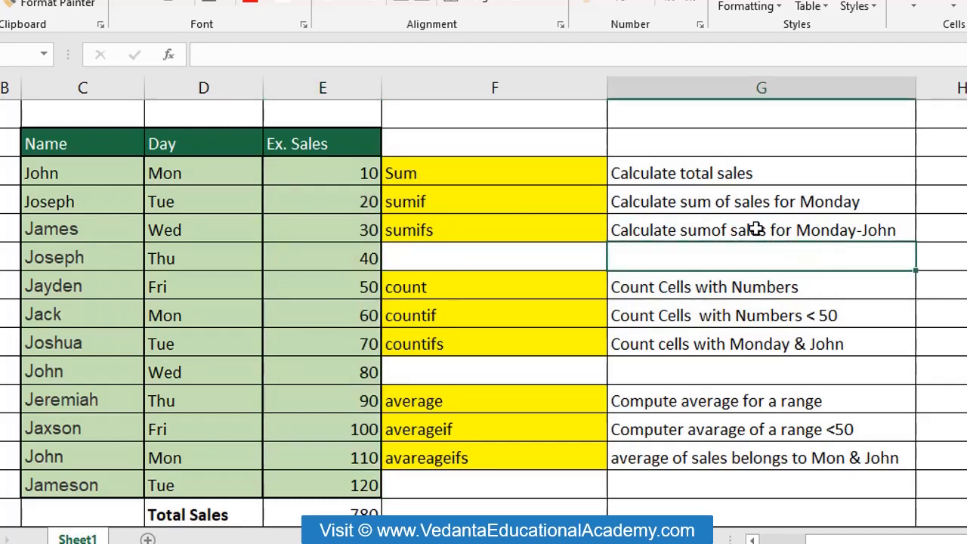
pyautogui.click(726, 203)
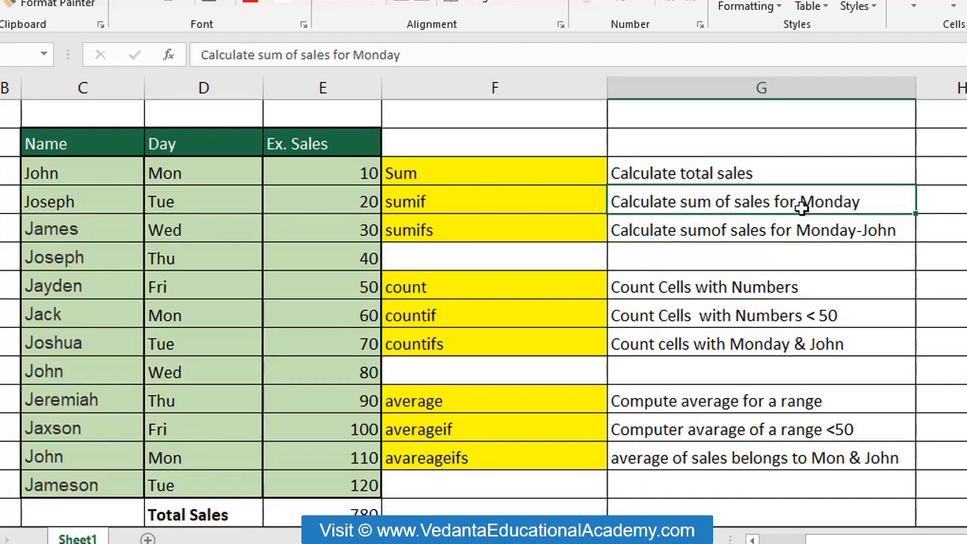
# - Examine the Mon entries in the Day column and the name recorded beside them
pyautogui.click(234, 167)
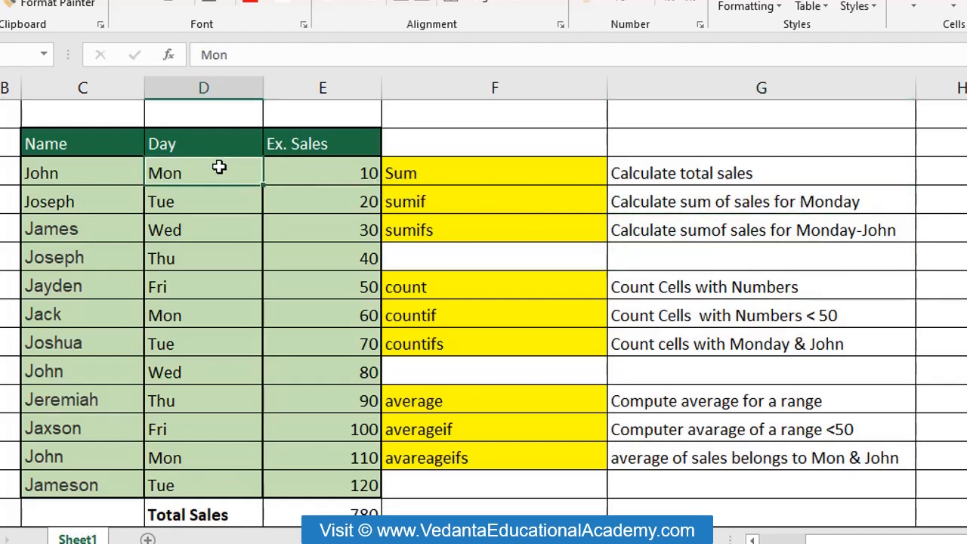
pyautogui.click(206, 315)
pyautogui.click(210, 453)
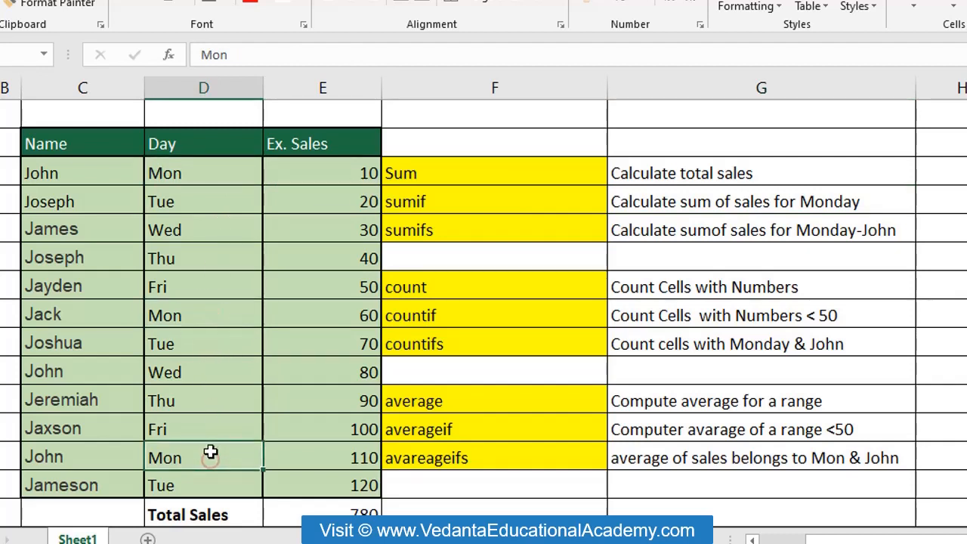
pyautogui.click(215, 183)
pyautogui.click(196, 315)
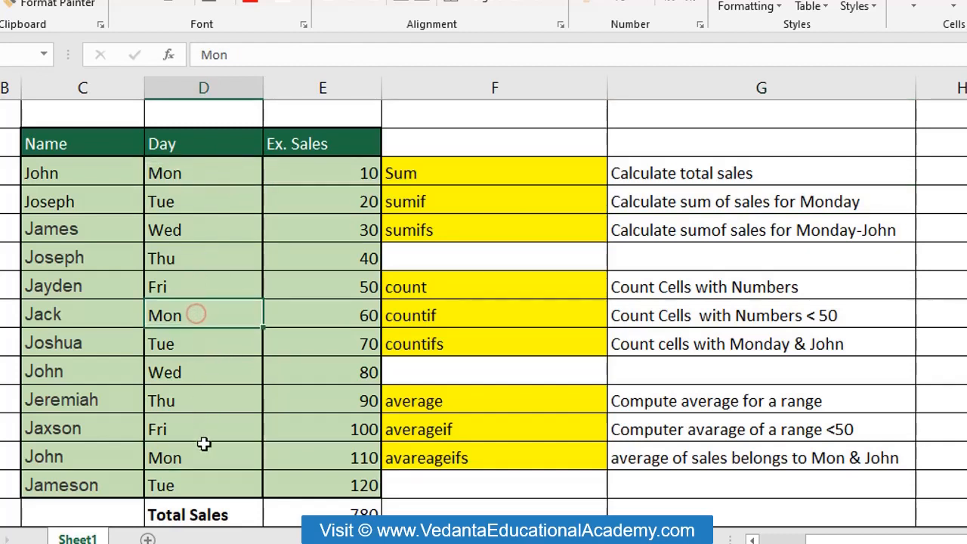
pyautogui.click(202, 454)
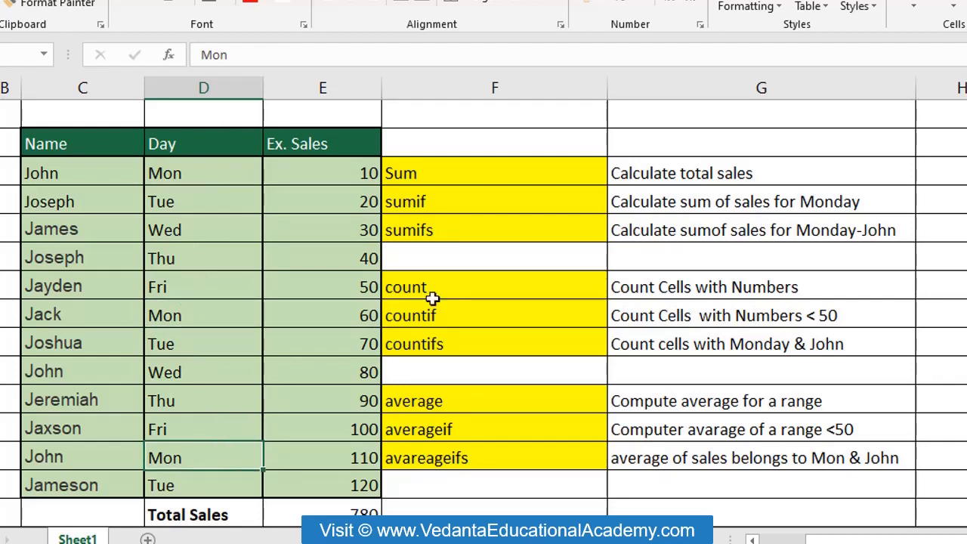
pyautogui.click(501, 201)
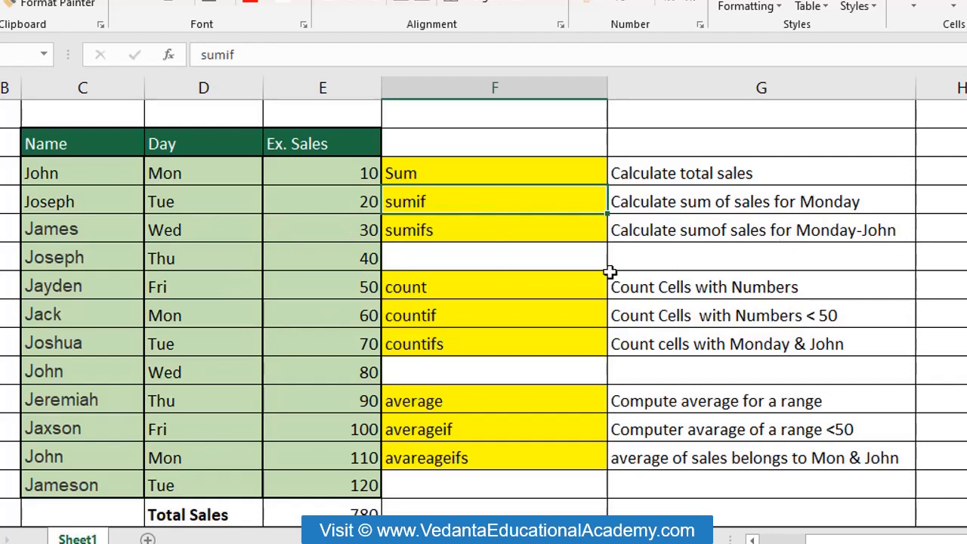
pyautogui.moveTo(198, 177); pyautogui.dragTo(193, 485)
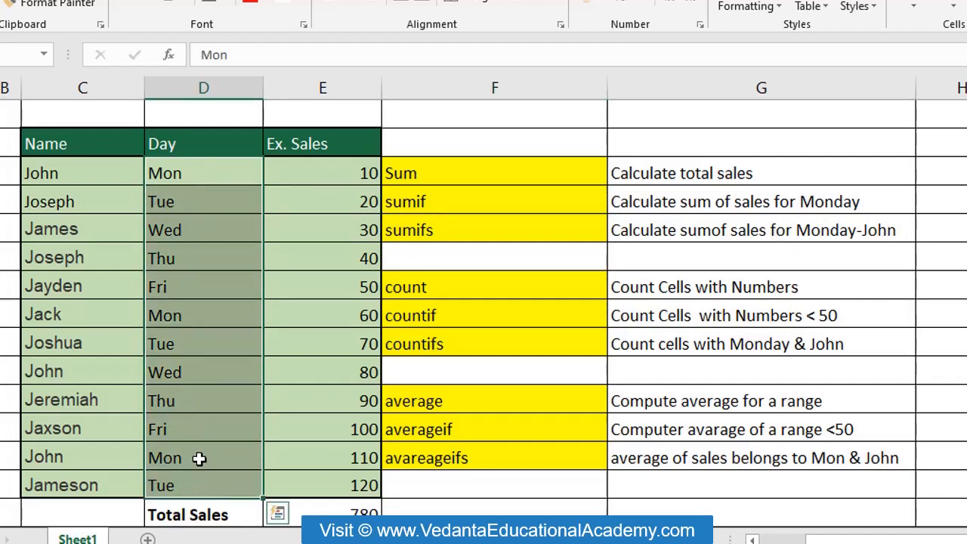
pyautogui.click(199, 459)
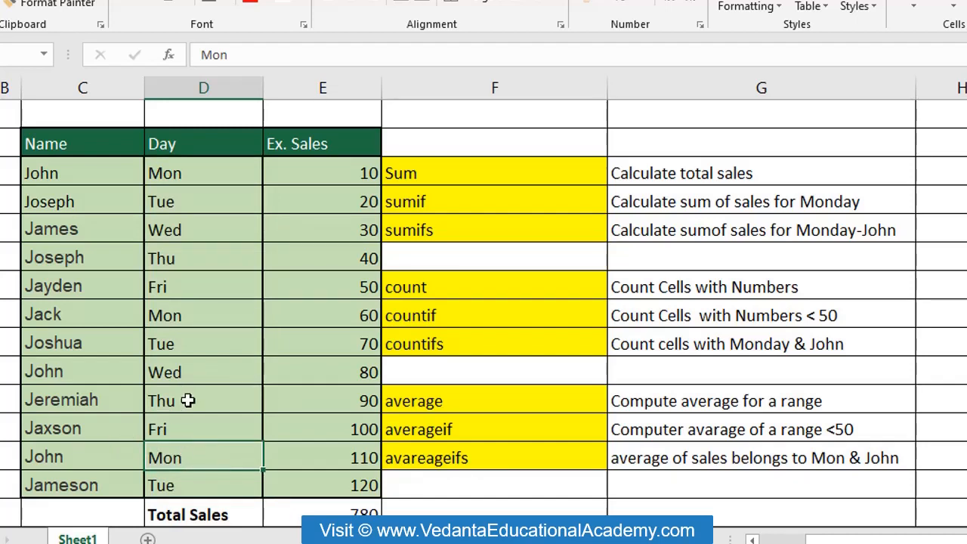
pyautogui.click(177, 319)
pyautogui.click(80, 315)
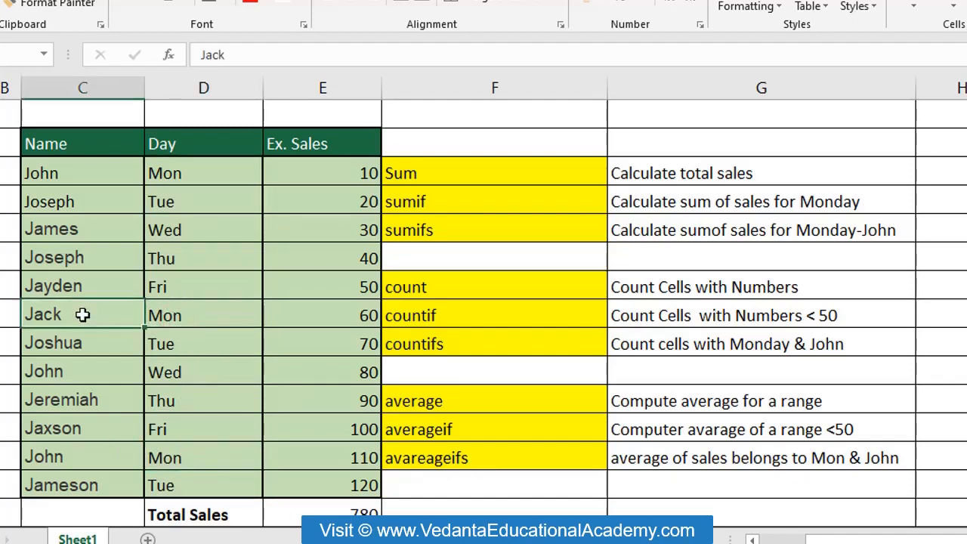
# - Calculate total sales in H5 with the formula =sum(E5:E16)
pyautogui.click(936, 170)
pyautogui.write('=sum')
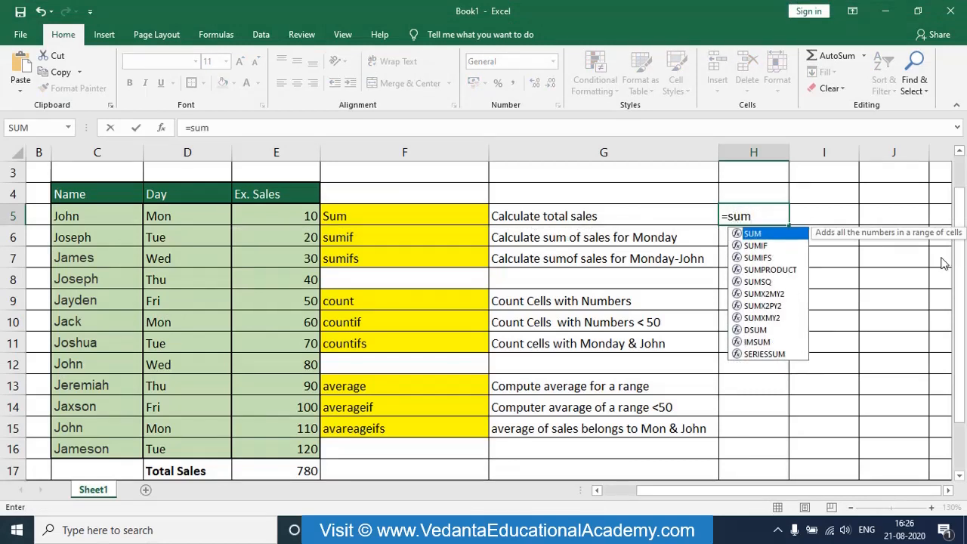
pyautogui.write('(')
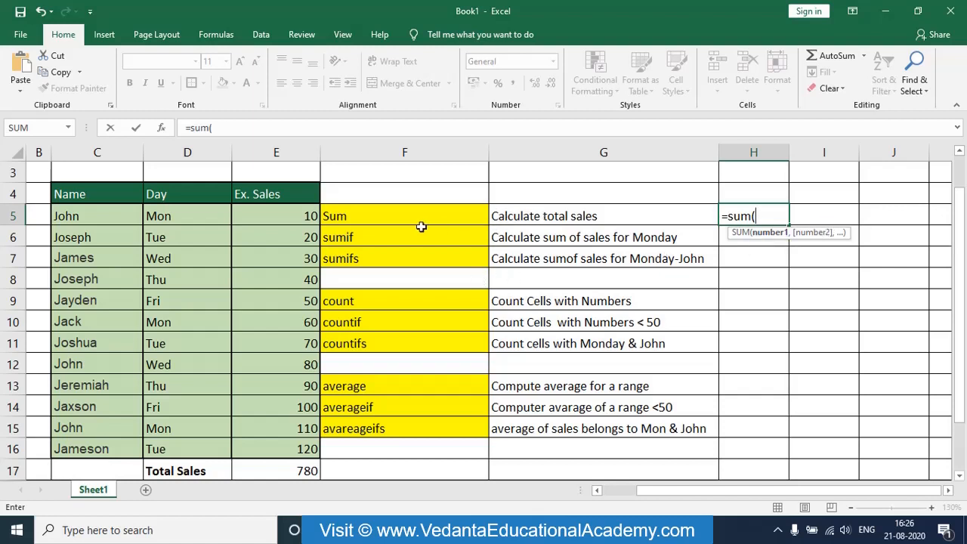
pyautogui.moveTo(303, 215); pyautogui.dragTo(284, 444)
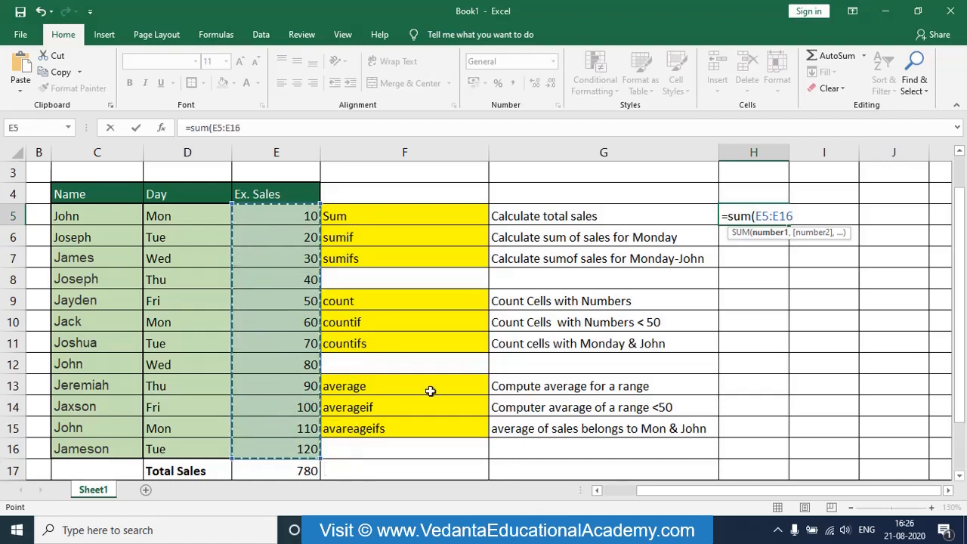
pyautogui.write(')')
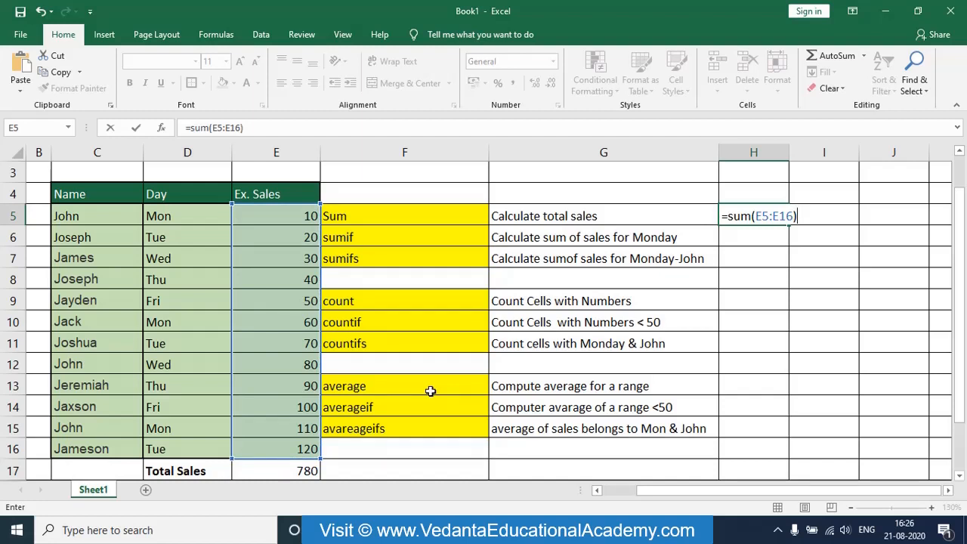
pyautogui.press('Return')
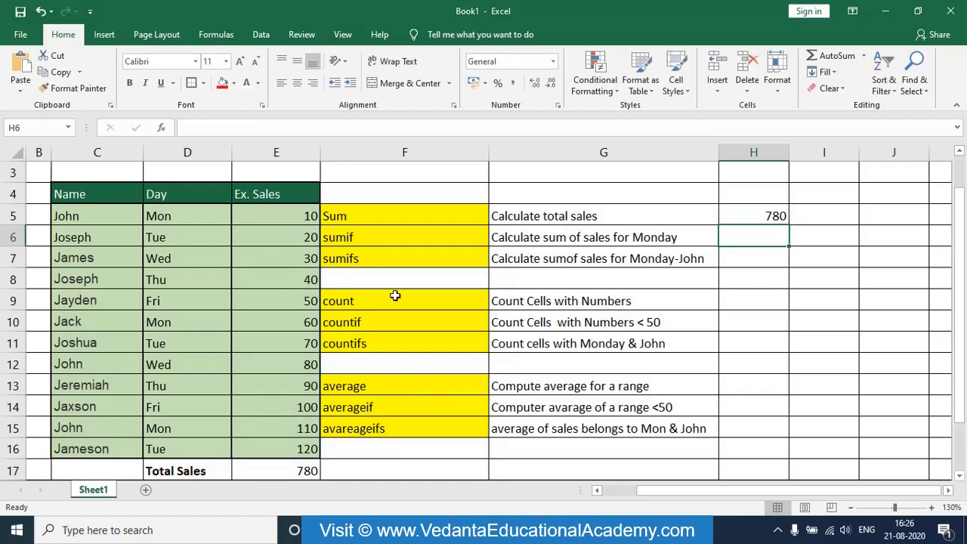
pyautogui.write('=')
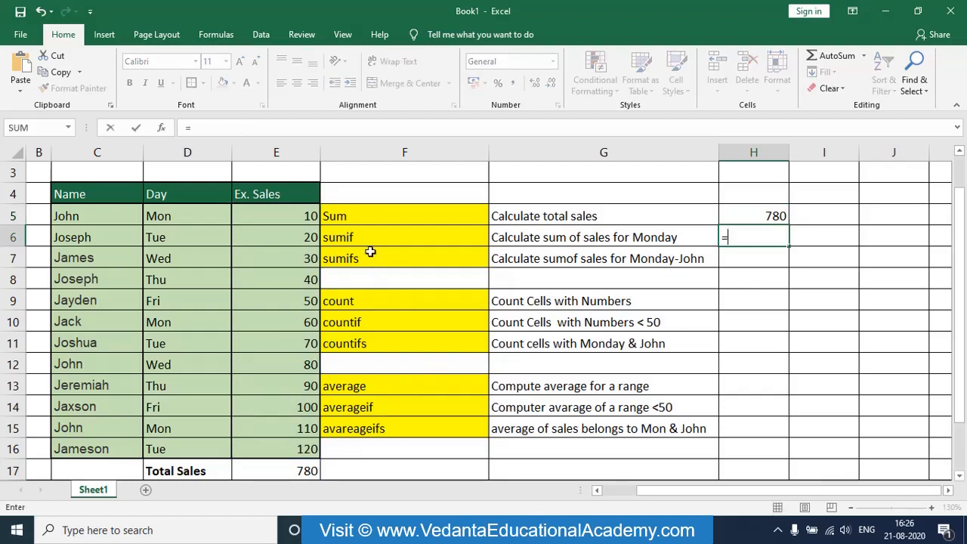
pyautogui.write('sumif')
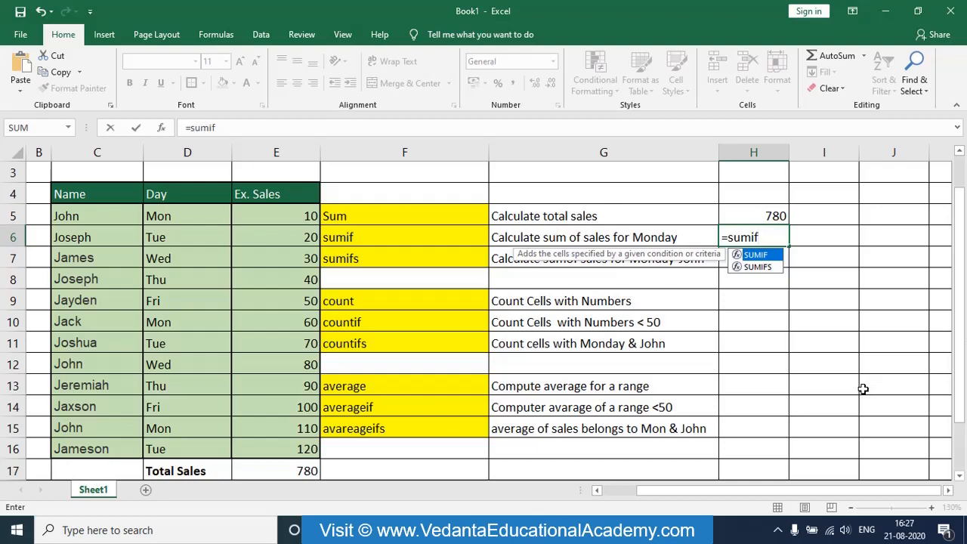
pyautogui.write('(')
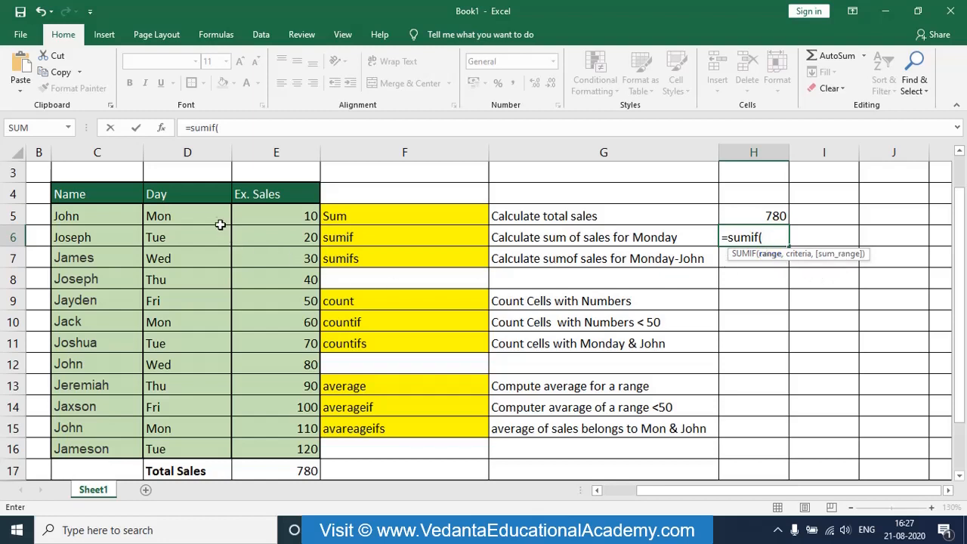
pyautogui.moveTo(208, 217); pyautogui.dragTo(203, 447)
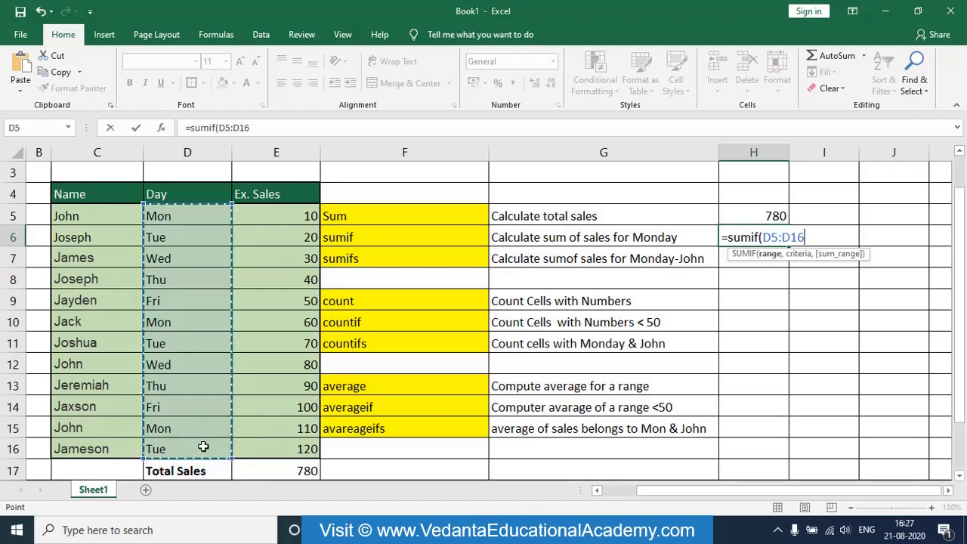
pyautogui.write(',')
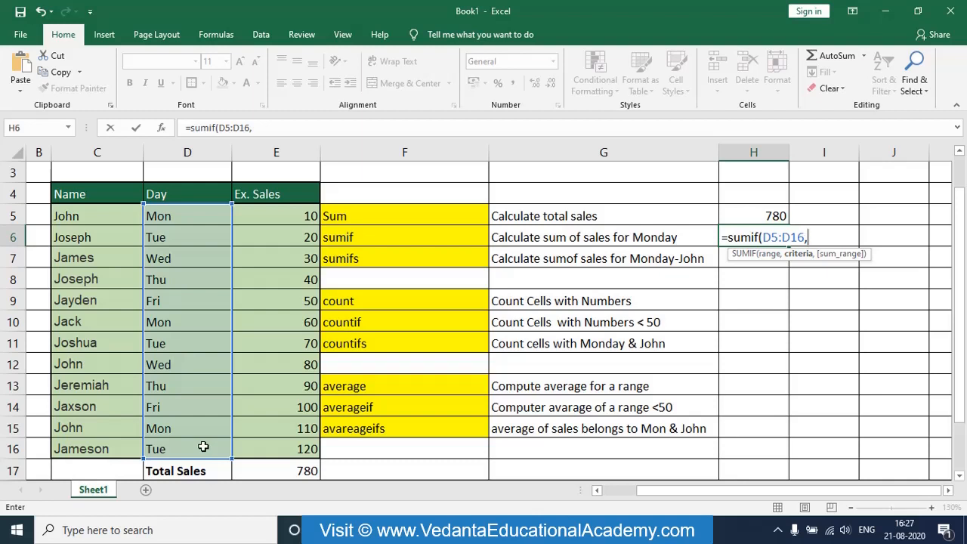
pyautogui.press('Escape')
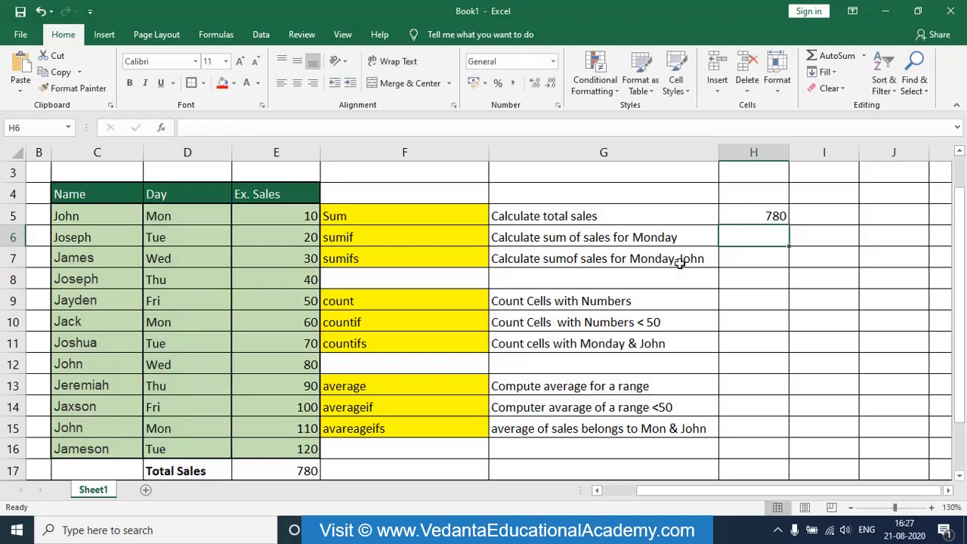
# - Enter the criteria labels Day in H3 and Name in H4
pyautogui.click(751, 174)
pyautogui.write('Day')
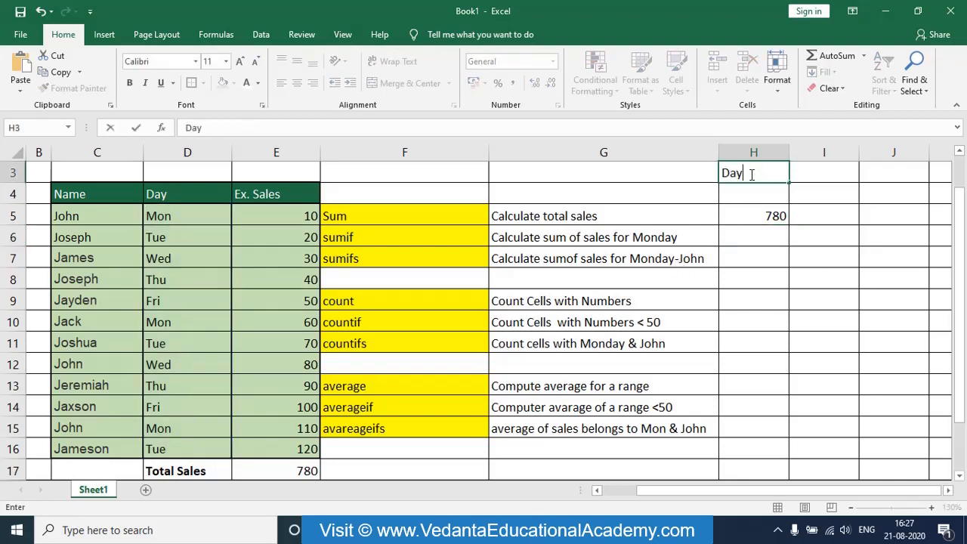
pyautogui.press('Return')
pyautogui.write('Name')
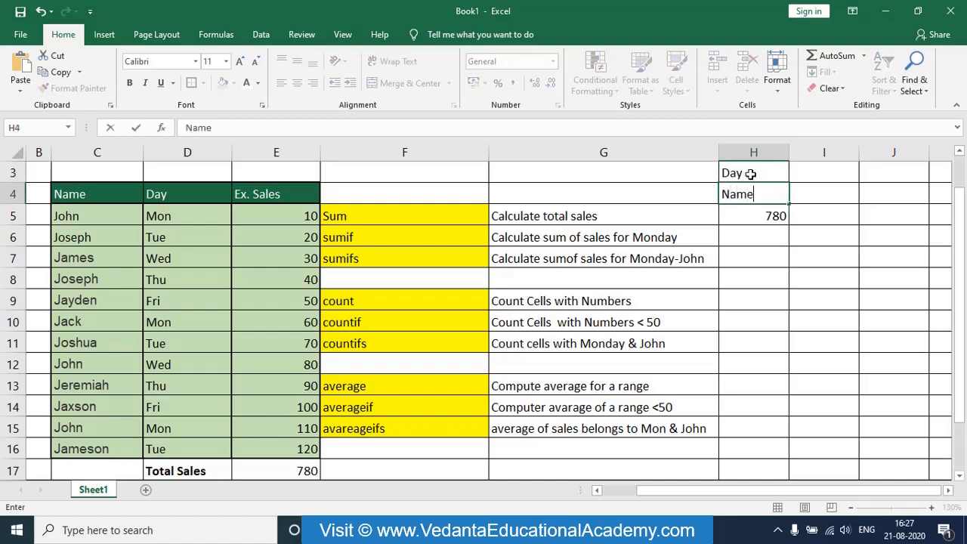
pyautogui.press('Return')
# - Enter the criteria values beside the labels: Mon in I3 and the salesperson's first name from the task description in I4
pyautogui.click(750, 173)
pyautogui.press('Tab')
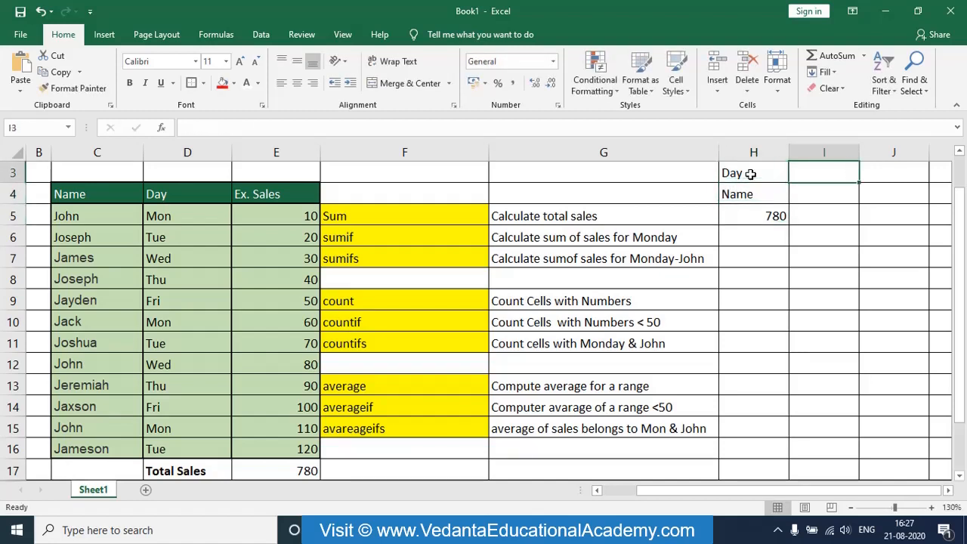
pyautogui.write('Nob')
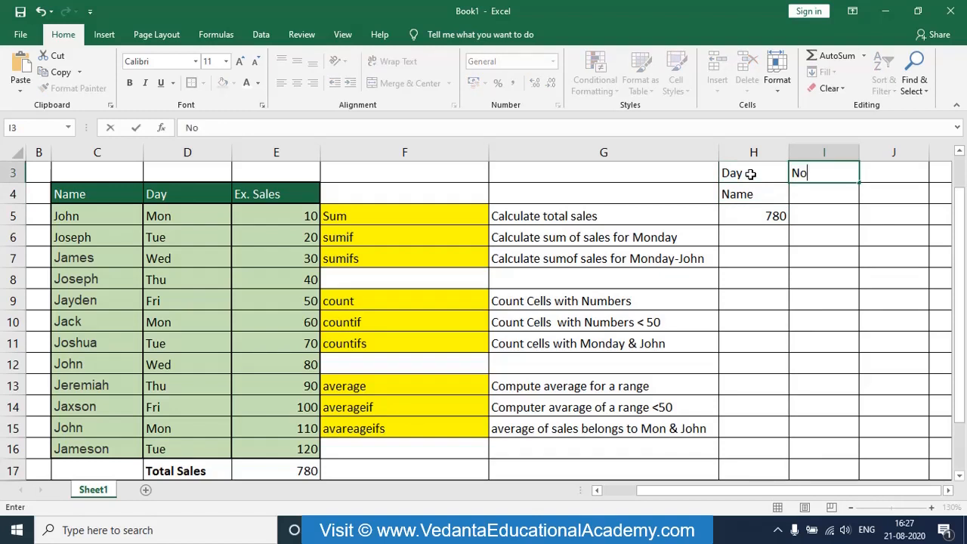
pyautogui.press('BackSpace')
pyautogui.press('BackSpace')
pyautogui.press('BackSpace')
pyautogui.write('Mon')
pyautogui.press('Return')
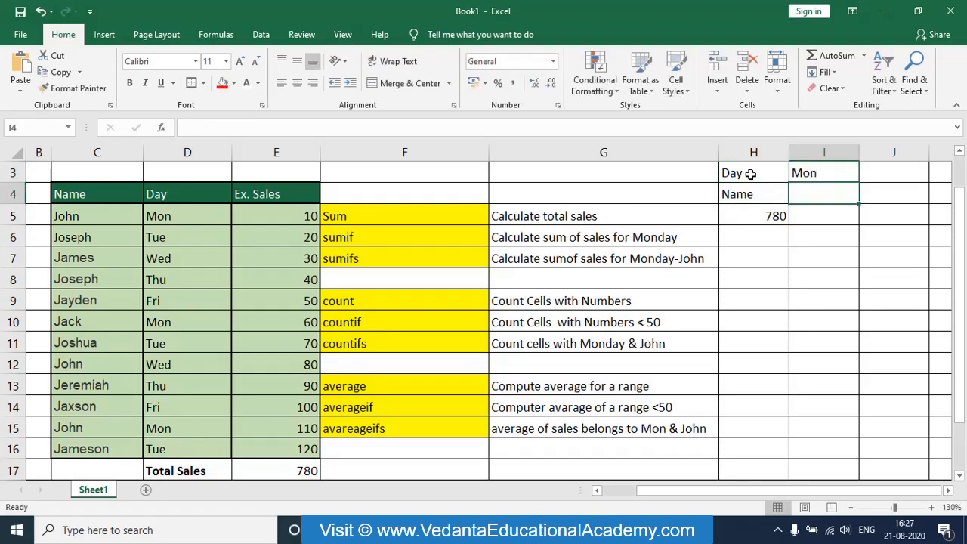
pyautogui.write('John')
pyautogui.press('Return')
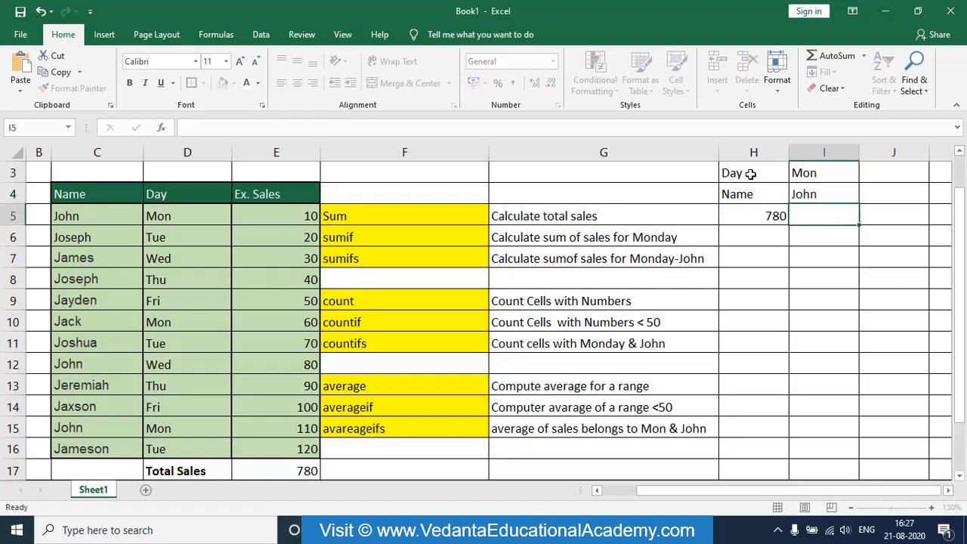
# - Fill the criteria block H3:I4 with red
pyautogui.moveTo(802, 194); pyautogui.dragTo(755, 177)
pyautogui.click(223, 83)
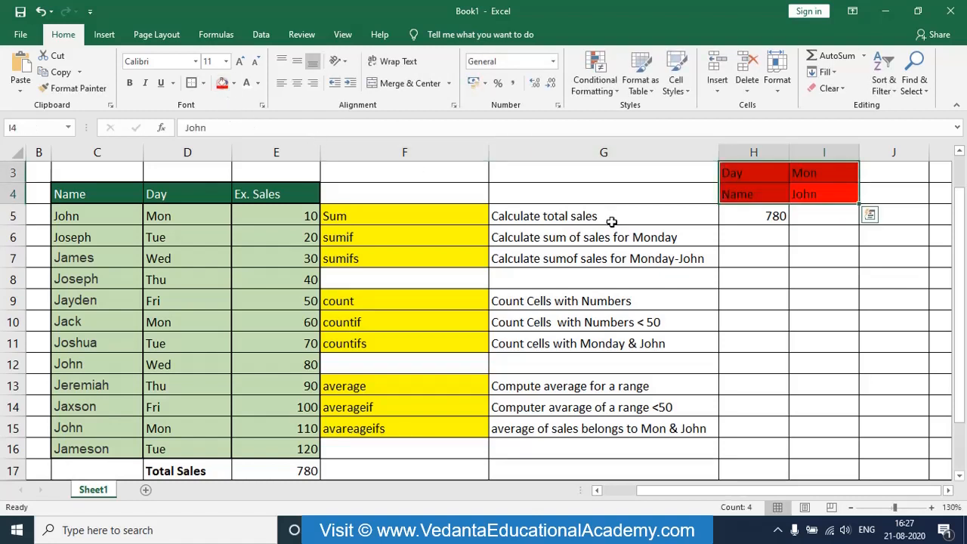
pyautogui.click(806, 289)
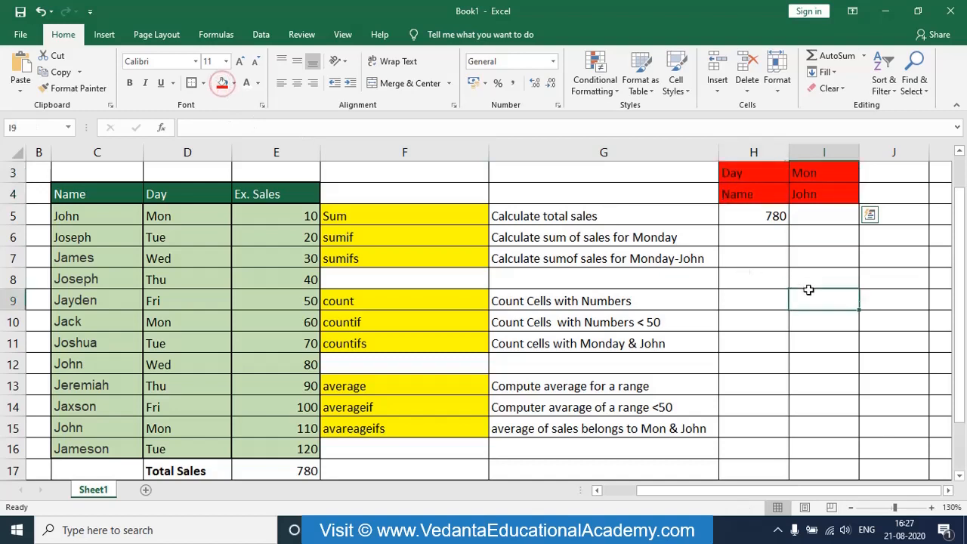
# - Calculate the Monday sales in H6 with the formula =sumif(D5:D16,I3,E5:E16)
pyautogui.click(752, 233)
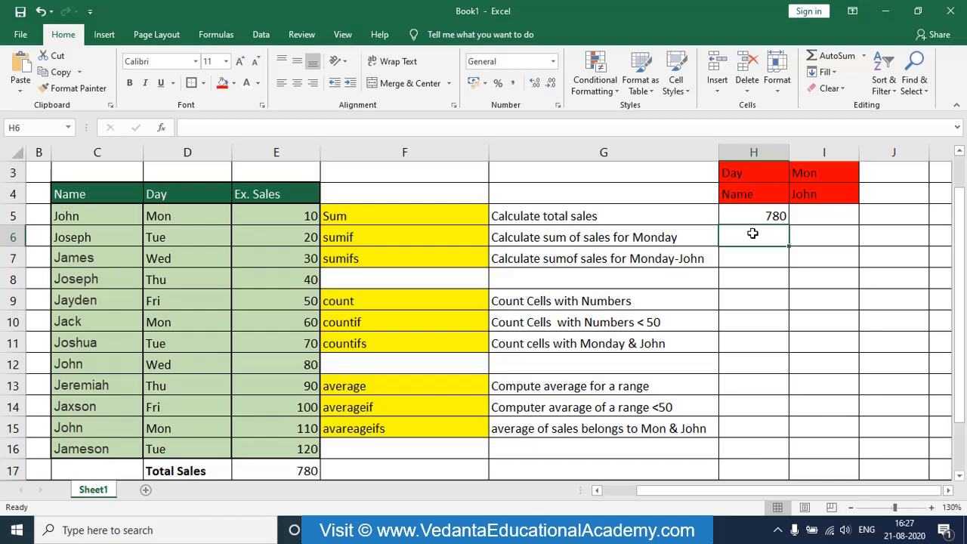
pyautogui.write('=sumif')
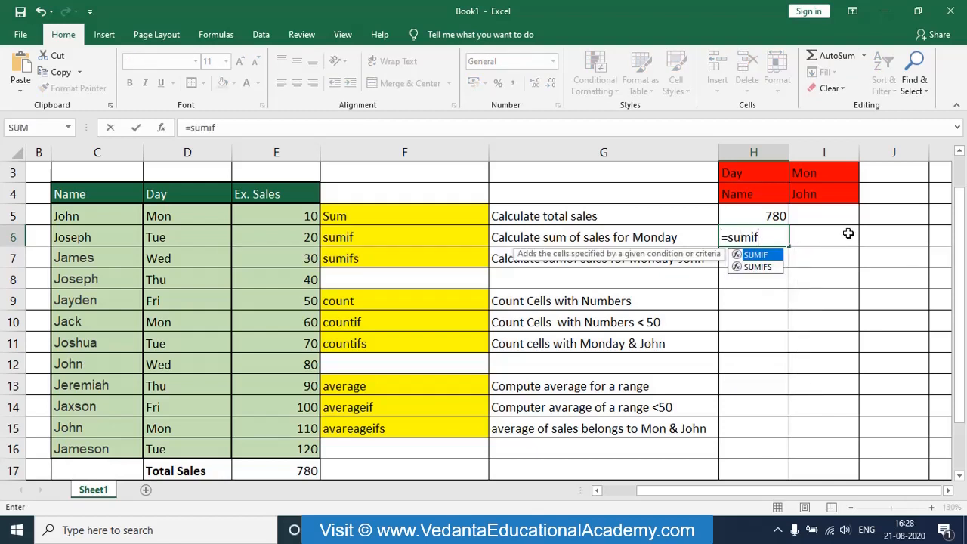
pyautogui.write('(')
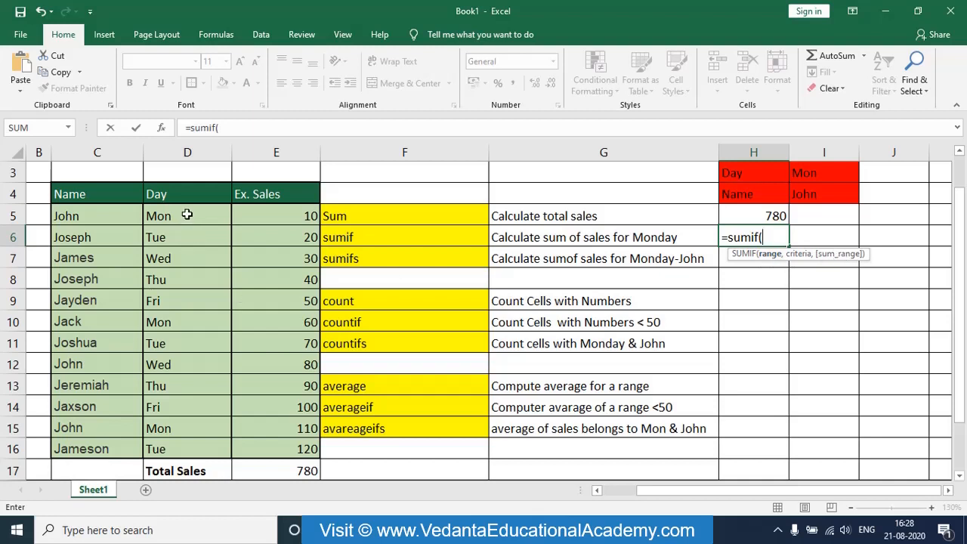
pyautogui.moveTo(186, 216); pyautogui.dragTo(201, 444)
pyautogui.write(',')
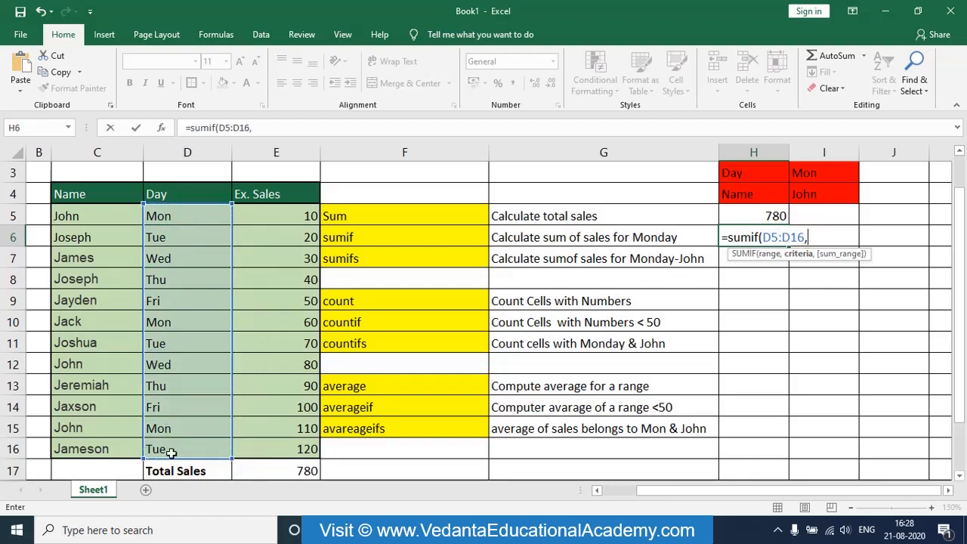
pyautogui.click(820, 172)
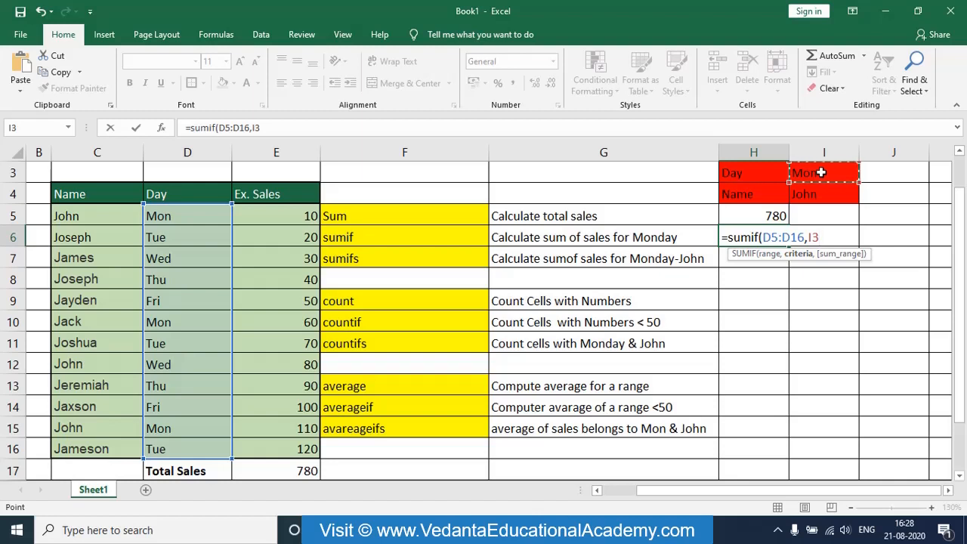
pyautogui.write(',')
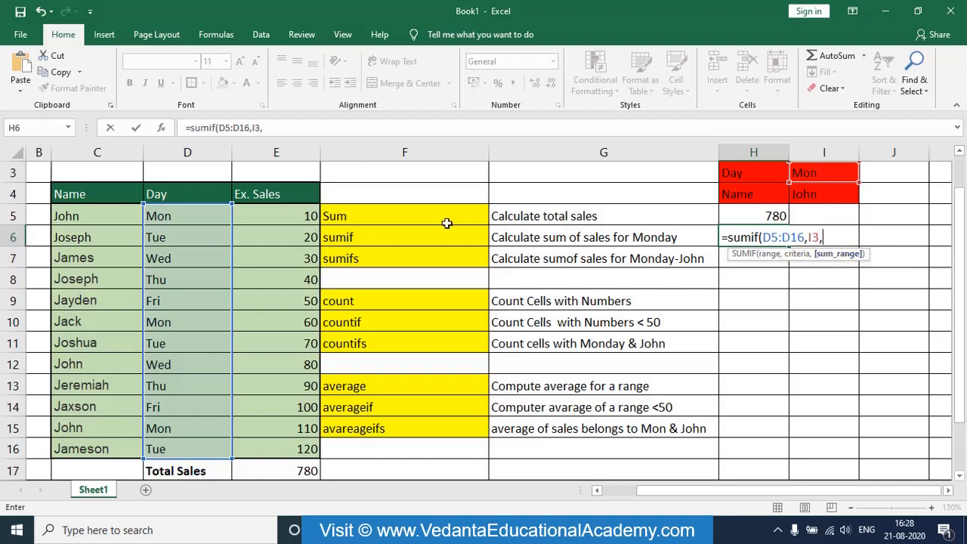
pyautogui.moveTo(298, 217); pyautogui.dragTo(279, 437)
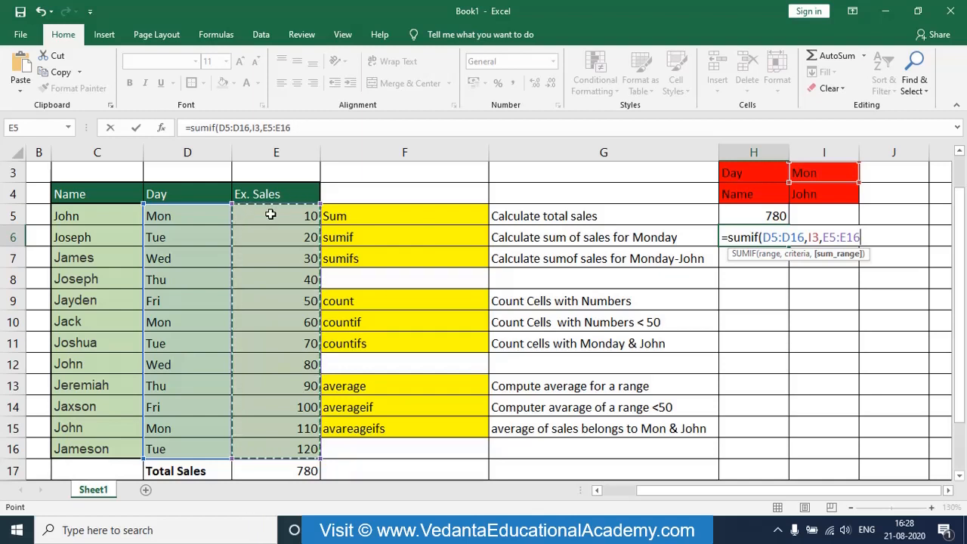
pyautogui.write(')')
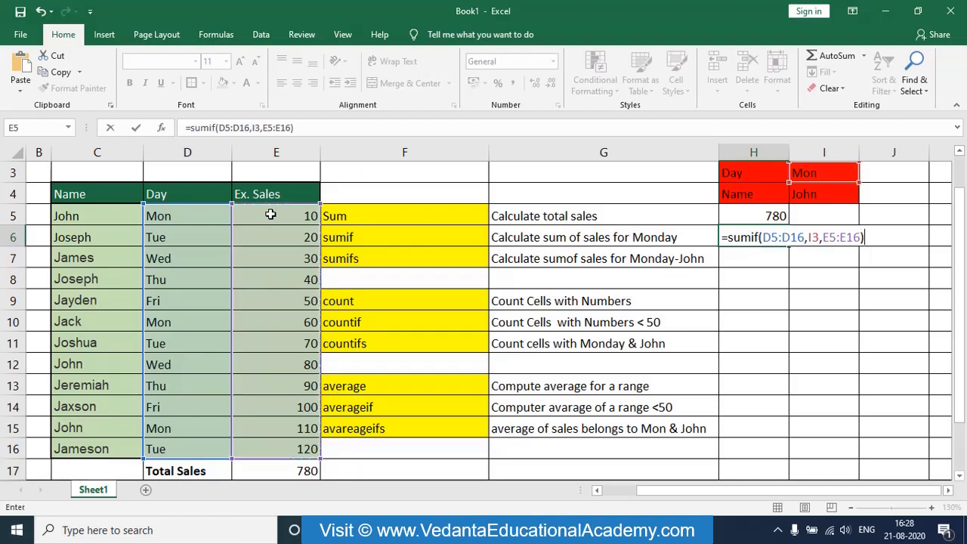
pyautogui.press('Return')
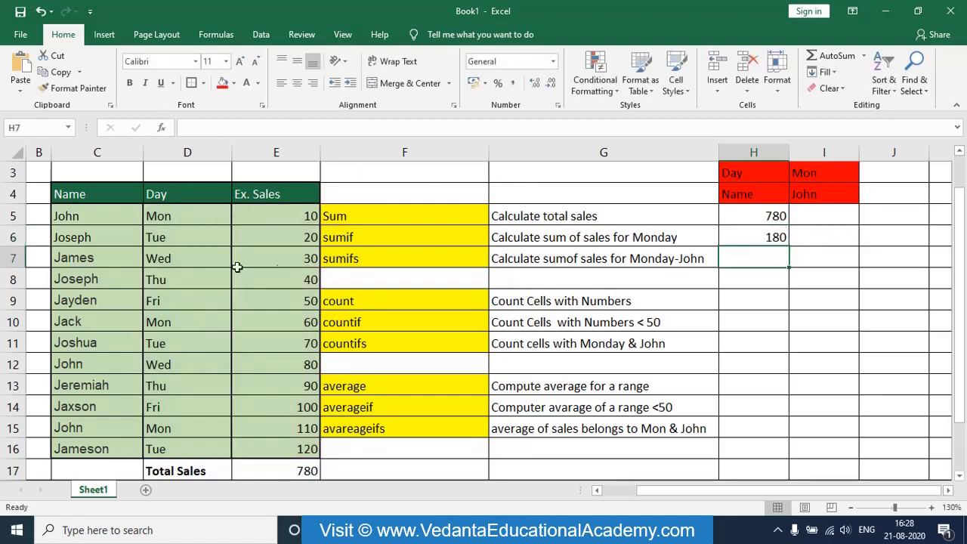
# - Check the H6 result against each Mon entry in the Day column and its Ex. Sales value
pyautogui.click(277, 213)
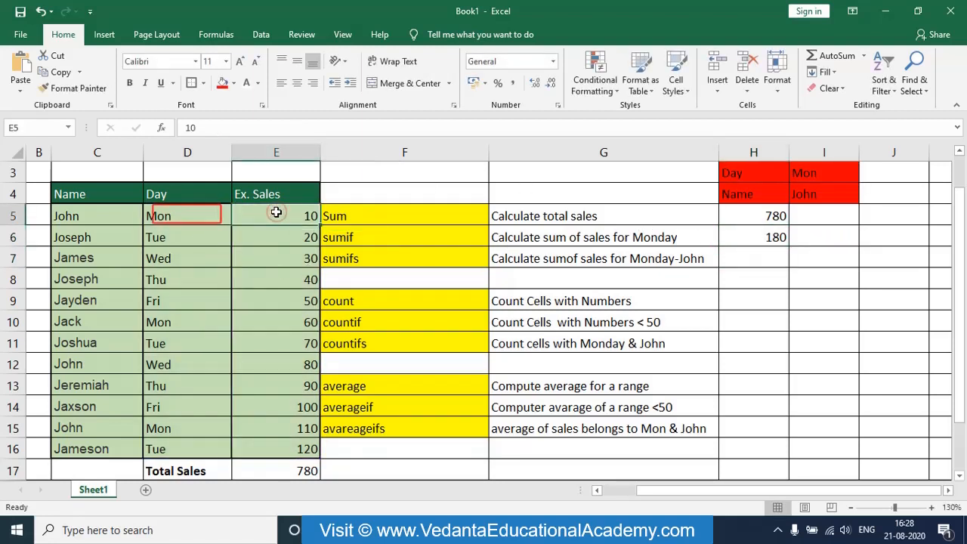
pyautogui.click(197, 217)
pyautogui.click(281, 219)
pyautogui.click(204, 318)
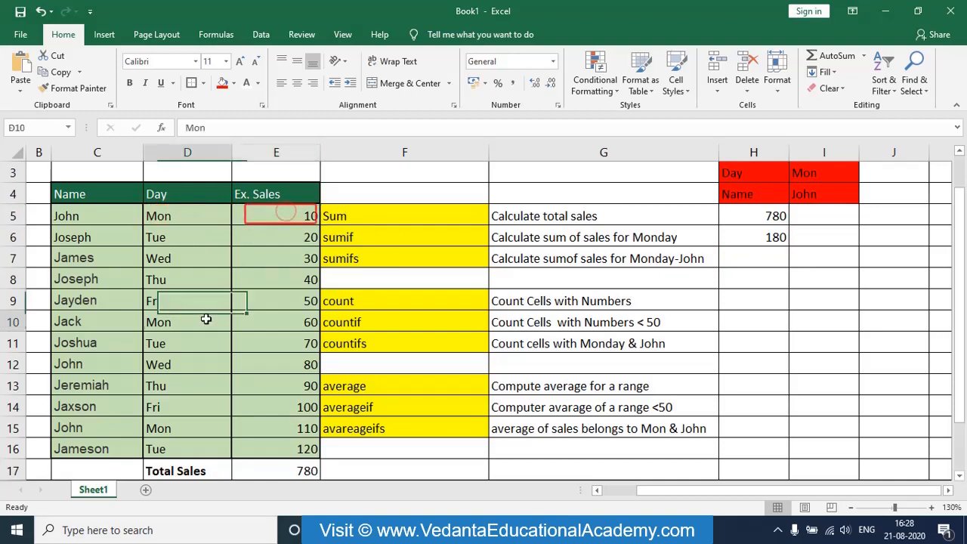
pyautogui.click(257, 317)
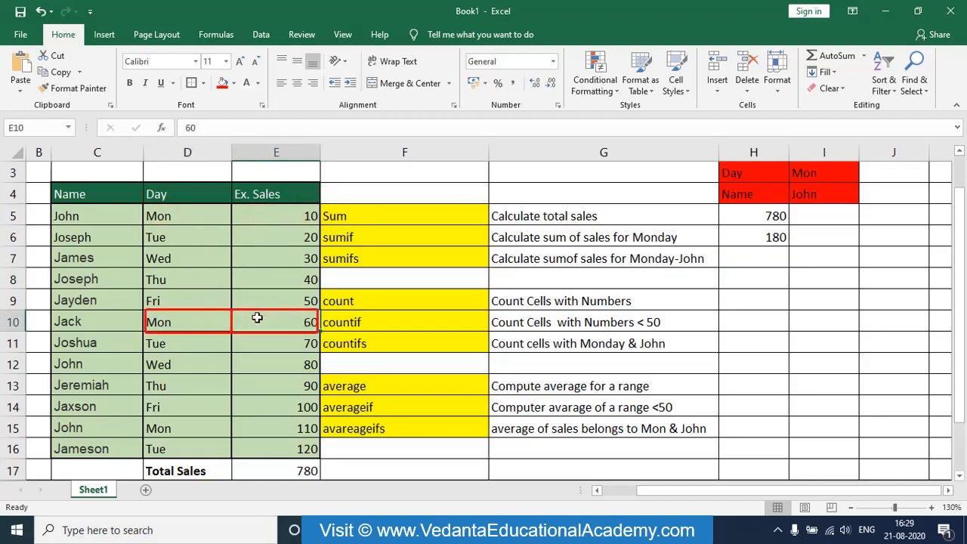
pyautogui.click(209, 424)
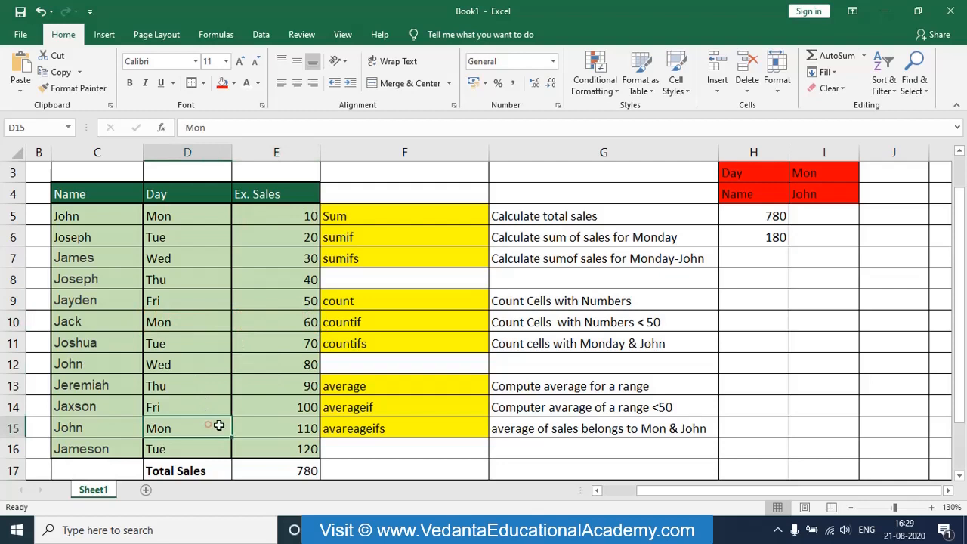
pyautogui.click(282, 428)
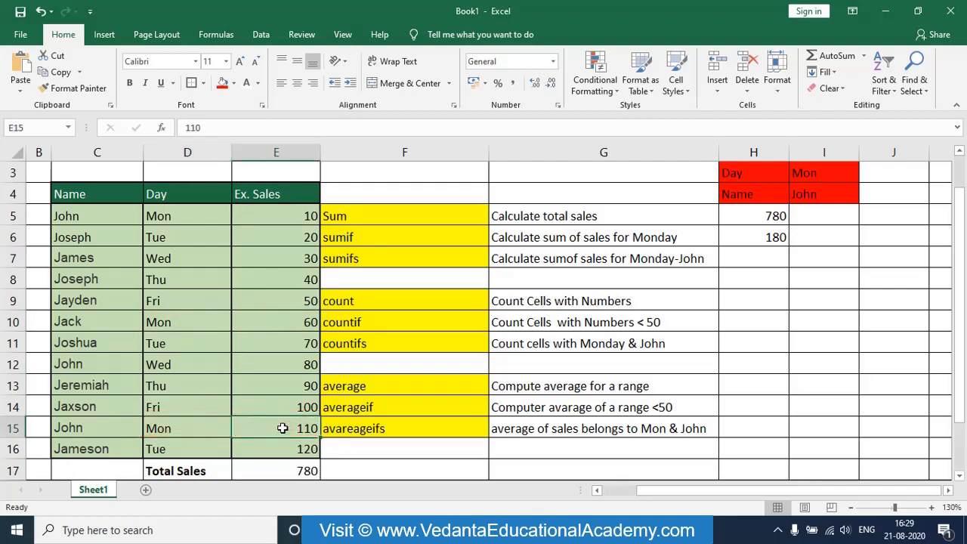
pyautogui.click(744, 238)
pyautogui.click(749, 259)
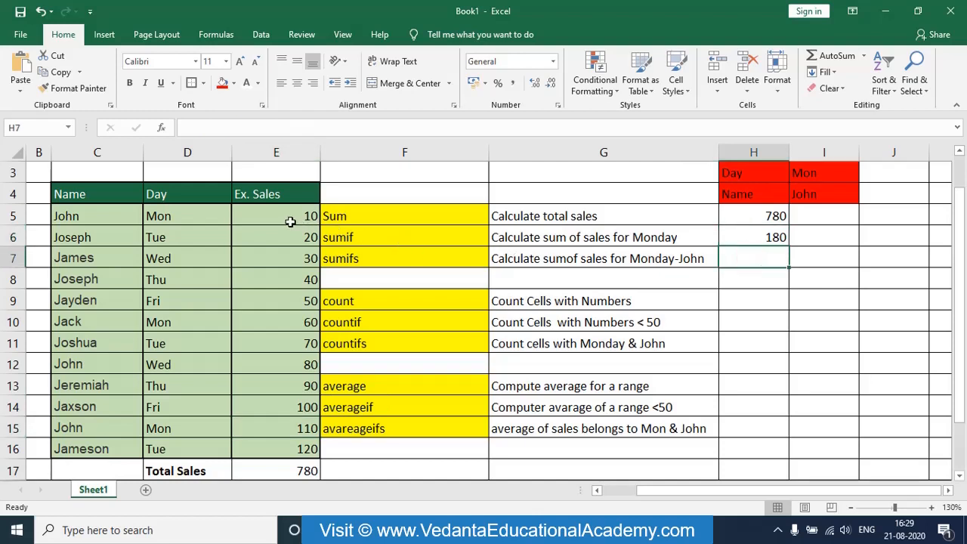
pyautogui.click(190, 216)
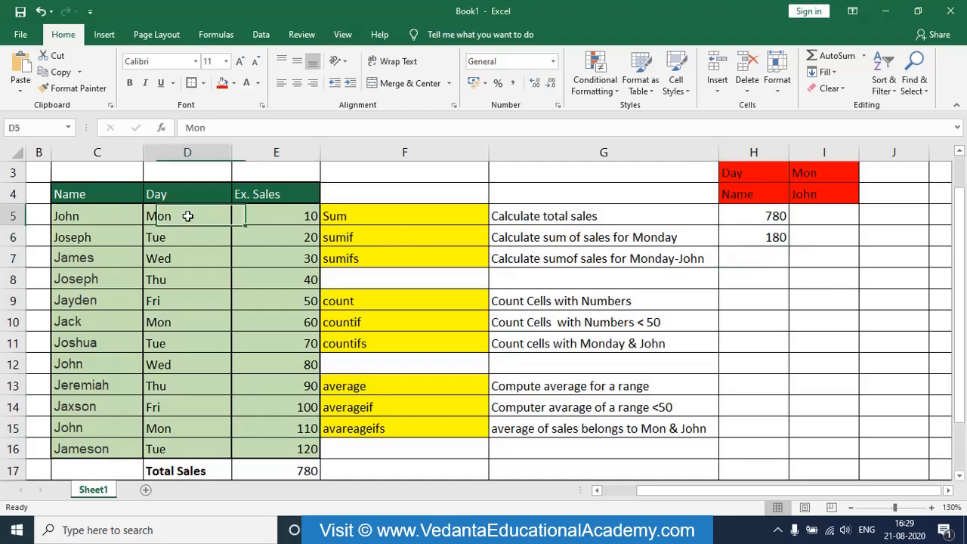
pyautogui.click(179, 330)
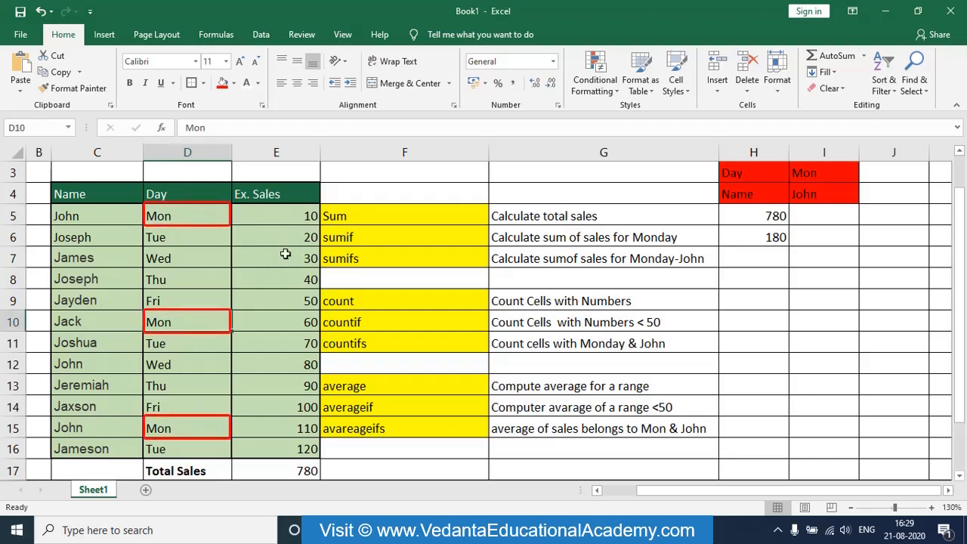
pyautogui.click(770, 236)
pyautogui.click(753, 255)
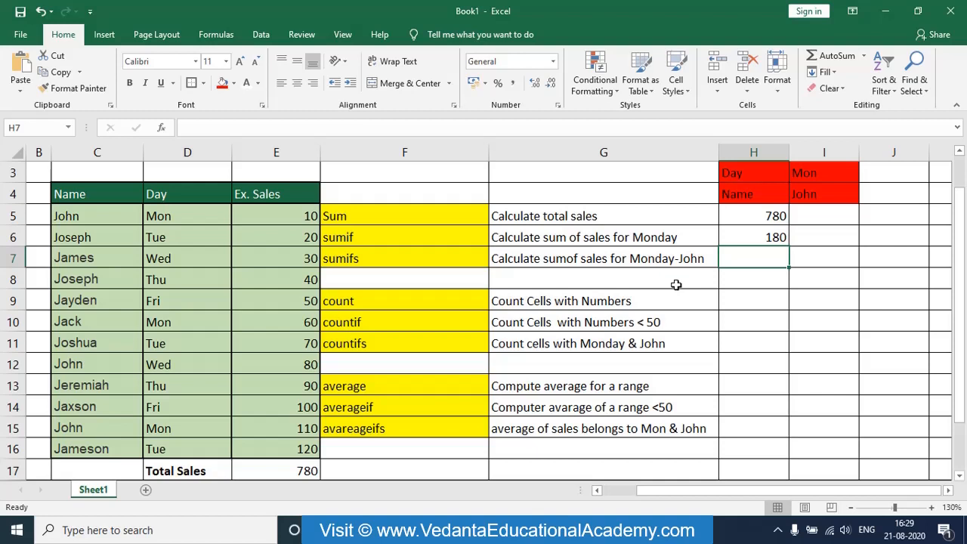
# - Compare the Day and Name columns as criteria ranges for sumif and sumifs, ending at cell H7
pyautogui.click(195, 201)
pyautogui.moveTo(195, 201); pyautogui.dragTo(183, 318)
pyautogui.moveTo(112, 216); pyautogui.dragTo(111, 321)
pyautogui.click(363, 238)
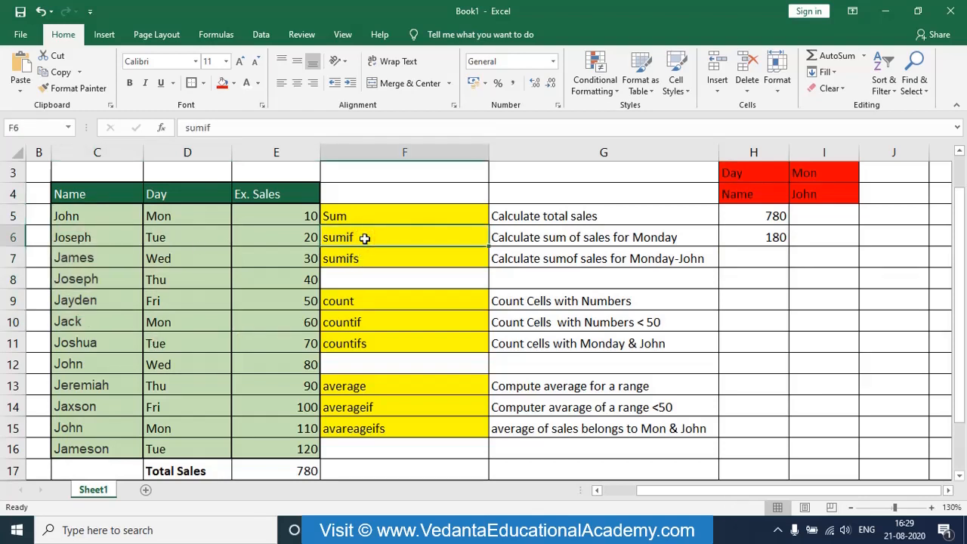
pyautogui.moveTo(193, 200); pyautogui.dragTo(207, 327)
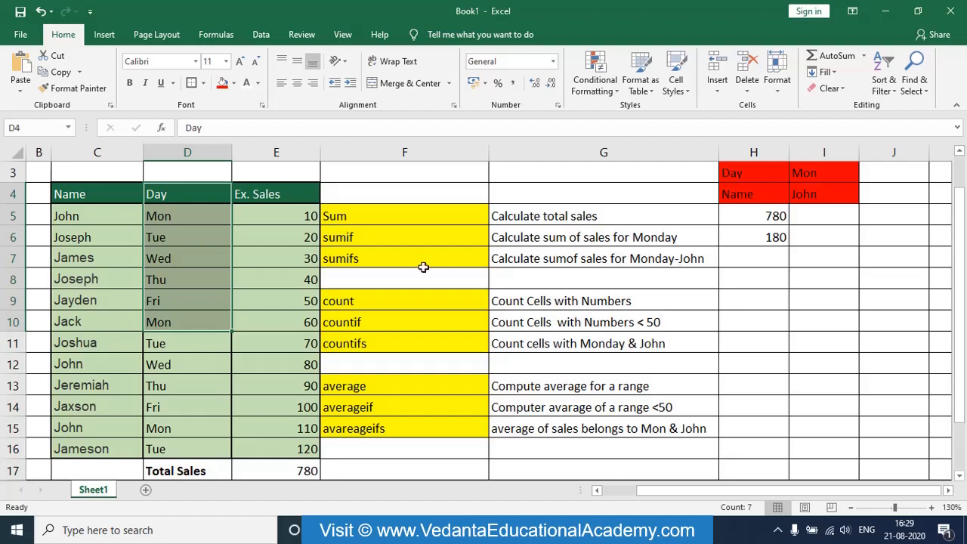
pyautogui.click(379, 262)
pyautogui.click(772, 259)
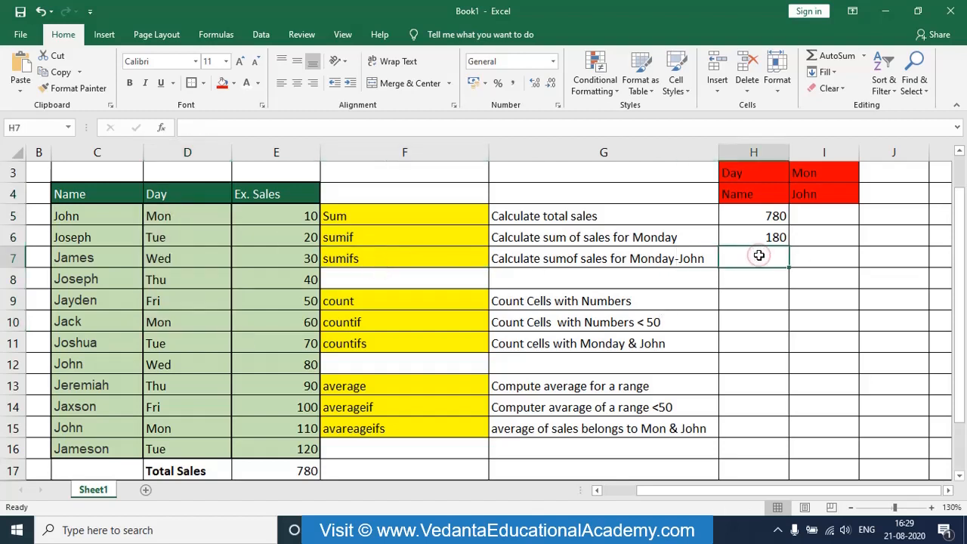
# - Start a sumifs formula in H7 with E5:E16 as the sum range and D5:D16 matched against I3 as the first condition
pyautogui.write('=sum')
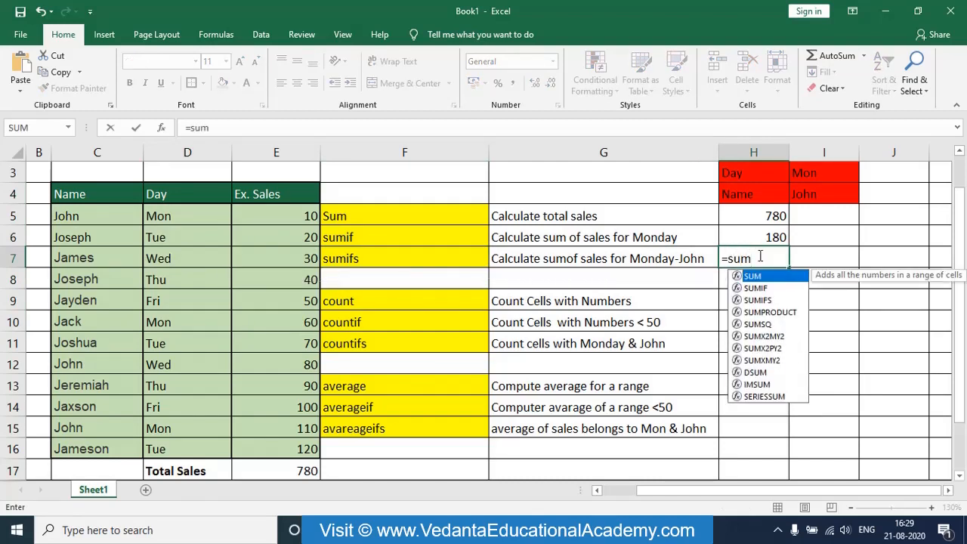
pyautogui.write('ifs')
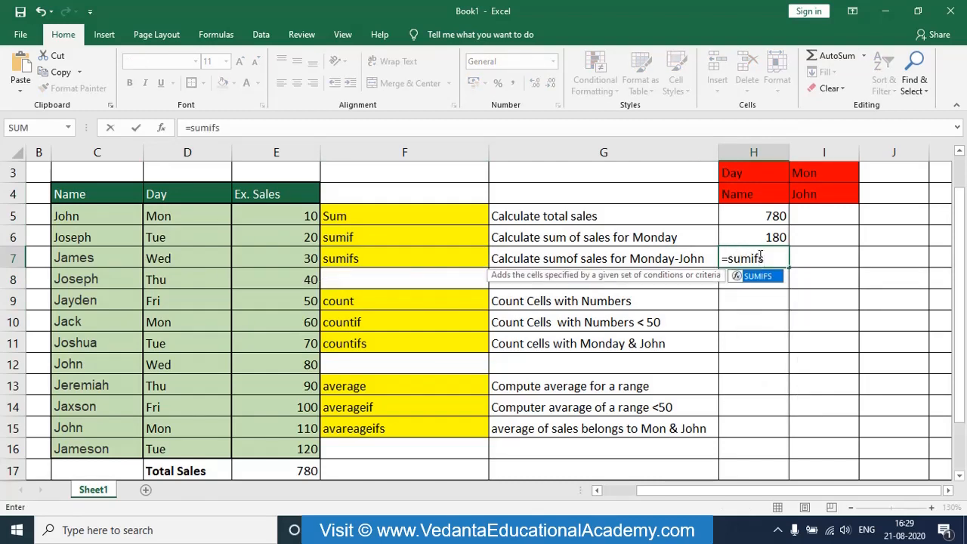
pyautogui.write('(')
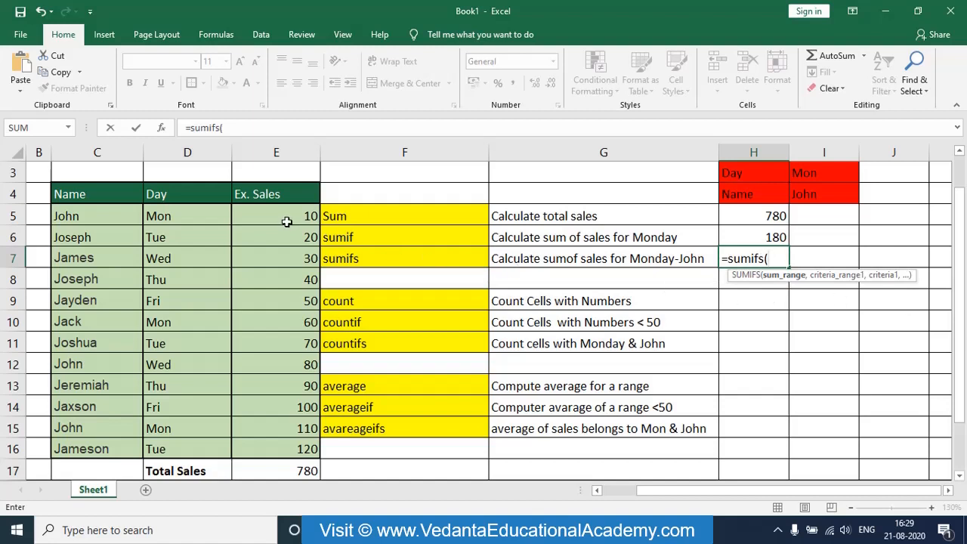
pyautogui.moveTo(280, 219); pyautogui.dragTo(281, 448)
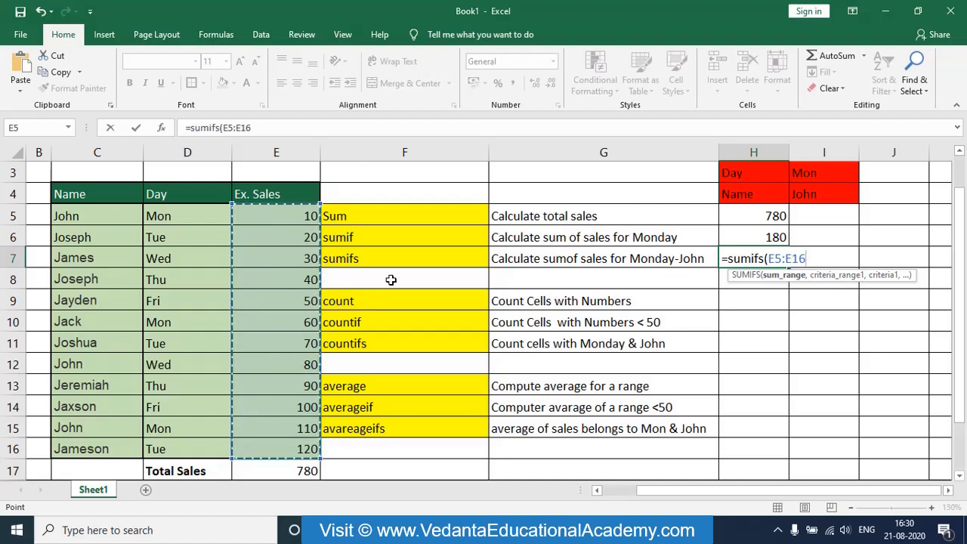
pyautogui.write(',')
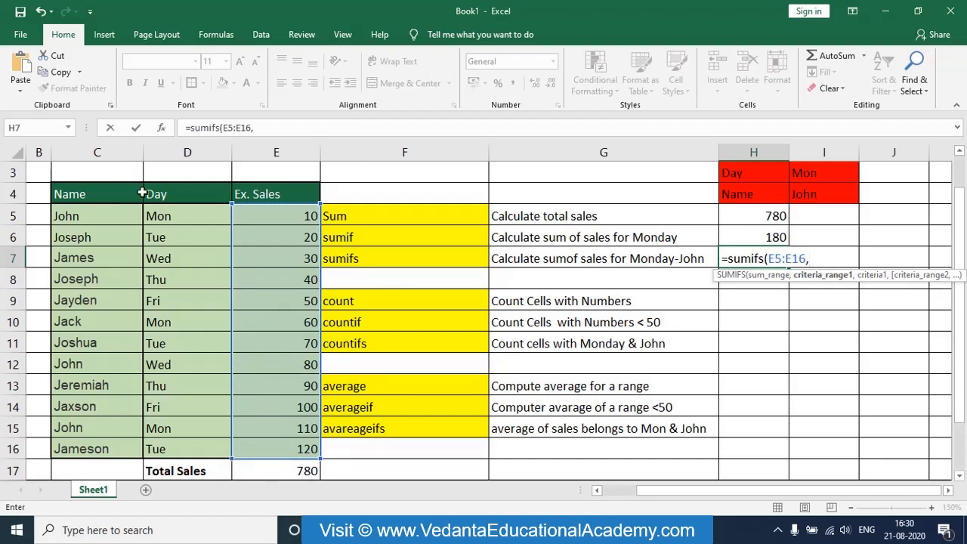
pyautogui.moveTo(183, 216); pyautogui.dragTo(185, 447)
pyautogui.write(',')
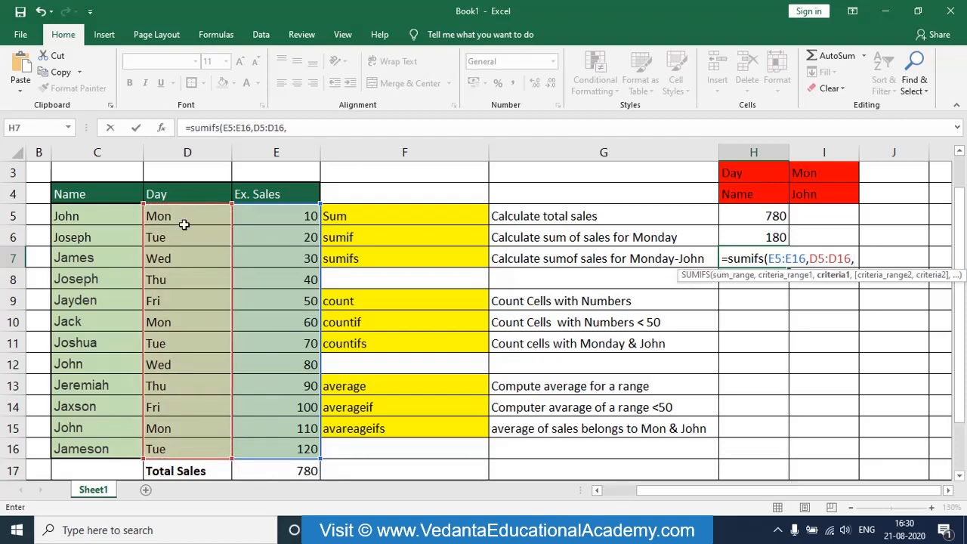
pyautogui.click(811, 174)
pyautogui.write(',')
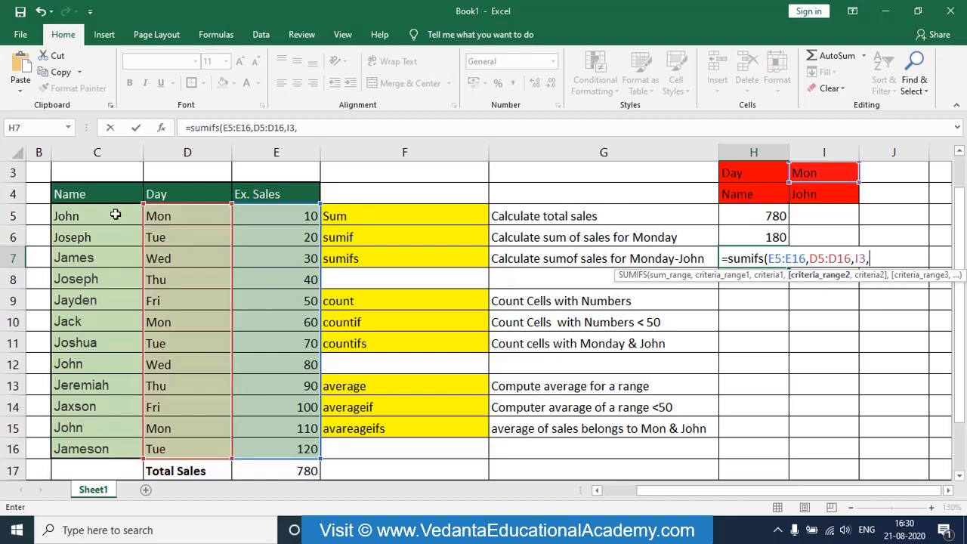
# - Complete the H7 formula with the Name condition, as =sumifs(E5:E16,D5:D16,I3,C5:C16,I4)
pyautogui.moveTo(115, 216); pyautogui.dragTo(99, 446)
pyautogui.write(',')
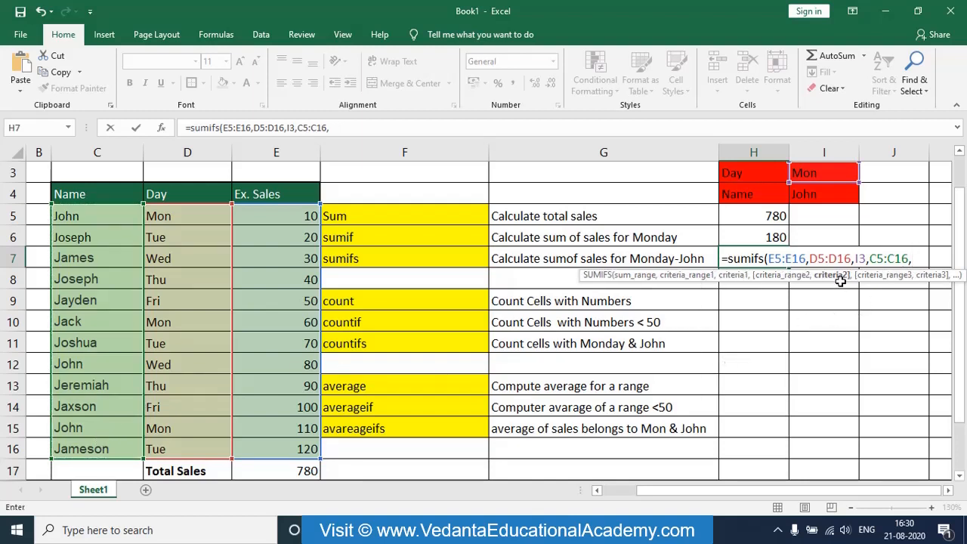
pyautogui.click(824, 194)
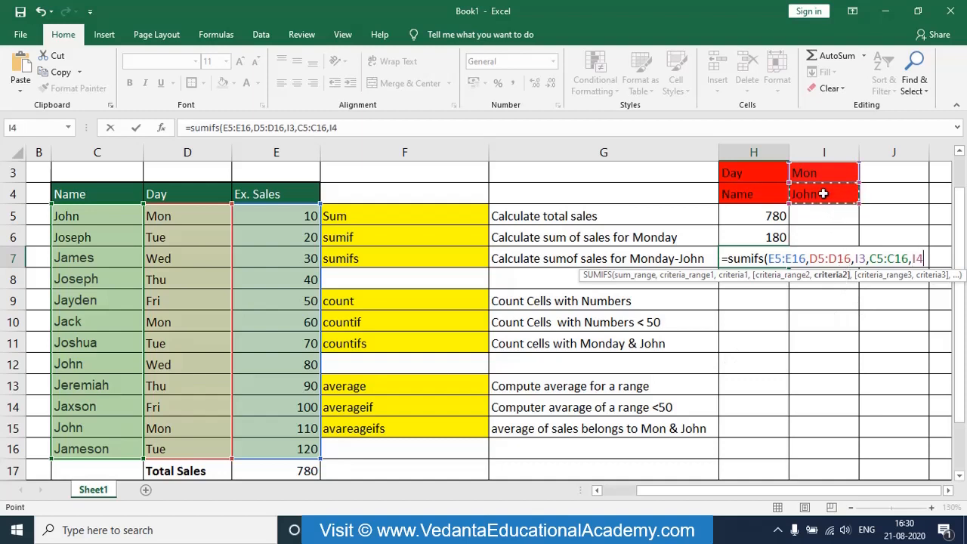
pyautogui.write(')')
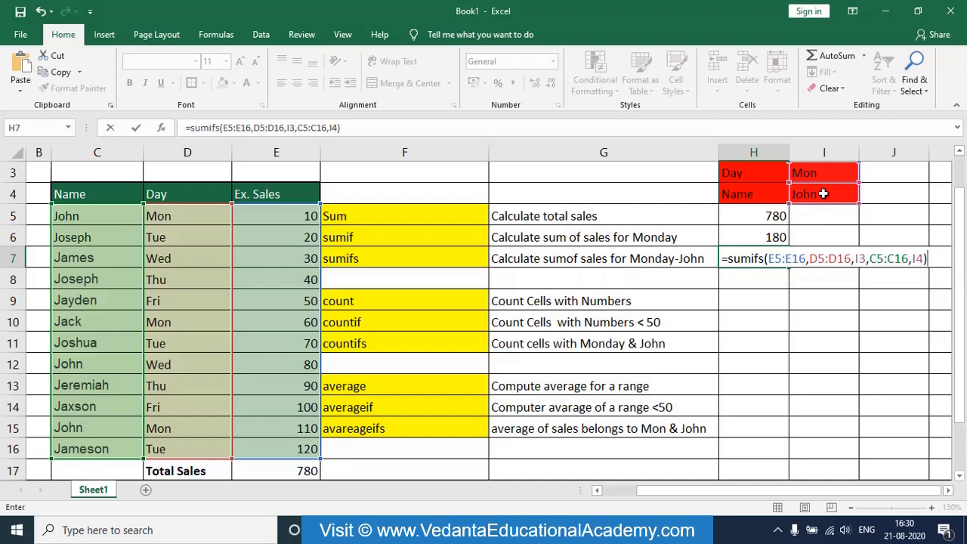
pyautogui.press('BackSpace')
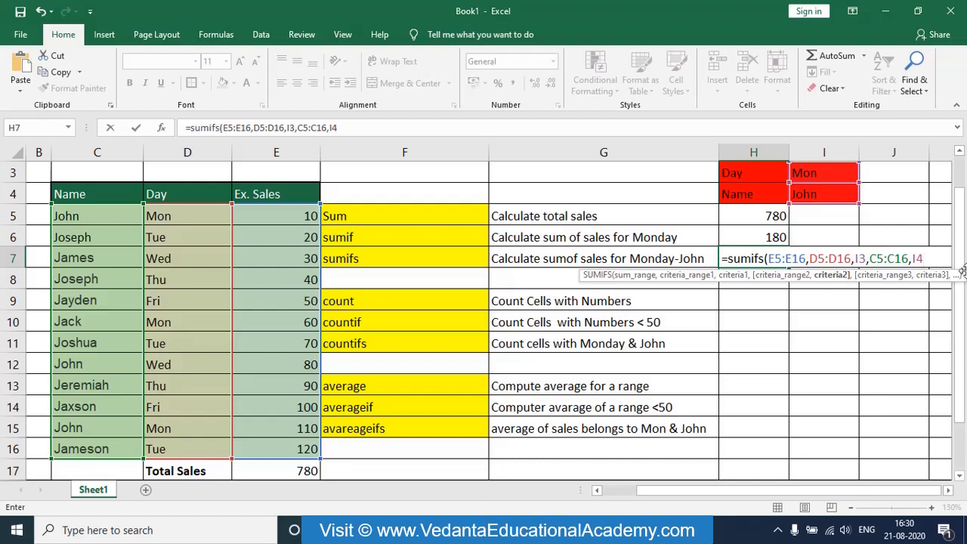
pyautogui.write(')')
pyautogui.press('Return')
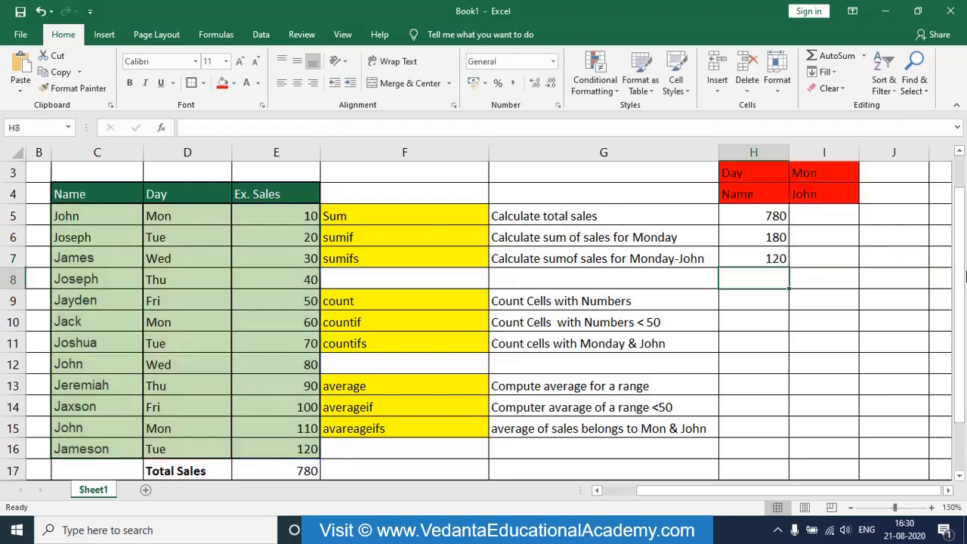
# - Review the formulas in H5:H7 and check the H7 result against the name, day and Ex. Sales value of each Mon row
pyautogui.click(763, 214)
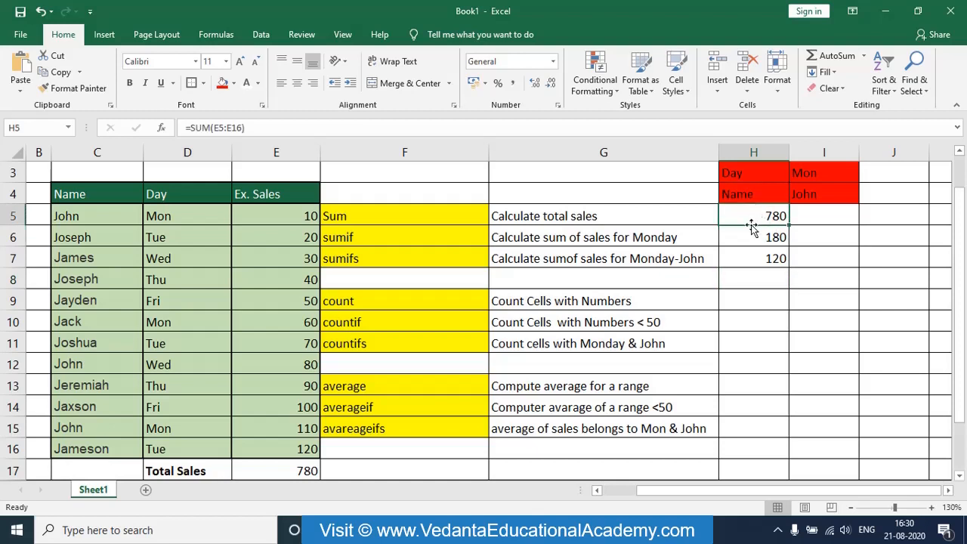
pyautogui.click(749, 235)
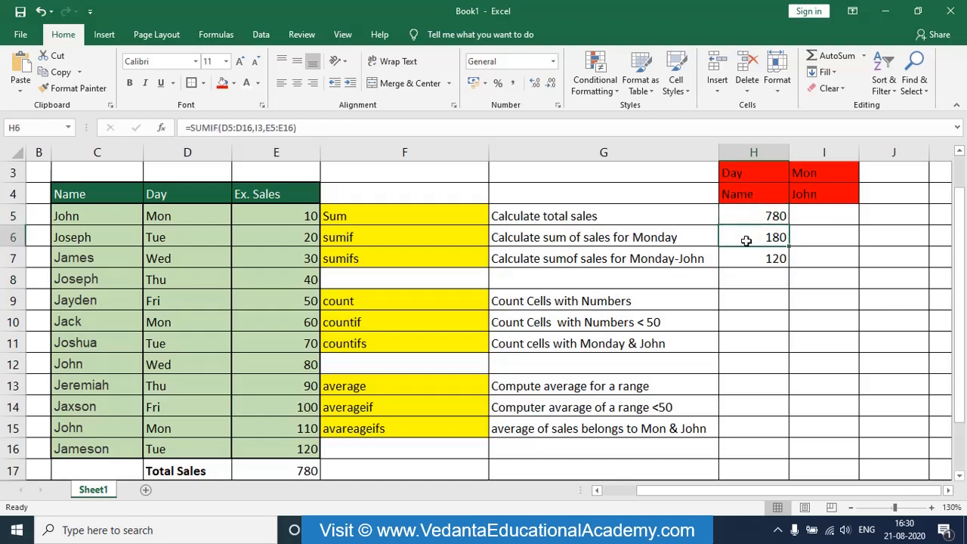
pyautogui.click(746, 259)
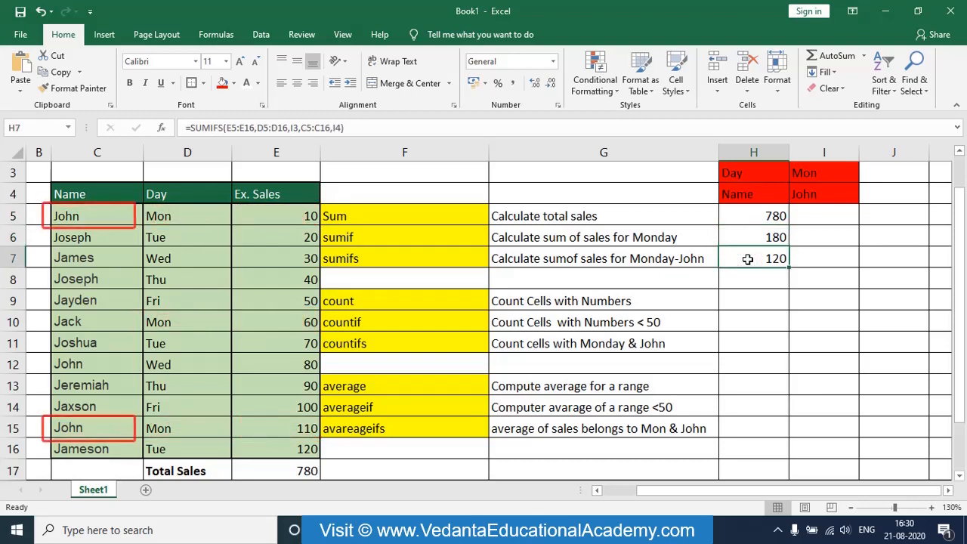
pyautogui.click(127, 218)
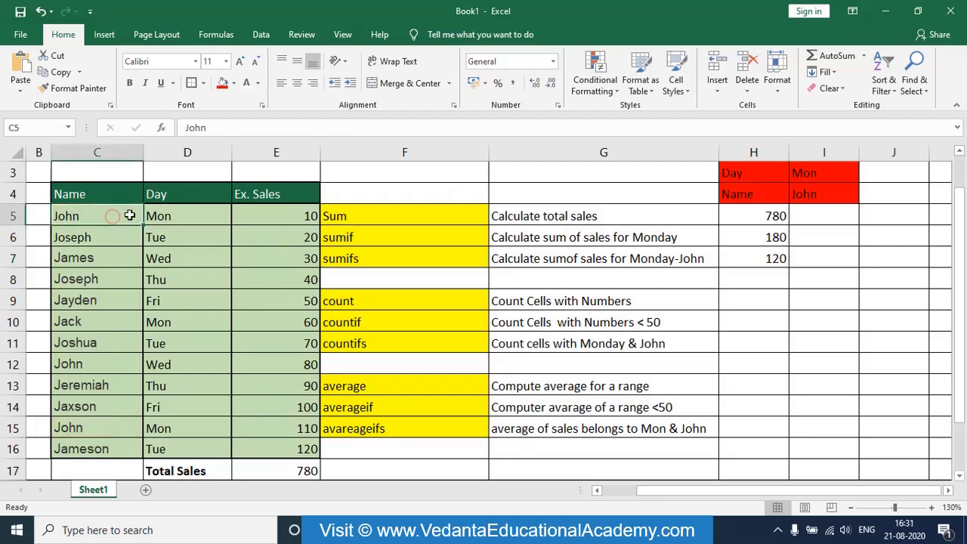
pyautogui.click(161, 217)
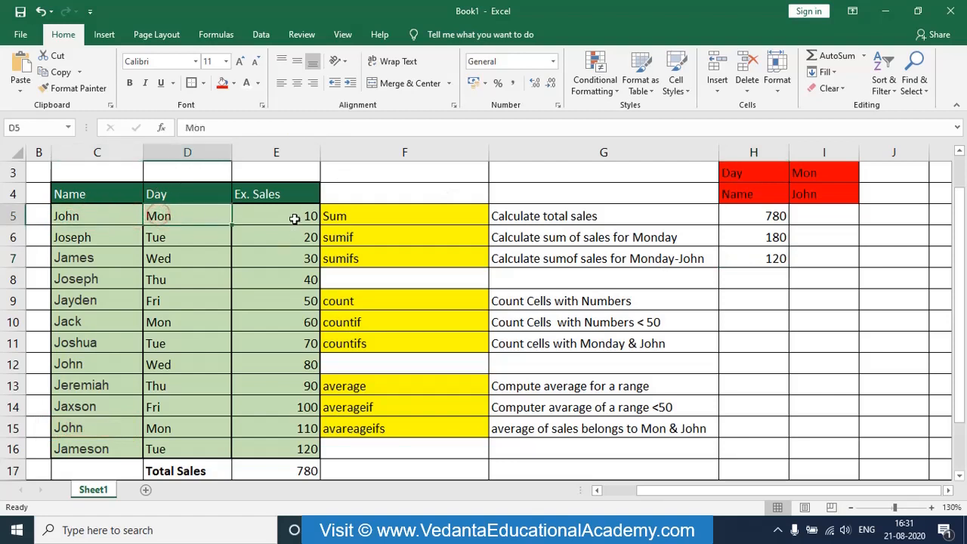
pyautogui.click(294, 218)
pyautogui.click(168, 321)
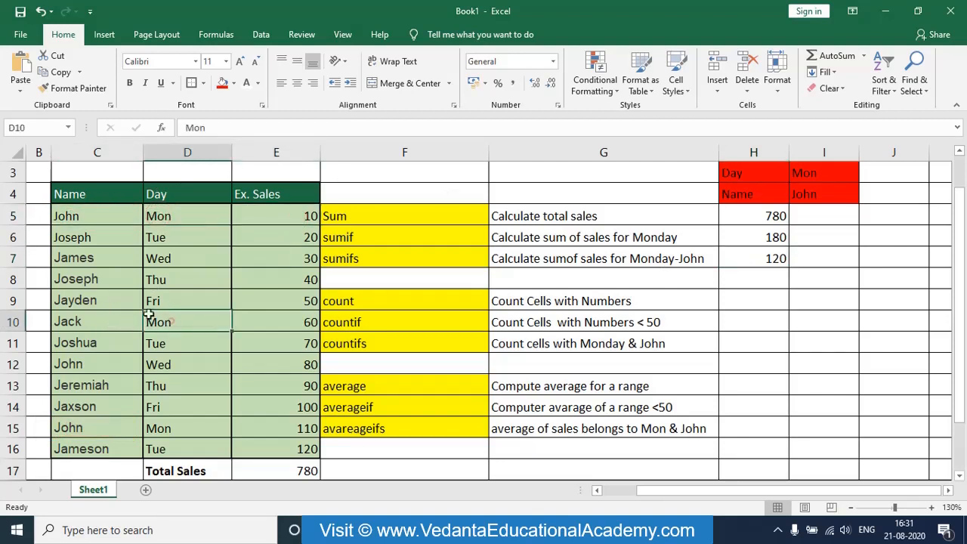
pyautogui.click(127, 315)
pyautogui.click(292, 319)
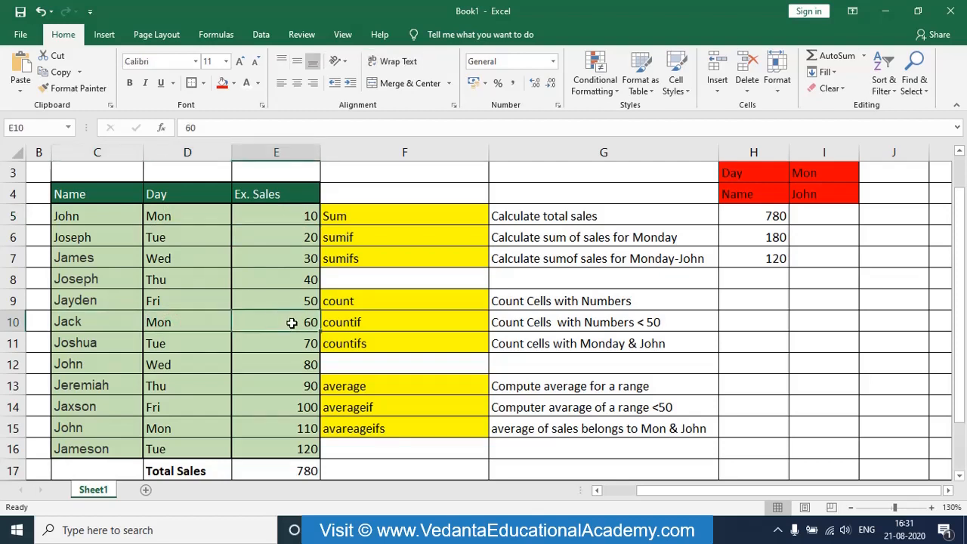
pyautogui.click(273, 217)
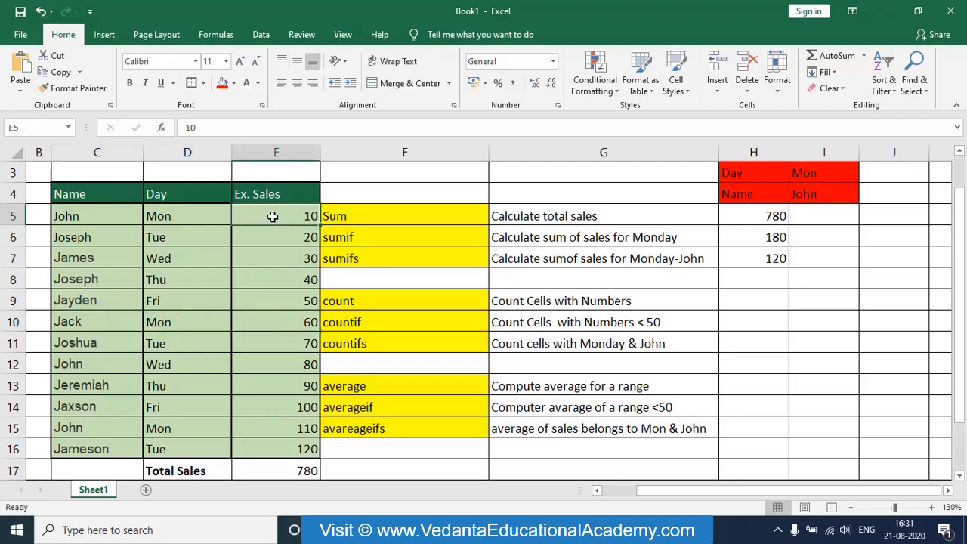
pyautogui.click(102, 427)
pyautogui.click(175, 427)
pyautogui.click(249, 428)
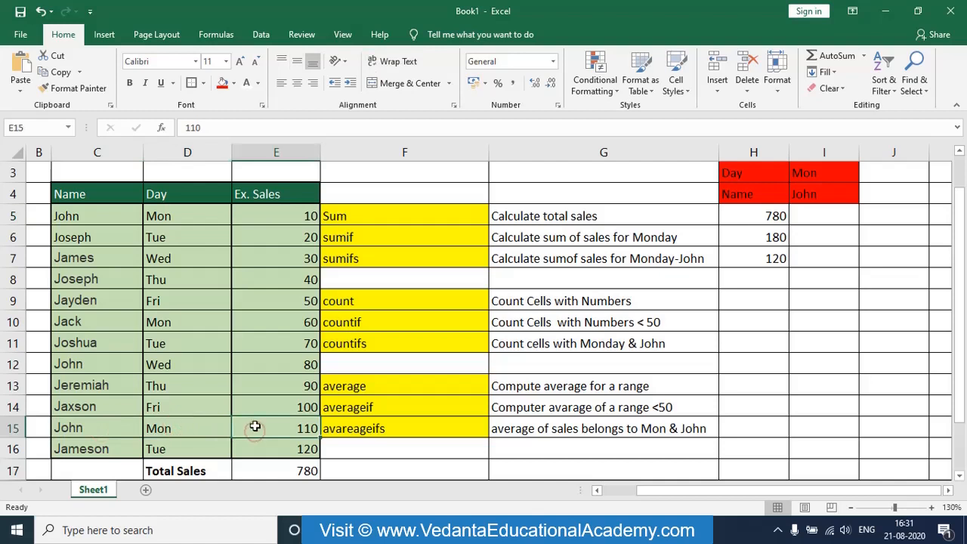
pyautogui.click(266, 217)
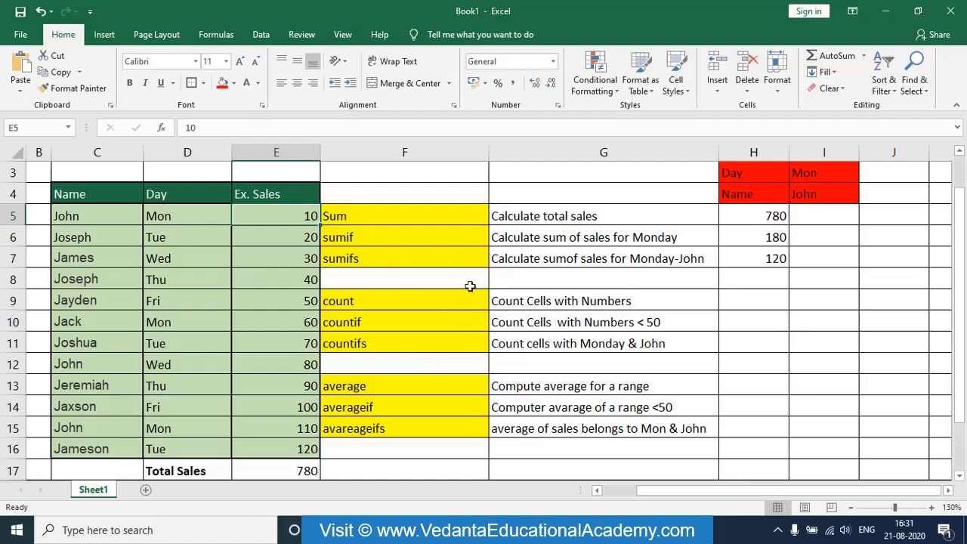
# - Count the numeric cells of the Ex. Sales column in H9 with the formula =count(E5:E16)
pyautogui.moveTo(283, 215); pyautogui.dragTo(281, 441)
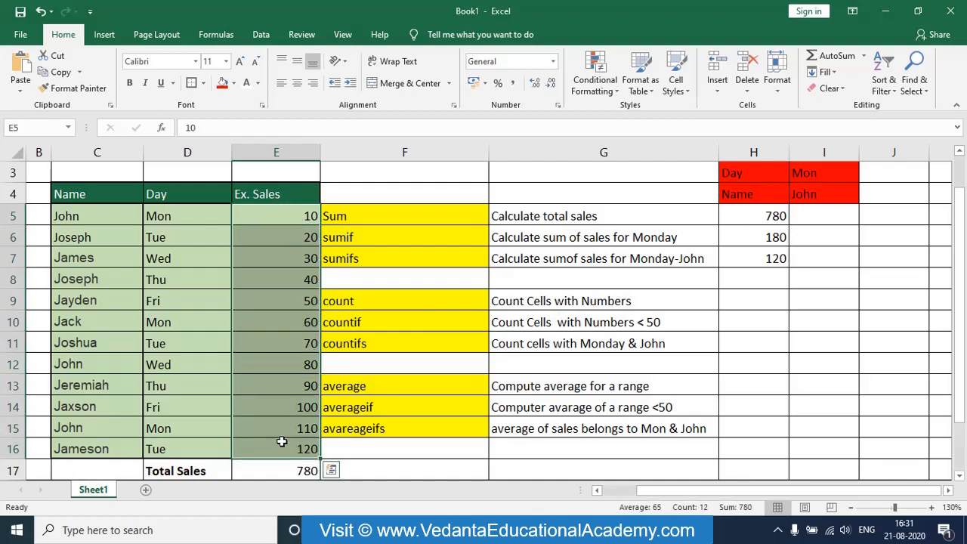
pyautogui.click(723, 301)
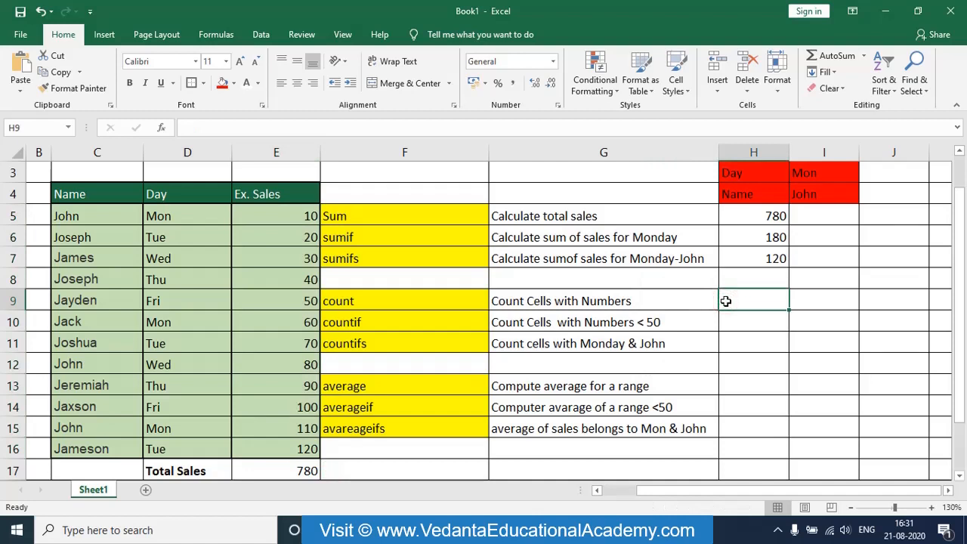
pyautogui.write('=c')
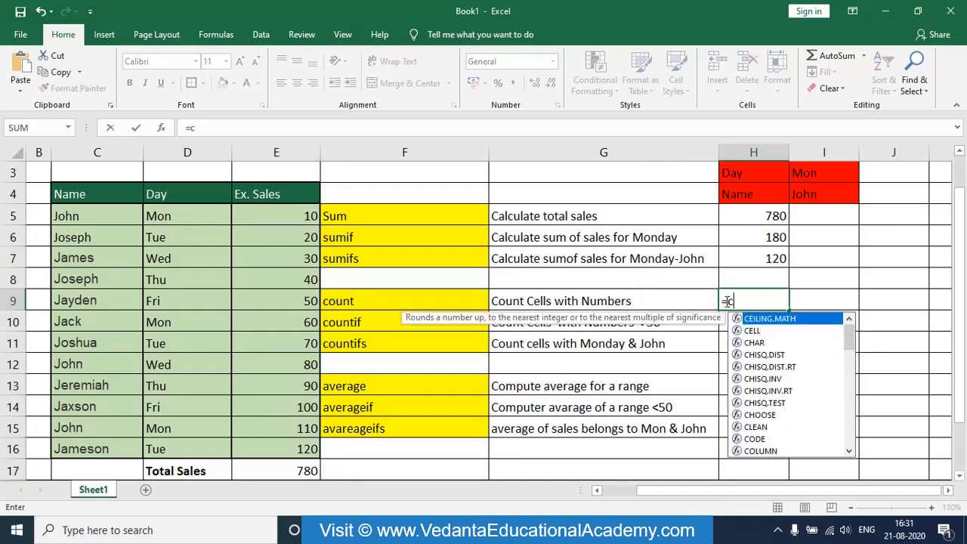
pyautogui.write('ount(')
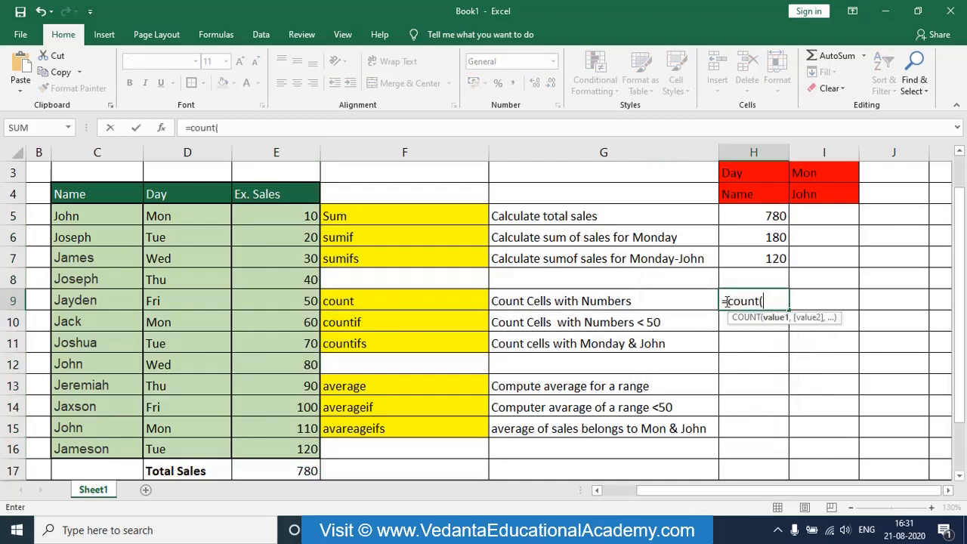
pyautogui.moveTo(256, 215); pyautogui.dragTo(270, 438)
pyautogui.write(')')
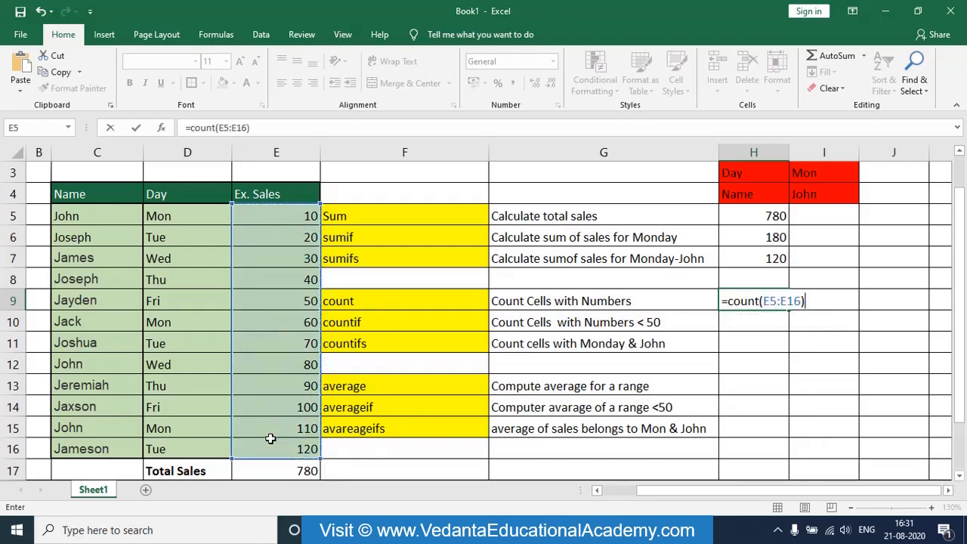
pyautogui.press('Return')
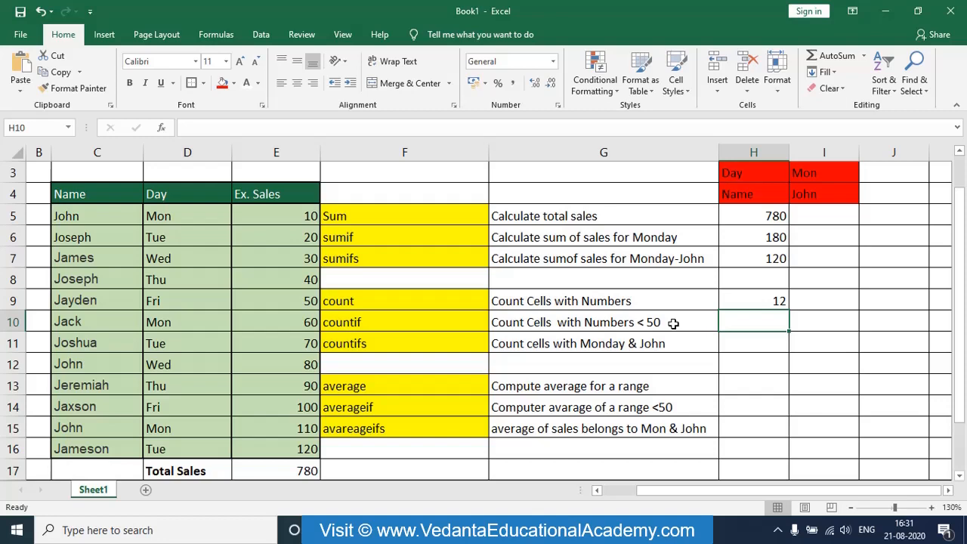
# - Count the Ex. Sales values below 50 in H10 with the formula =countif(E5:E16,"<50")
pyautogui.write('=')
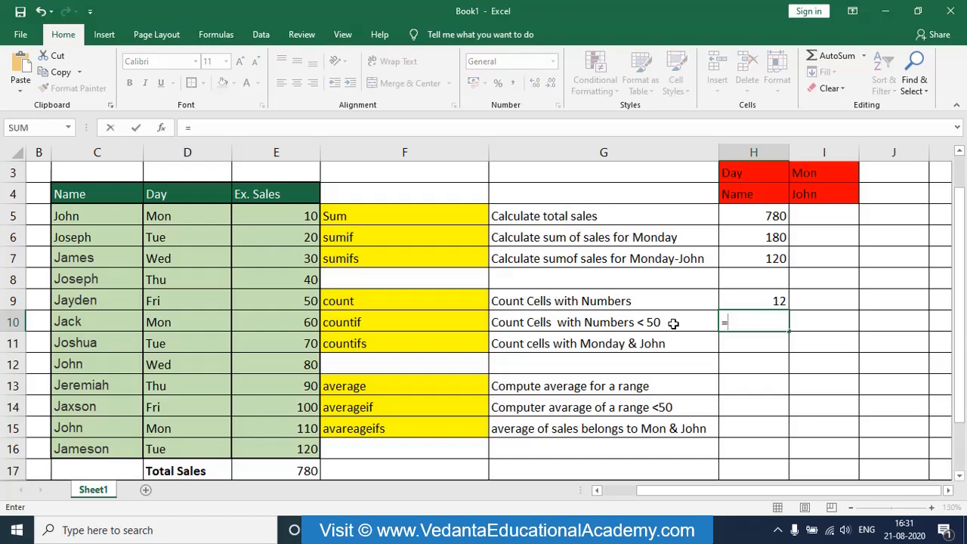
pyautogui.write('counti')
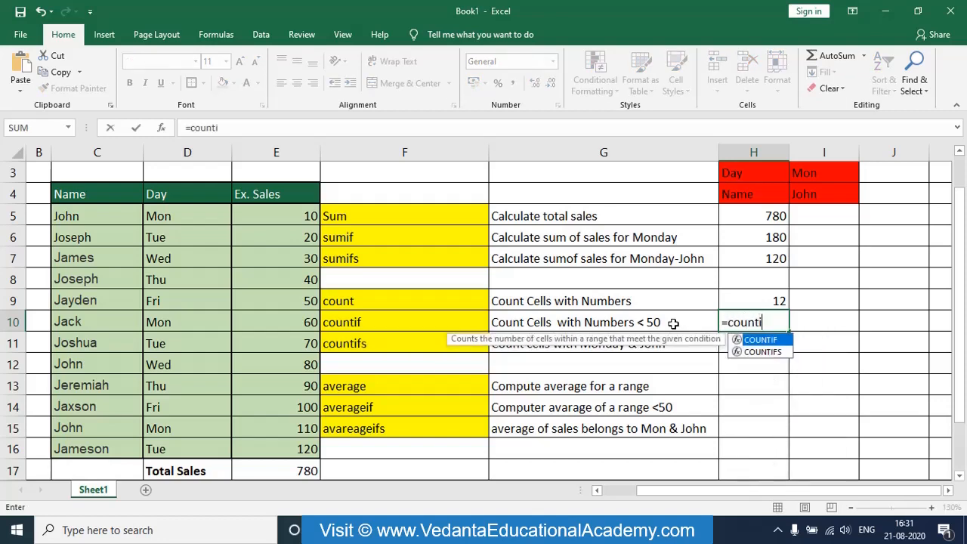
pyautogui.write('f(')
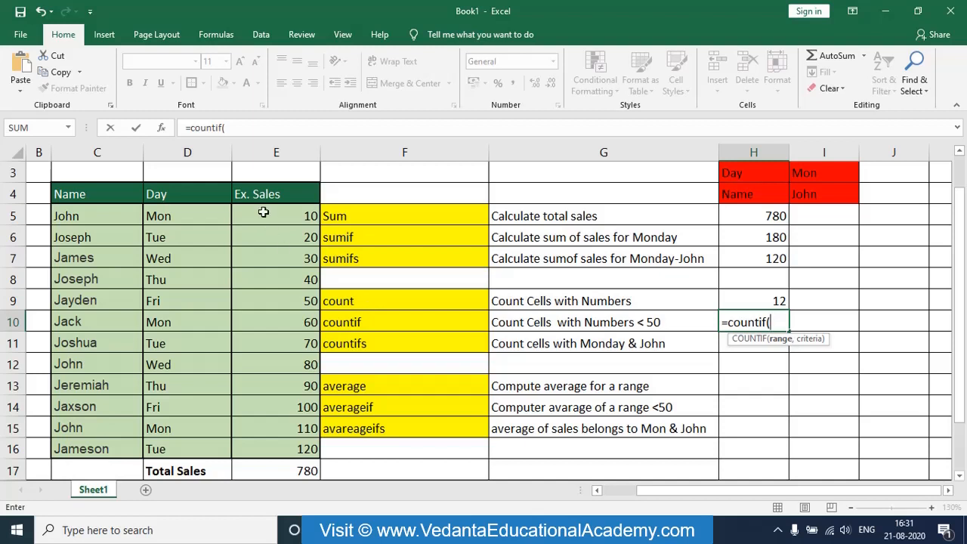
pyautogui.moveTo(264, 214); pyautogui.dragTo(285, 450)
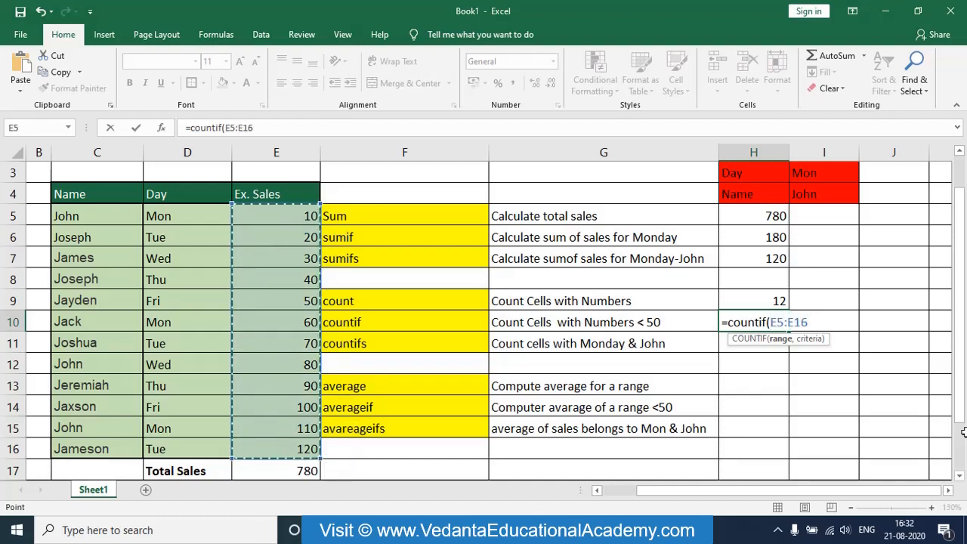
pyautogui.write(',')
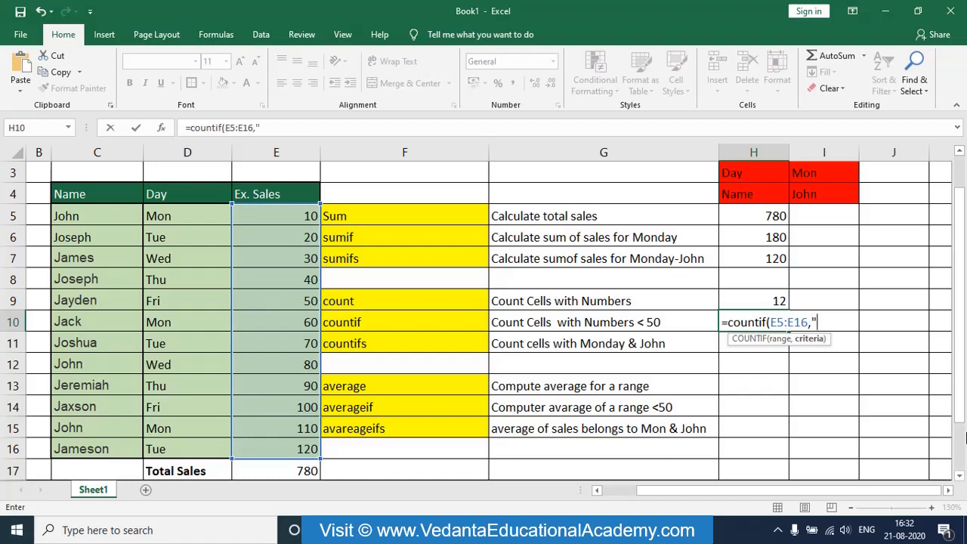
pyautogui.write('"<50')
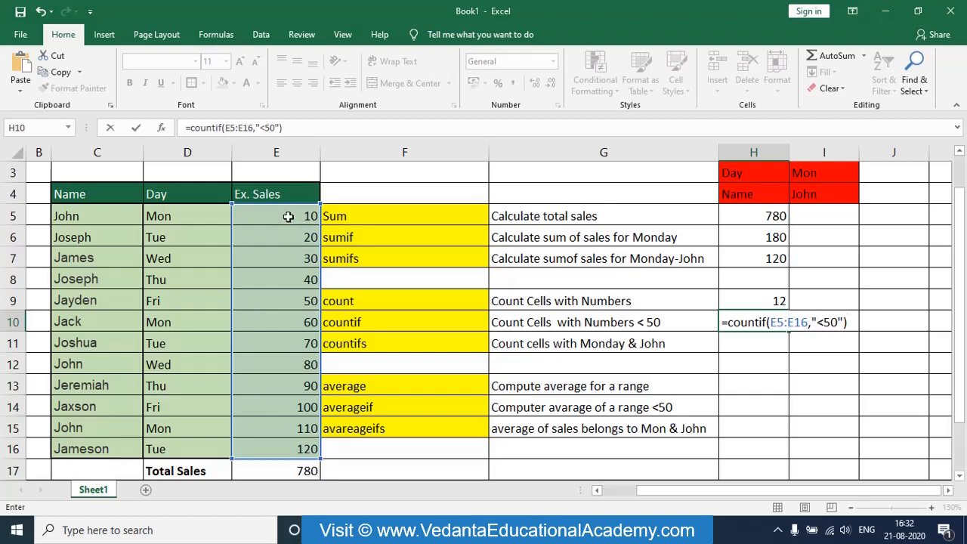
pyautogui.press('Return')
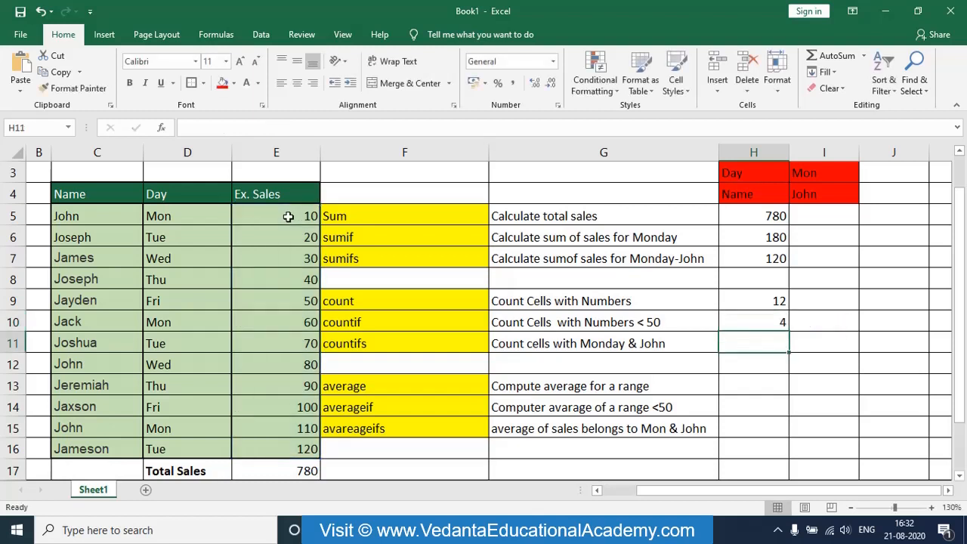
# - Start a COUNTIFS formula in H11 with the Day condition, matching D5:D16 to the criteria cell I3
pyautogui.click(750, 320)
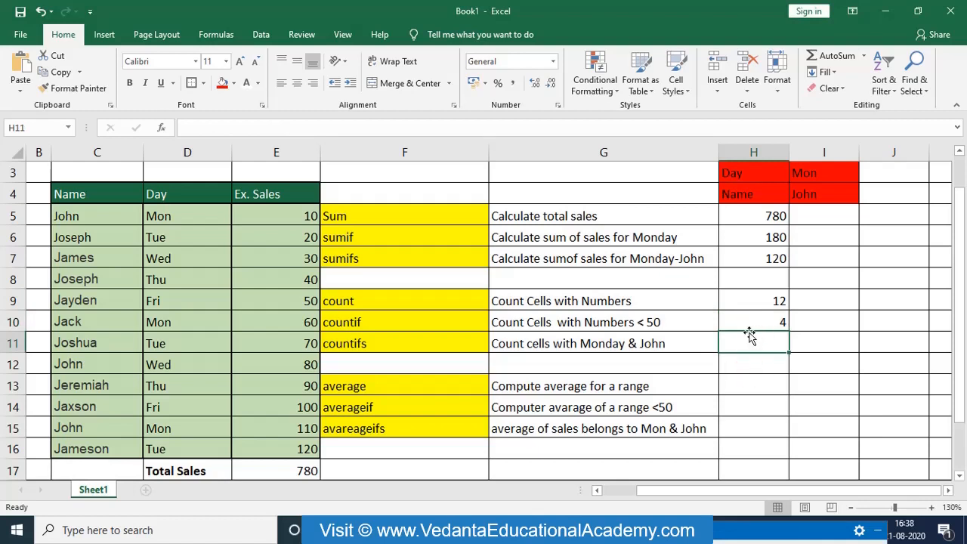
pyautogui.click(213, 217)
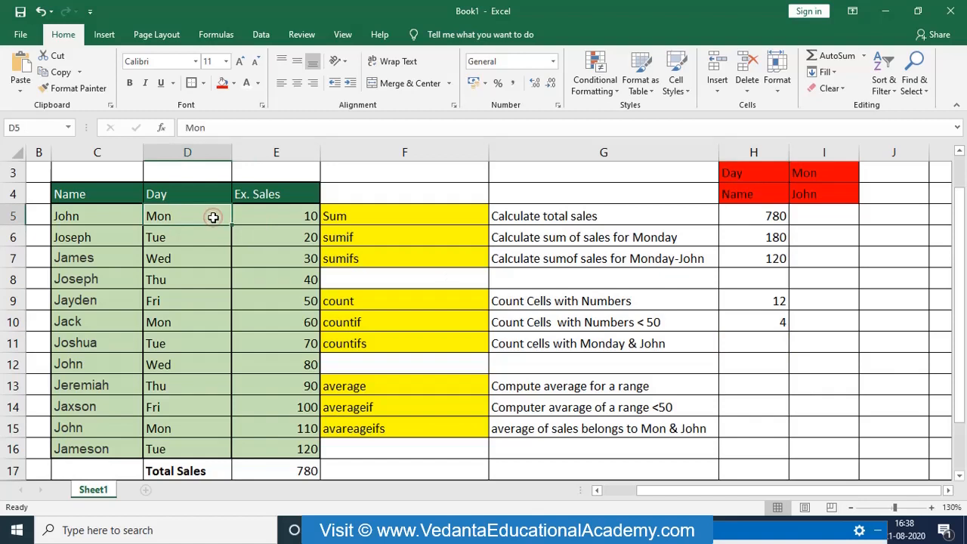
pyautogui.click(123, 208)
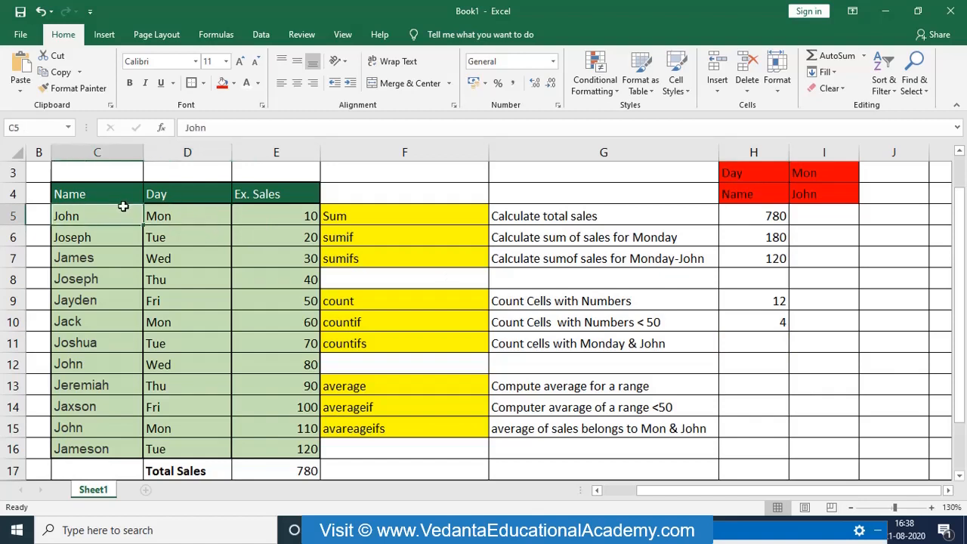
pyautogui.click(752, 341)
pyautogui.write('=')
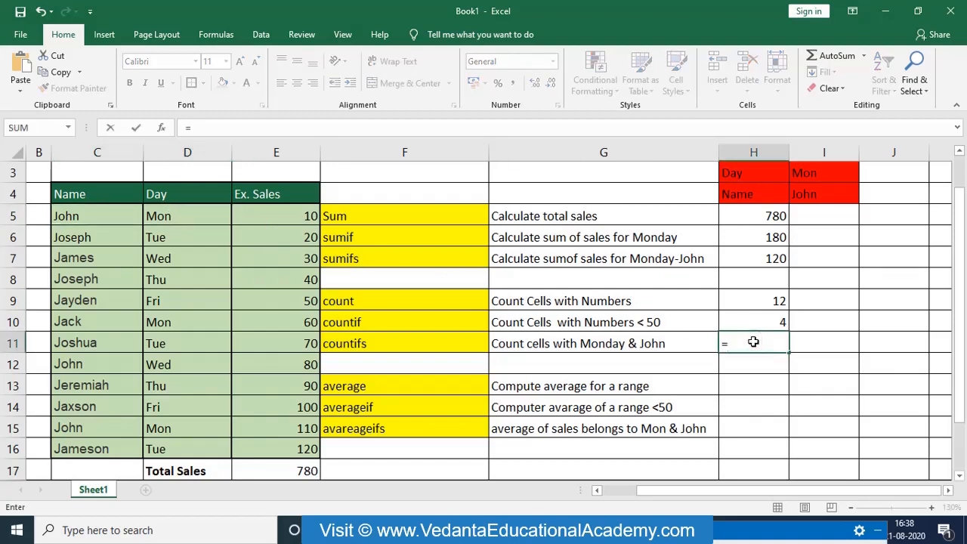
pyautogui.write('coun')
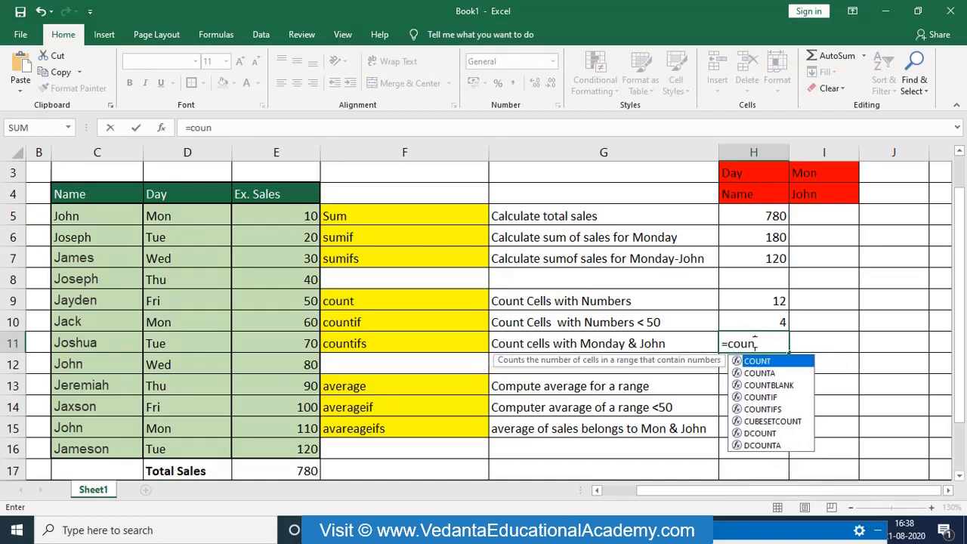
pyautogui.write('tifs')
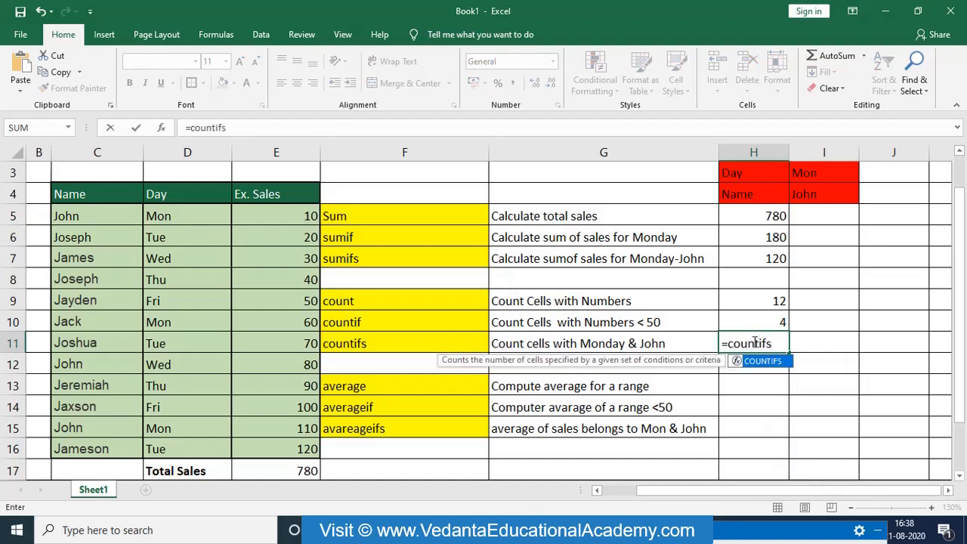
pyautogui.write('(')
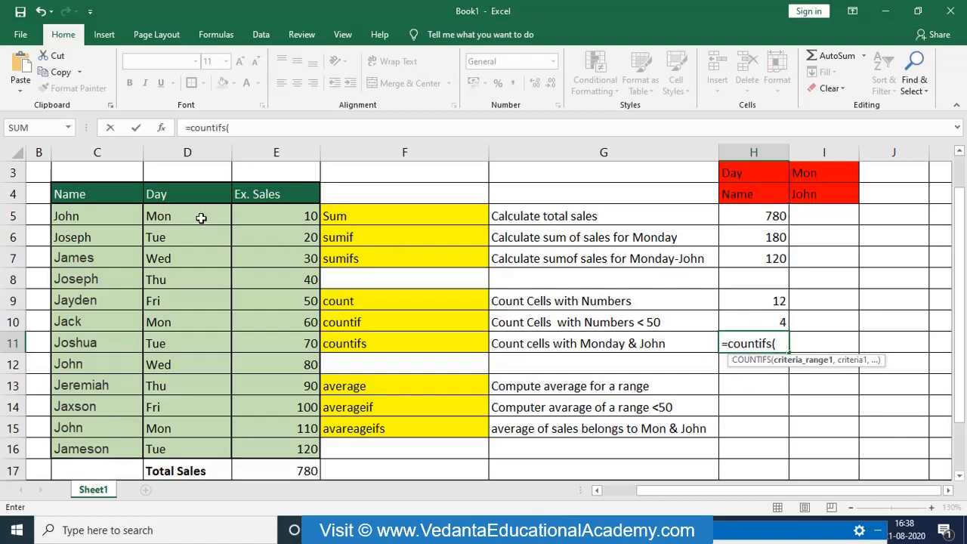
pyautogui.moveTo(201, 218); pyautogui.dragTo(197, 441)
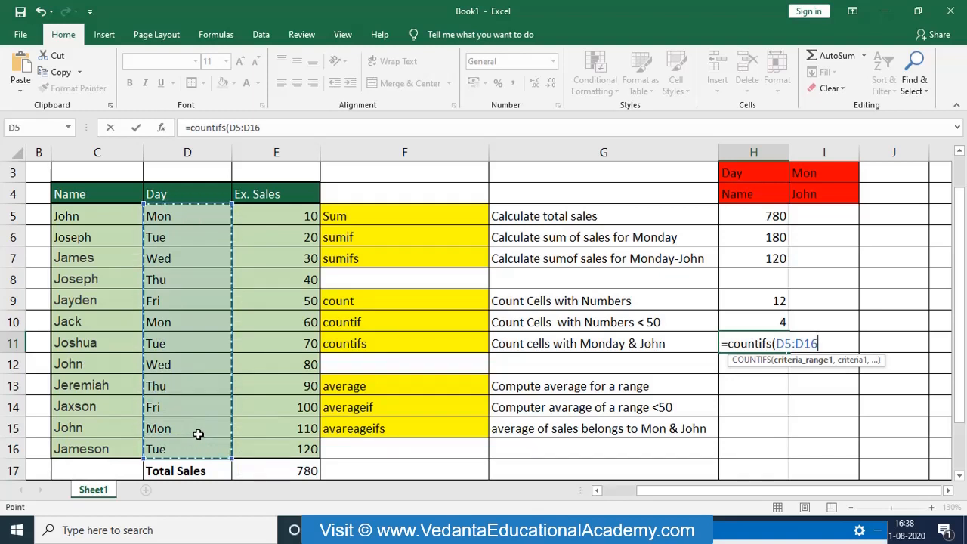
pyautogui.write(',')
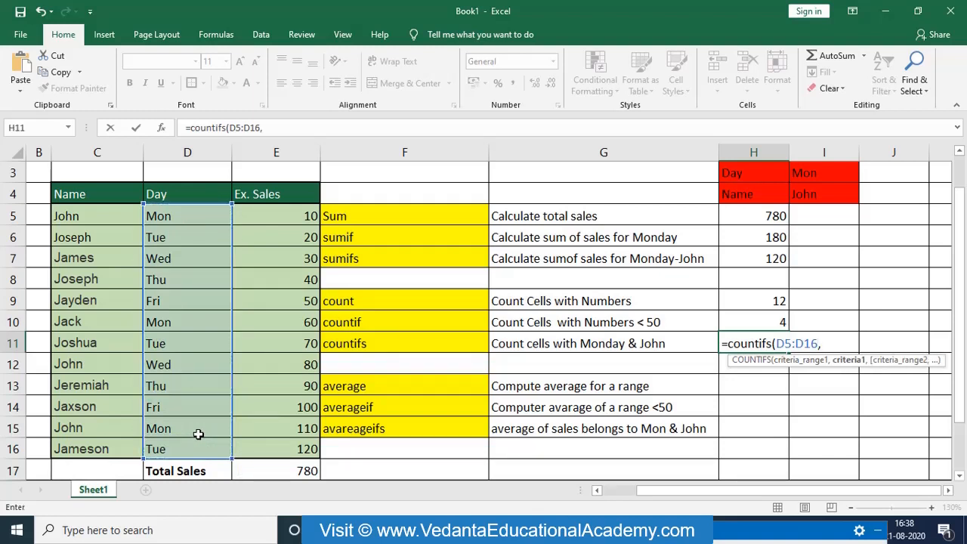
pyautogui.click(807, 172)
pyautogui.write(',')
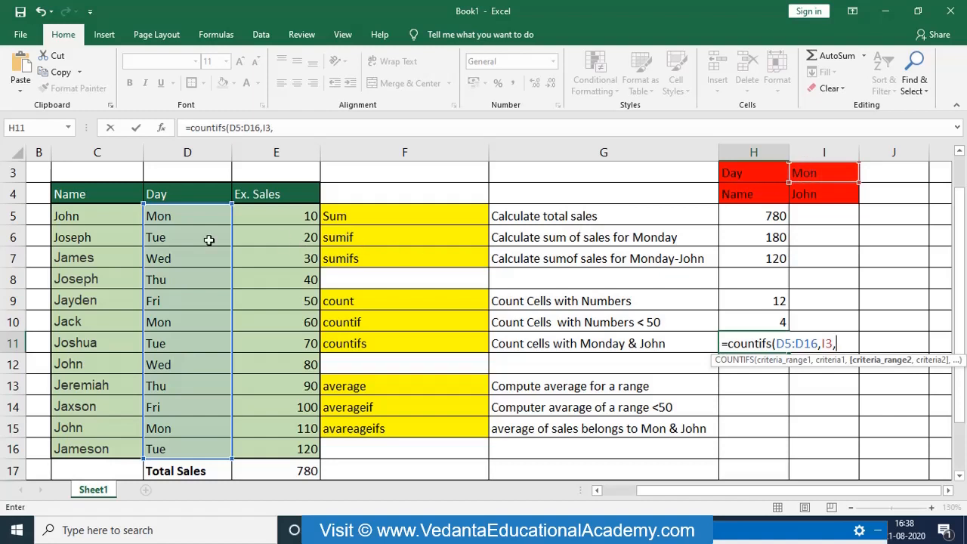
# - Complete the H11 formula with the Name condition, as =countifs(D5:D16,I3,C5:C16,I4)
pyautogui.moveTo(114, 219); pyautogui.dragTo(114, 449)
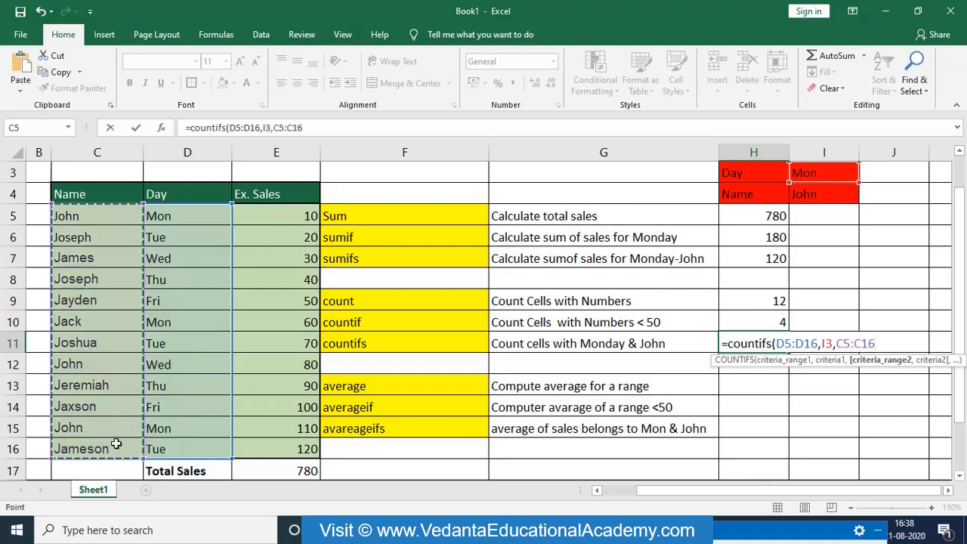
pyautogui.write(',')
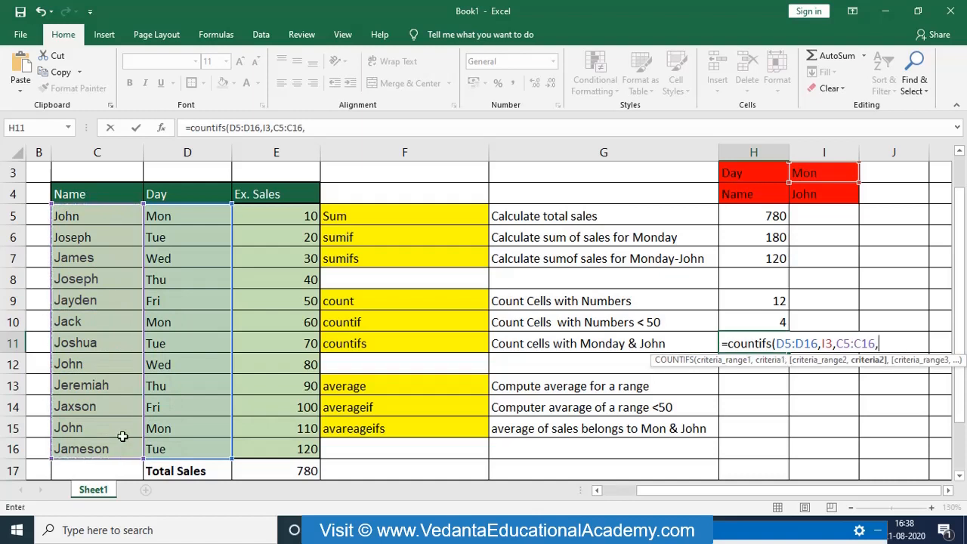
pyautogui.click(806, 194)
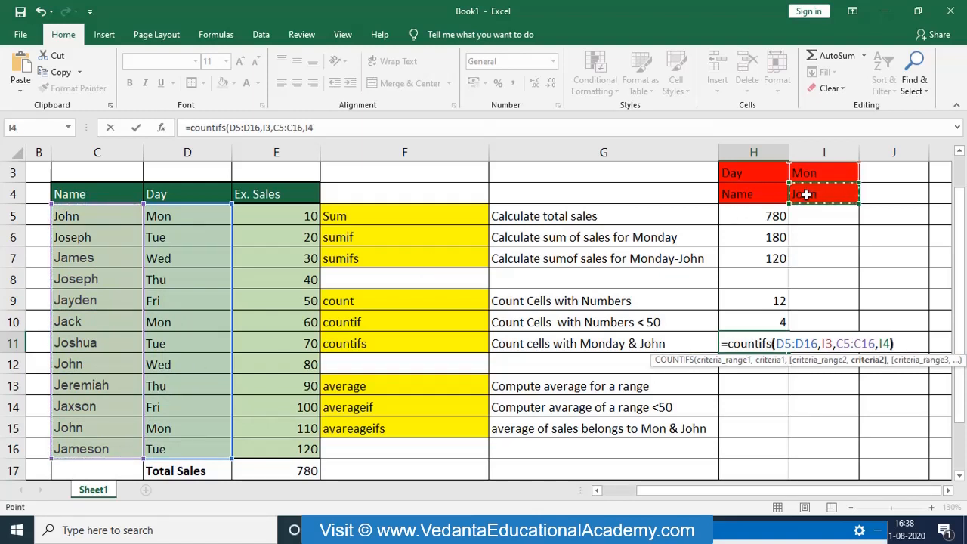
pyautogui.write(')')
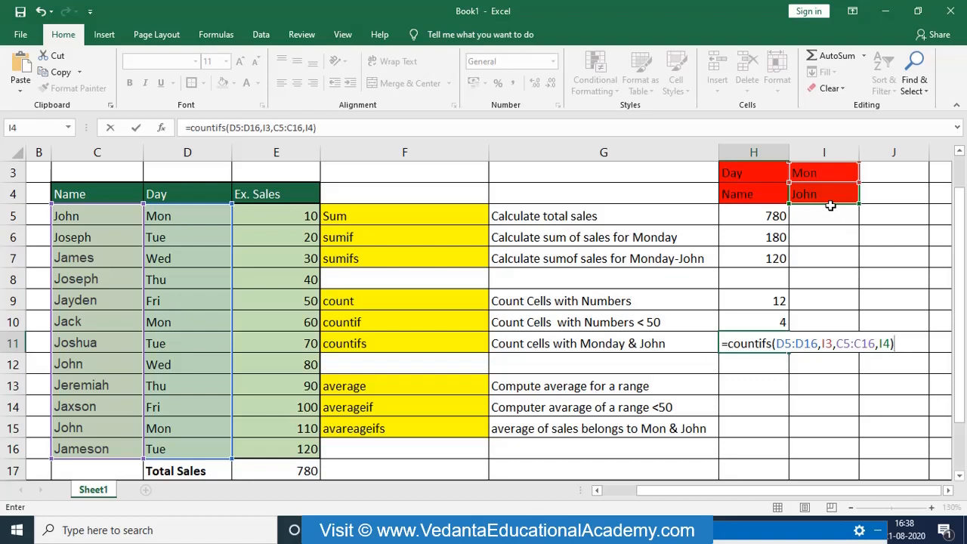
pyautogui.press('Return')
# - Review the H11 formula and check its result against the day and name of each Mon row
pyautogui.click(752, 346)
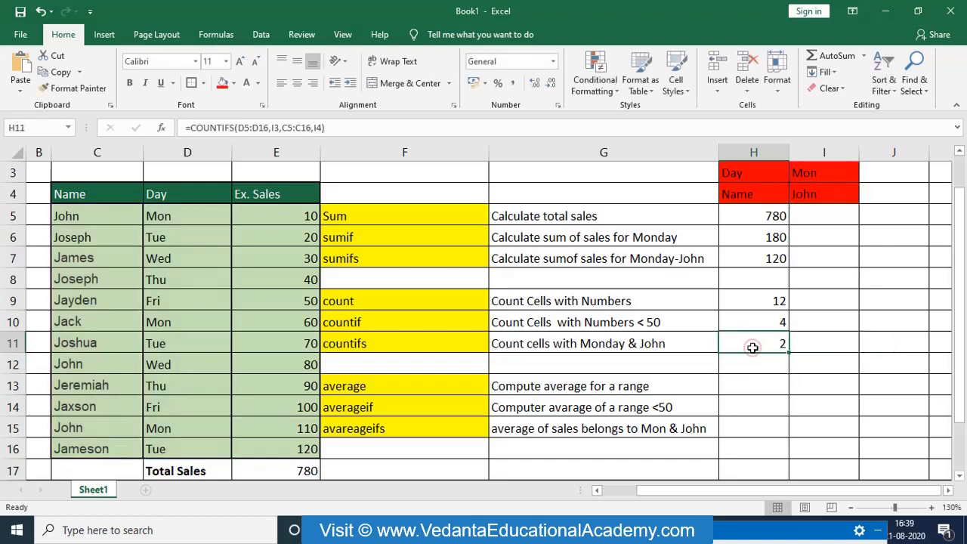
pyautogui.click(196, 216)
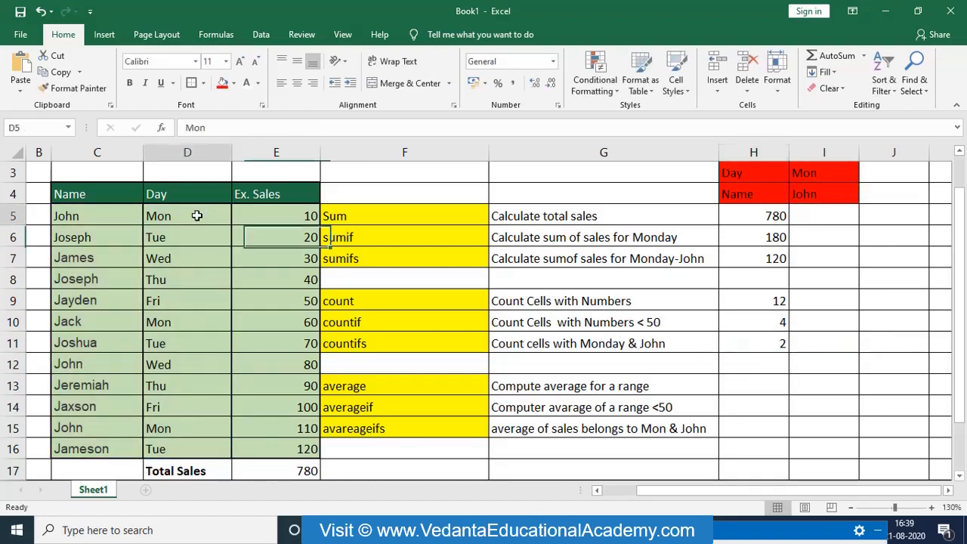
pyautogui.click(182, 320)
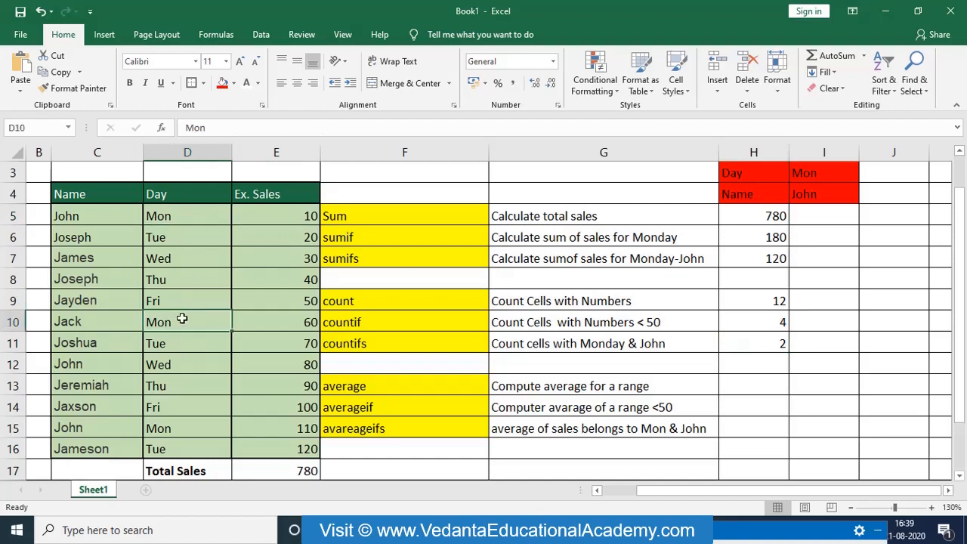
pyautogui.click(177, 428)
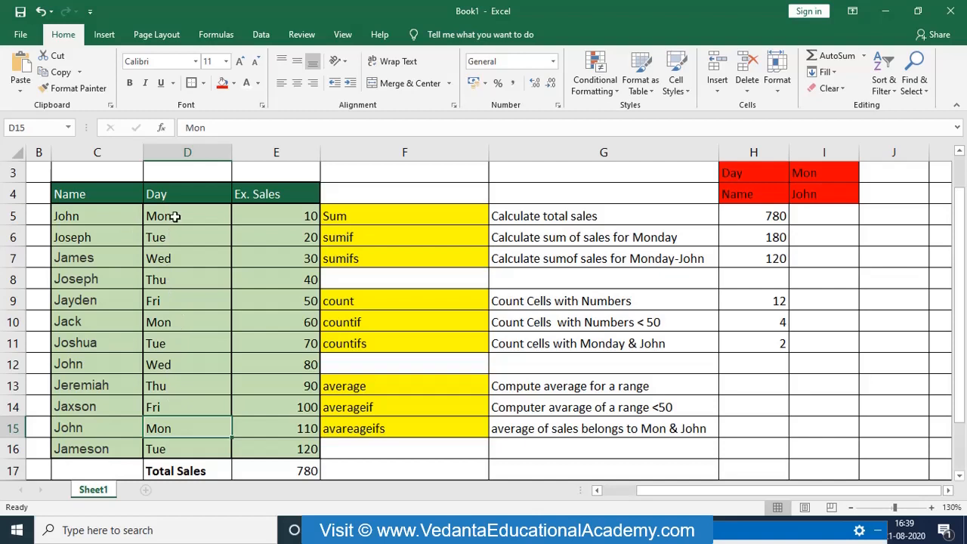
pyautogui.click(104, 215)
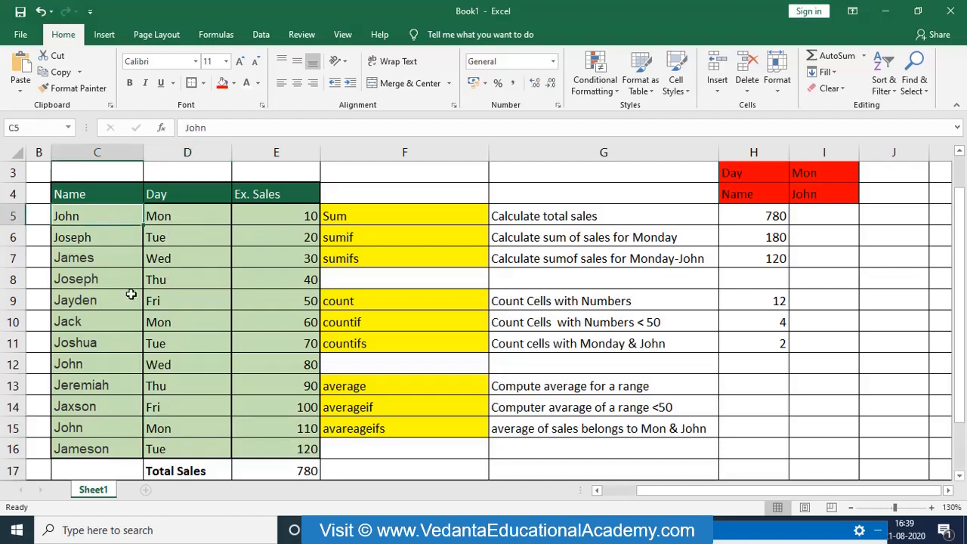
pyautogui.click(104, 428)
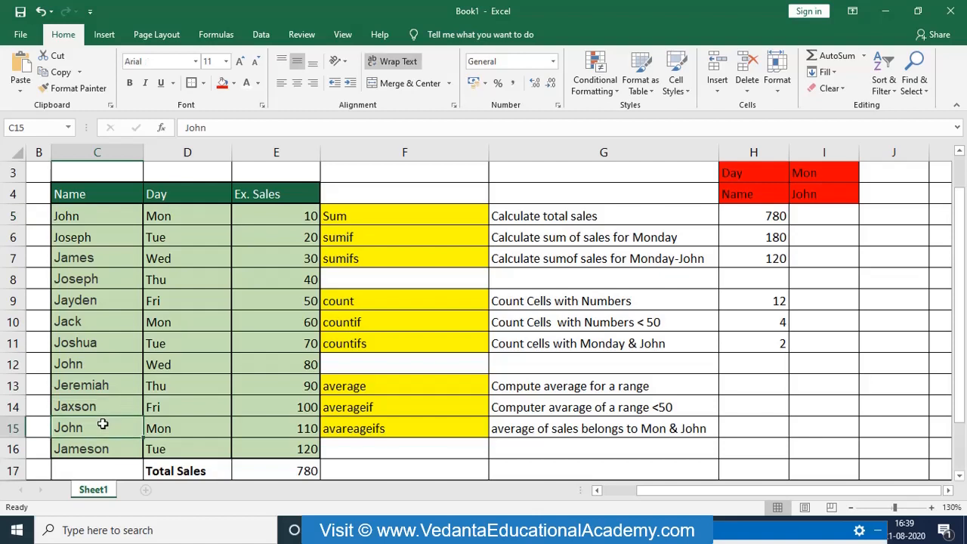
pyautogui.click(155, 322)
pyautogui.click(123, 326)
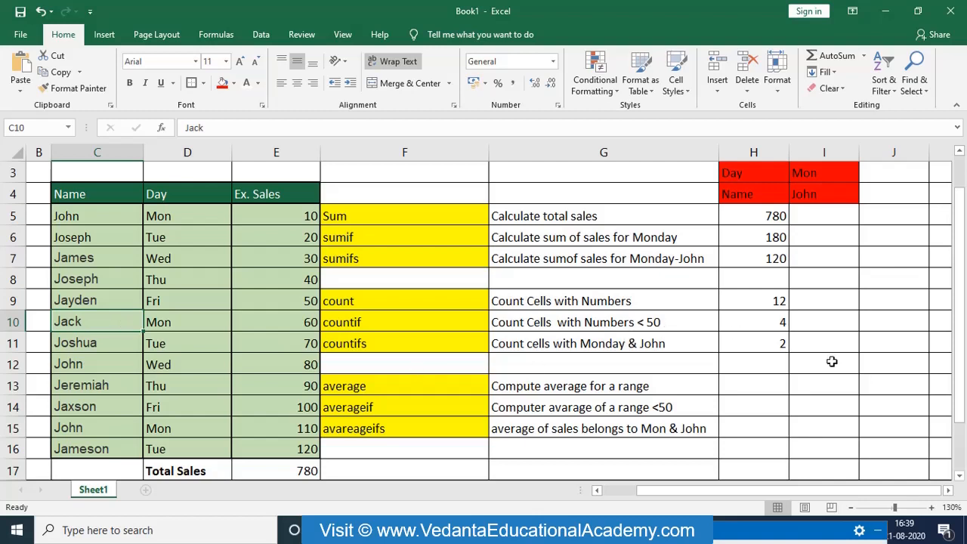
# - Begin an average formula in H13 for the Ex. Sales values
pyautogui.click(757, 385)
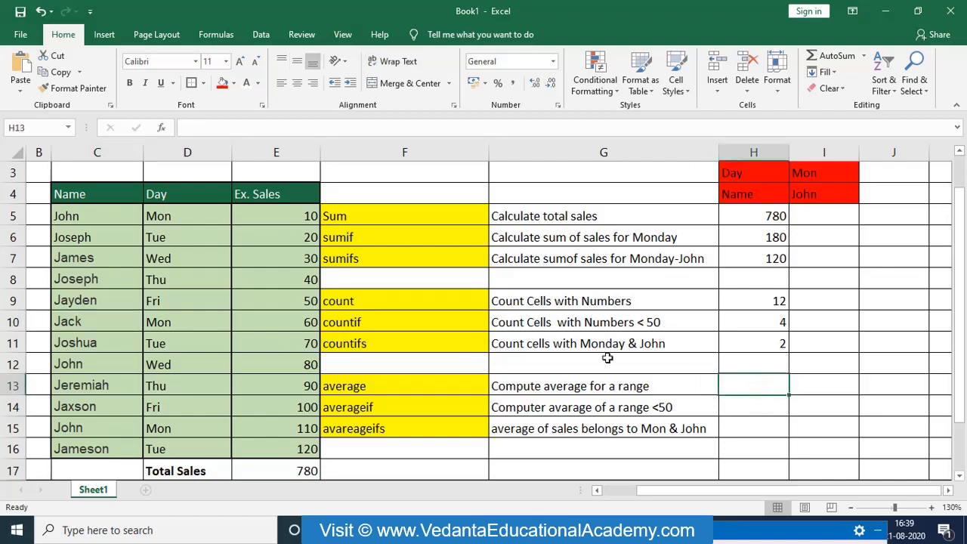
pyautogui.moveTo(279, 211); pyautogui.dragTo(298, 344)
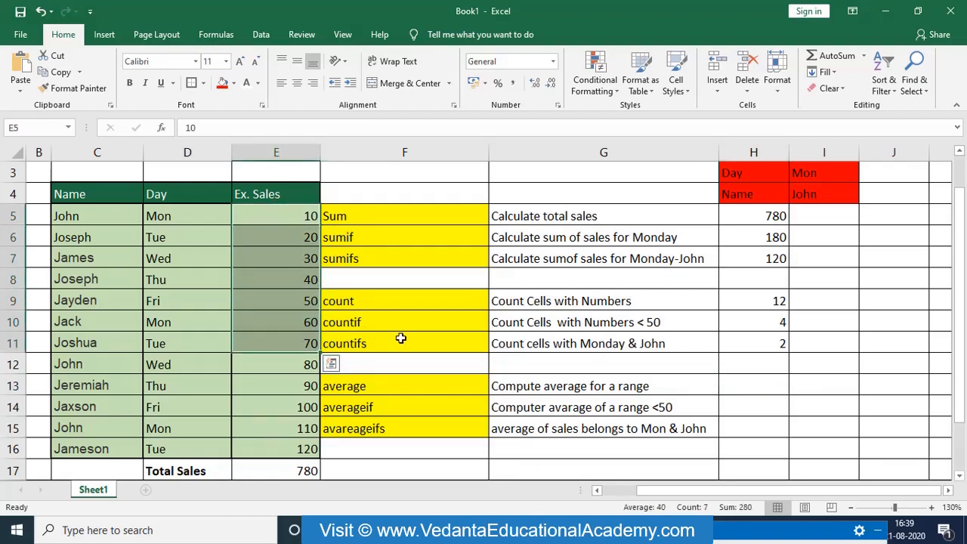
pyautogui.click(745, 384)
pyautogui.write('=ave')
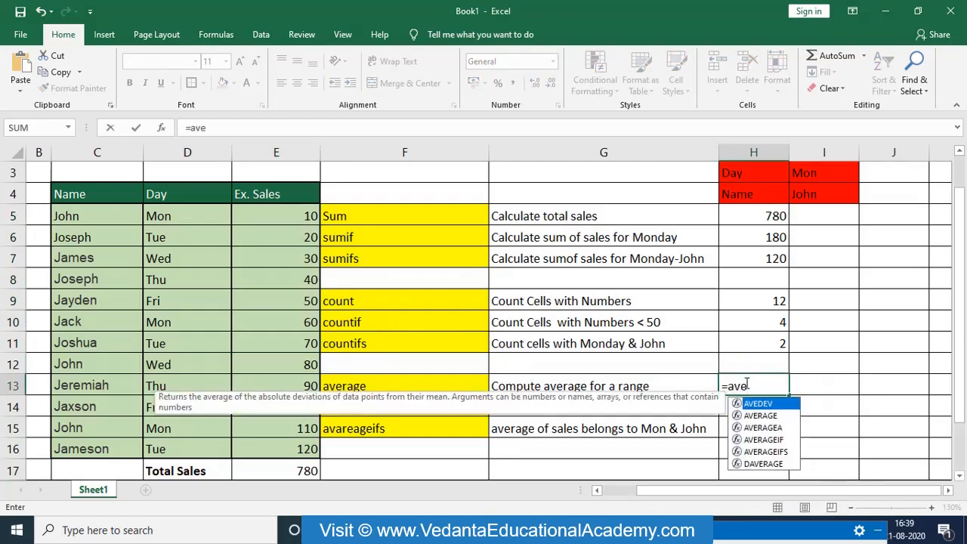
pyautogui.press('Tab')
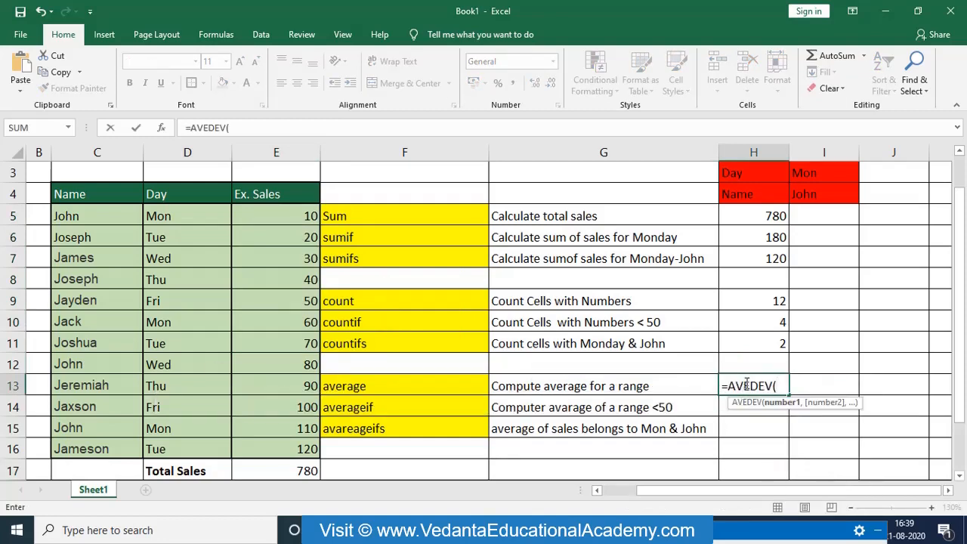
pyautogui.press('BackSpace')
pyautogui.press('BackSpace')
pyautogui.press('BackSpace')
pyautogui.press('BackSpace')
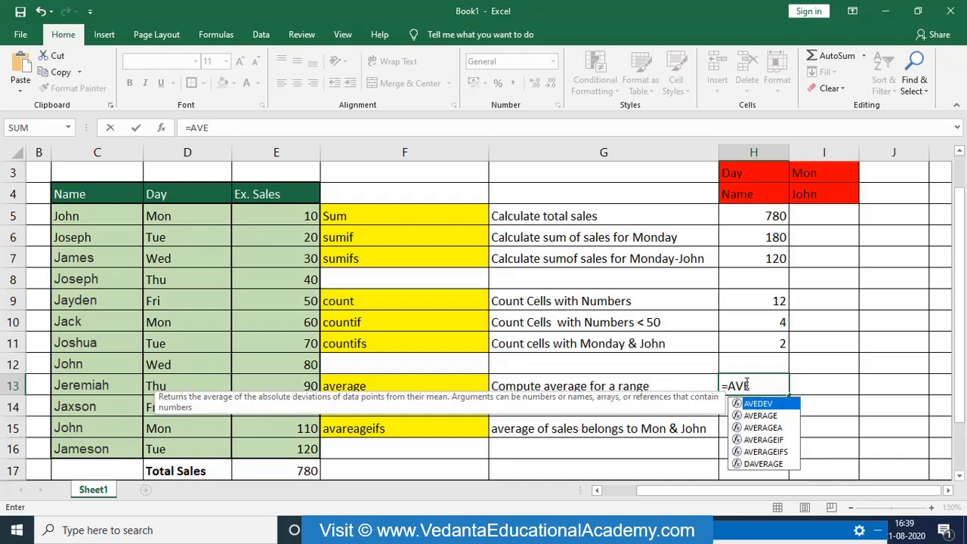
pyautogui.press('Down')
pyautogui.press('Down')
pyautogui.press('Down')
pyautogui.press('Up')
pyautogui.press('Up')
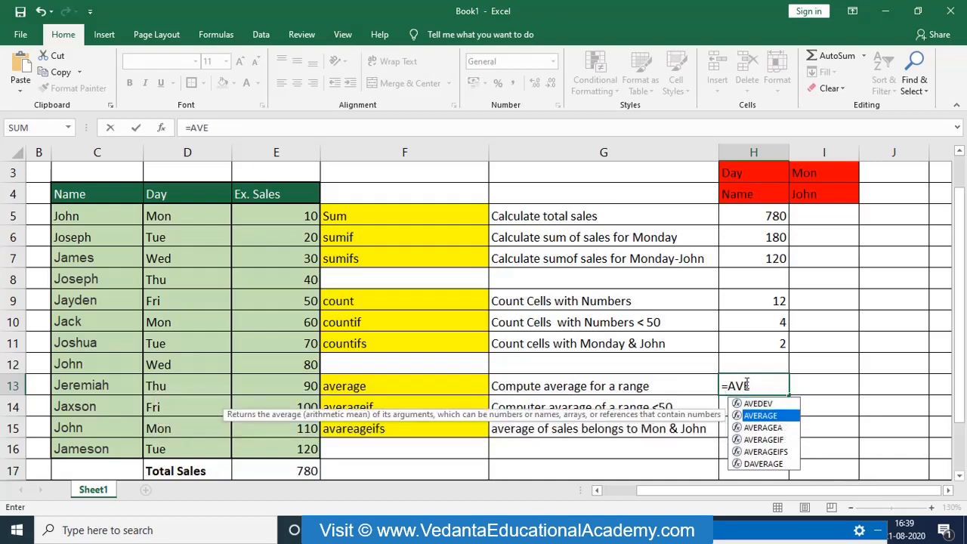
pyautogui.write('(')
pyautogui.press('BackSpace')
pyautogui.press('BackSpace')
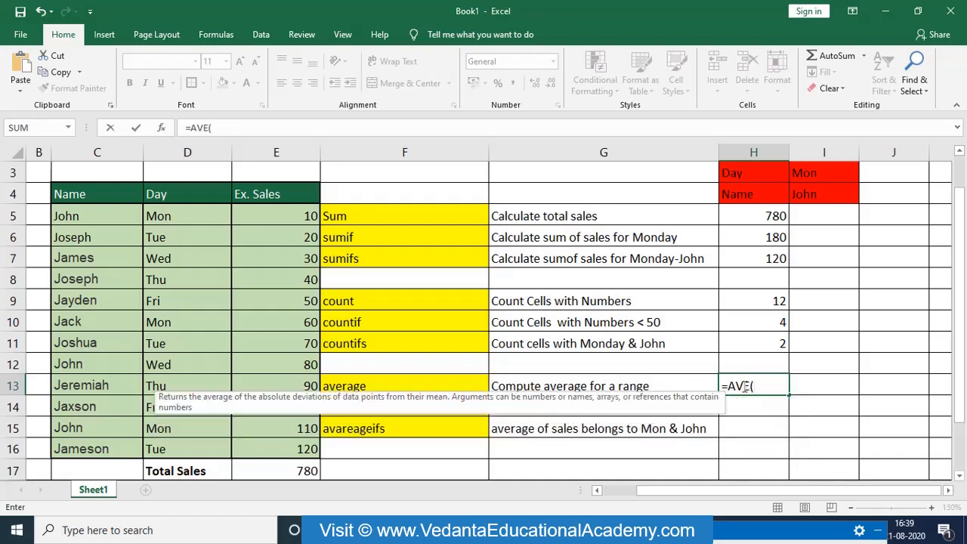
pyautogui.write('g')
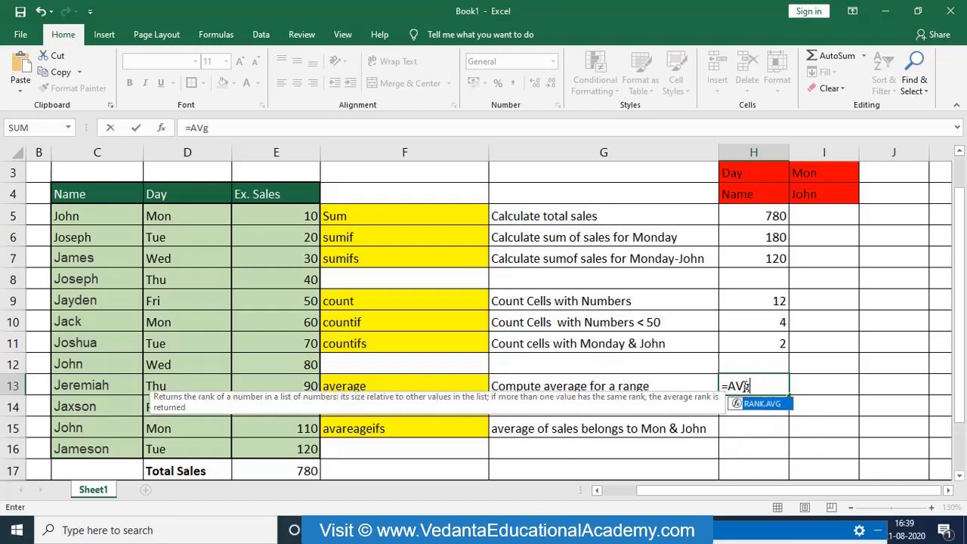
pyautogui.press('BackSpace')
# - Average the whole Ex. Sales column in H13 with the formula =average(E5:E16)
pyautogui.write('a')
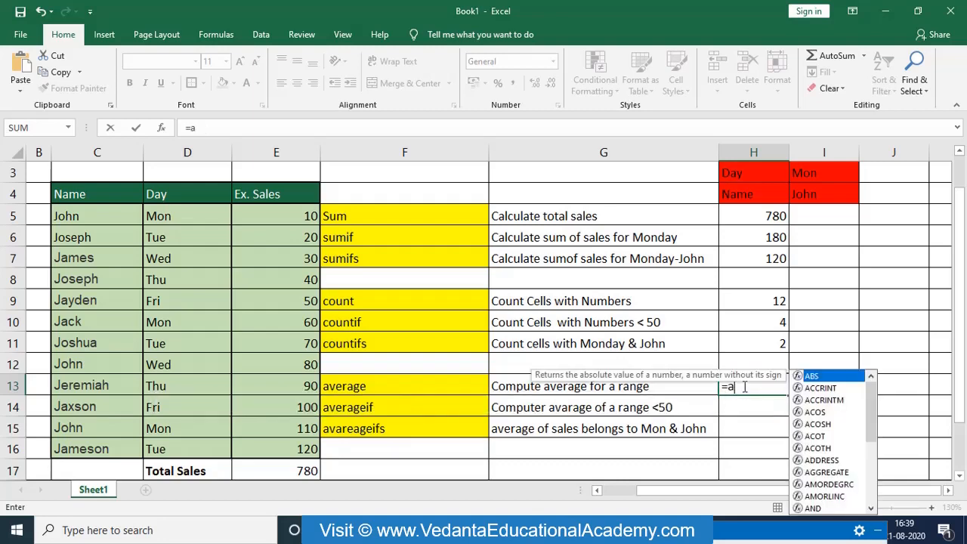
pyautogui.write('verage')
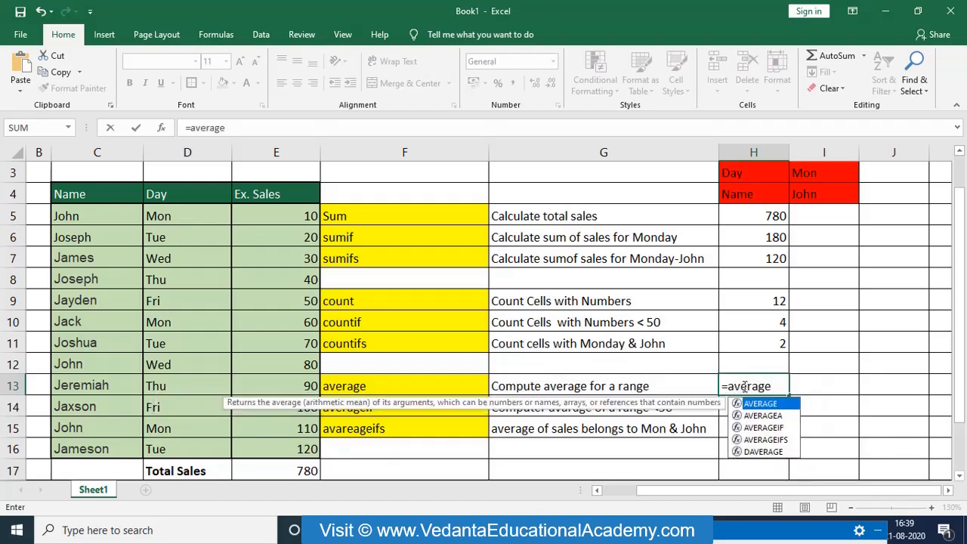
pyautogui.write('(')
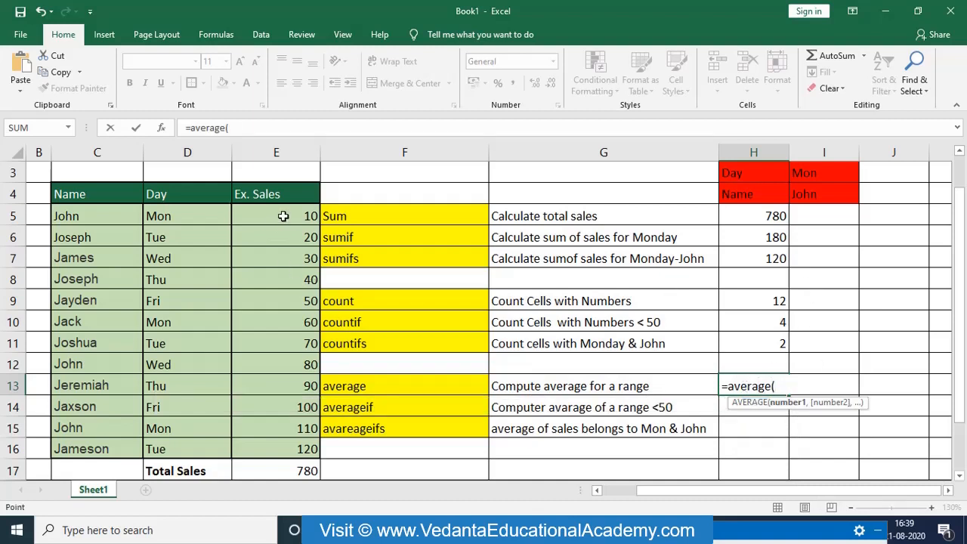
pyautogui.moveTo(277, 220); pyautogui.dragTo(259, 451)
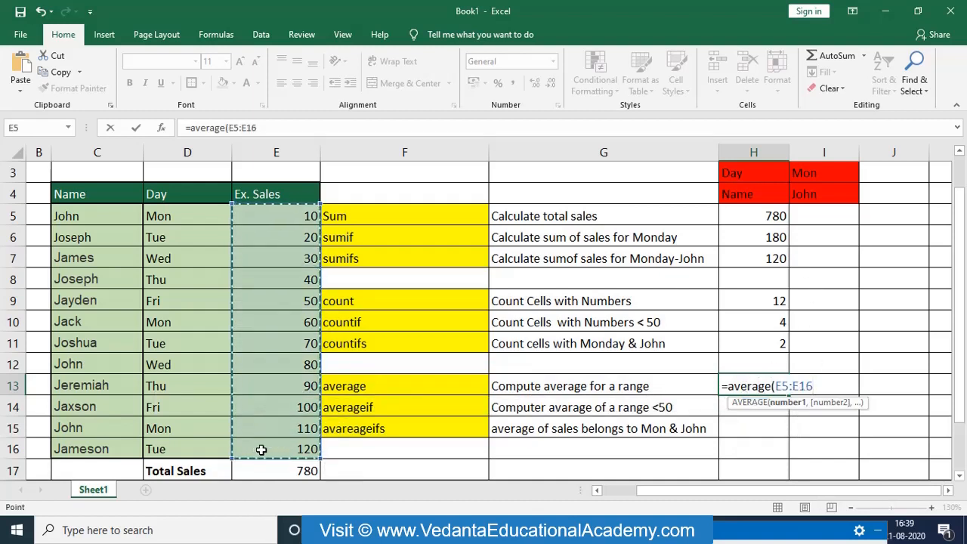
pyautogui.write(')')
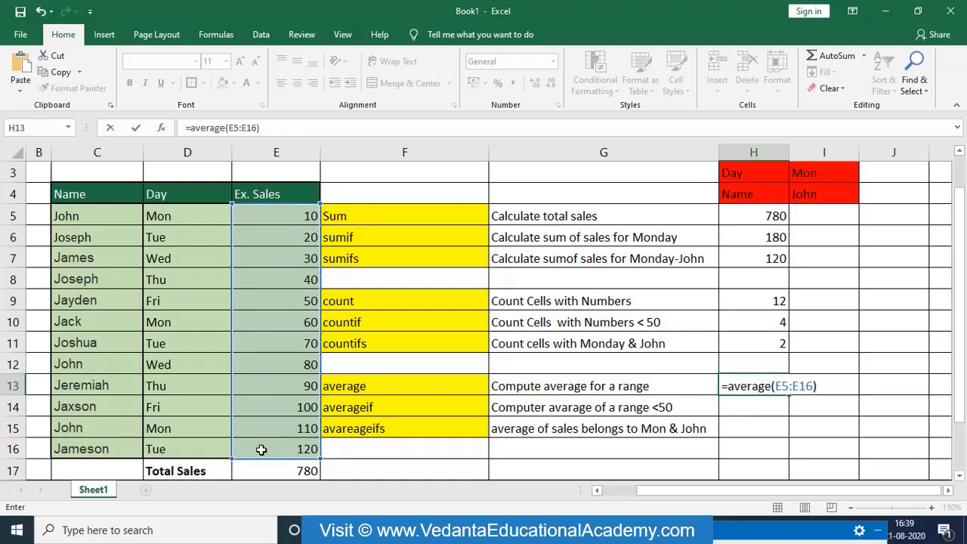
pyautogui.press('Return')
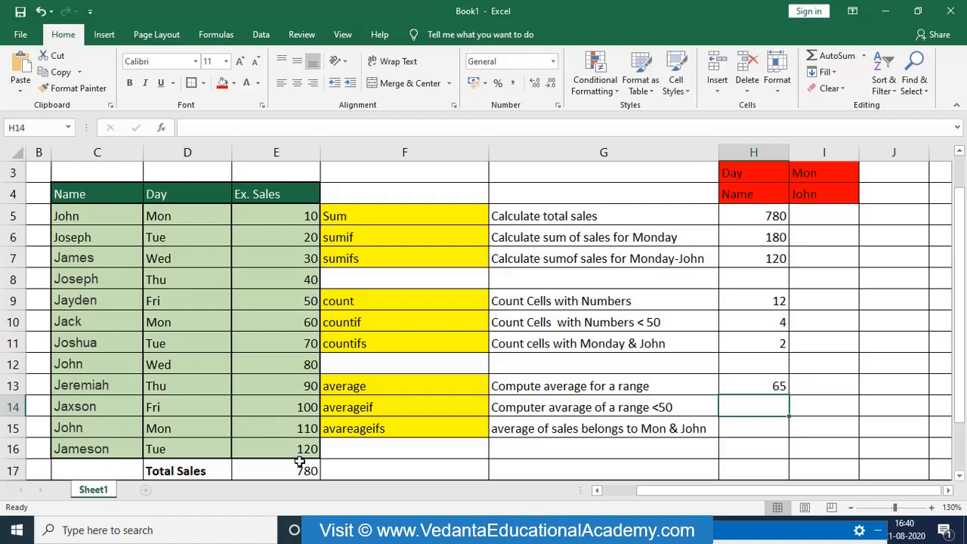
# - Select the Ex. Sales values and enter their total, 780, in I11
pyautogui.moveTo(296, 451); pyautogui.dragTo(277, 213)
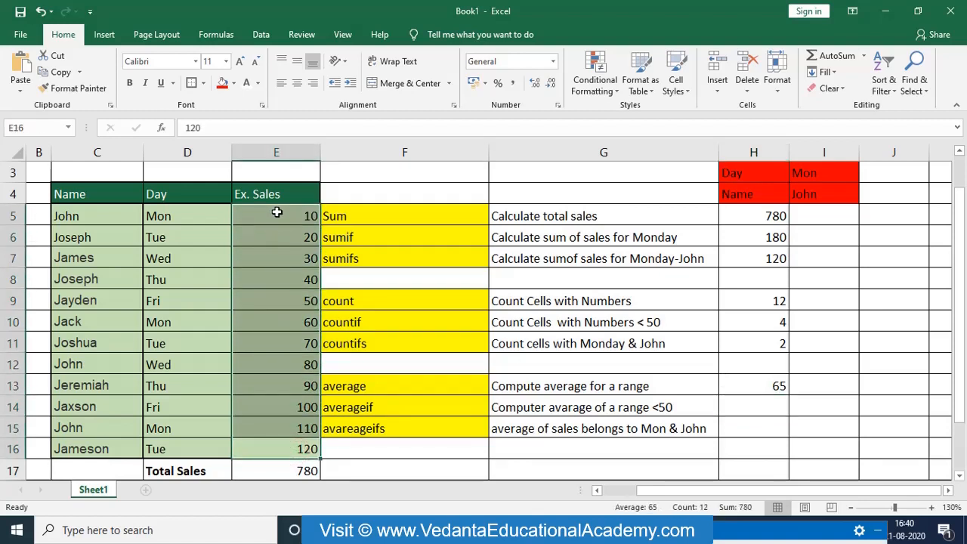
pyautogui.click(842, 345)
pyautogui.write('780')
pyautogui.press('Return')
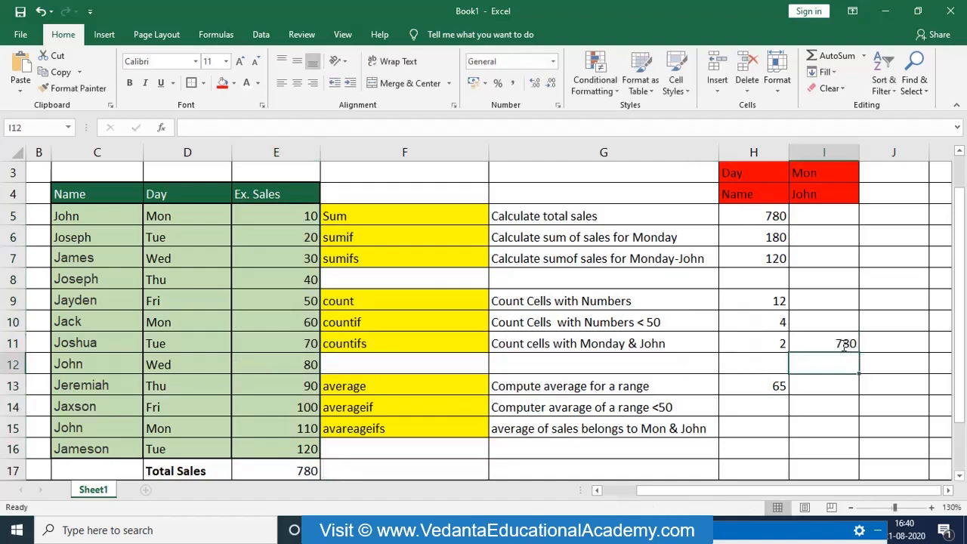
# - Step through the Ex. Sales values from E5 downward to count the entries
pyautogui.click(302, 220)
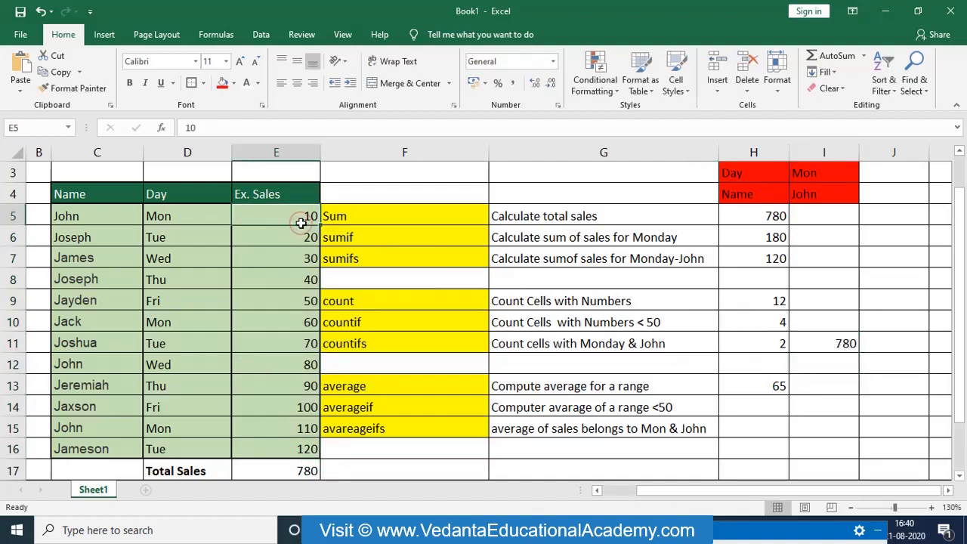
pyautogui.press('Down')
pyautogui.press('Down')
pyautogui.press('Down')
pyautogui.press('Down')
pyautogui.press('Down')
pyautogui.press('Down')
pyautogui.press('Down')
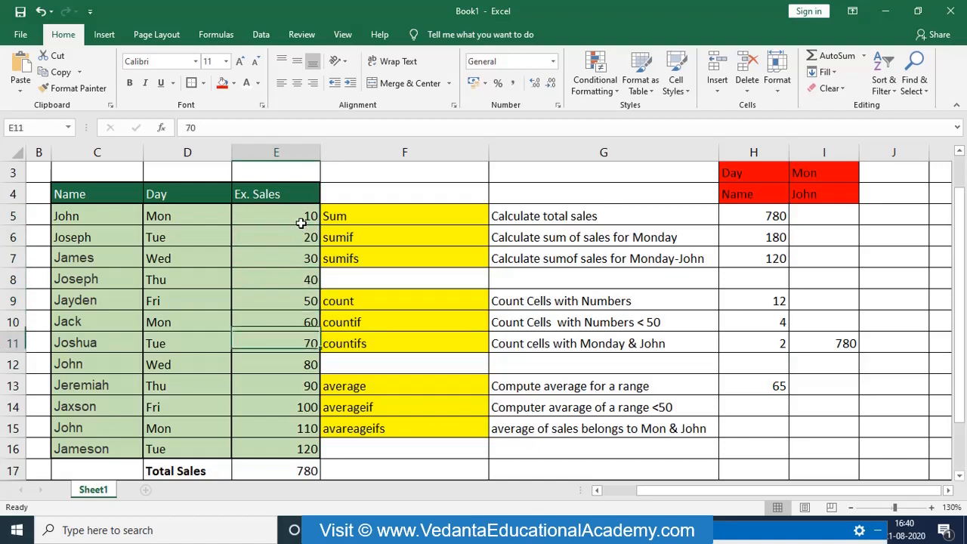
pyautogui.press('Down')
pyautogui.press('Down')
pyautogui.press('Down')
pyautogui.press('Down')
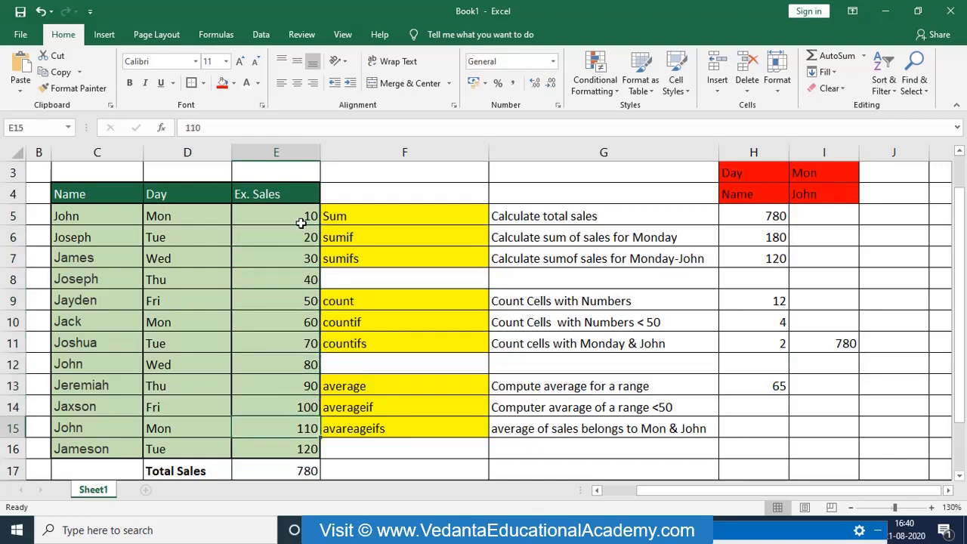
# - Enter =780/12 in I11 as a manual check of the average in H13
pyautogui.press('Up')
pyautogui.press('Right')
pyautogui.press('Right')
pyautogui.press('Right')
pyautogui.press('Right')
pyautogui.press('Right')
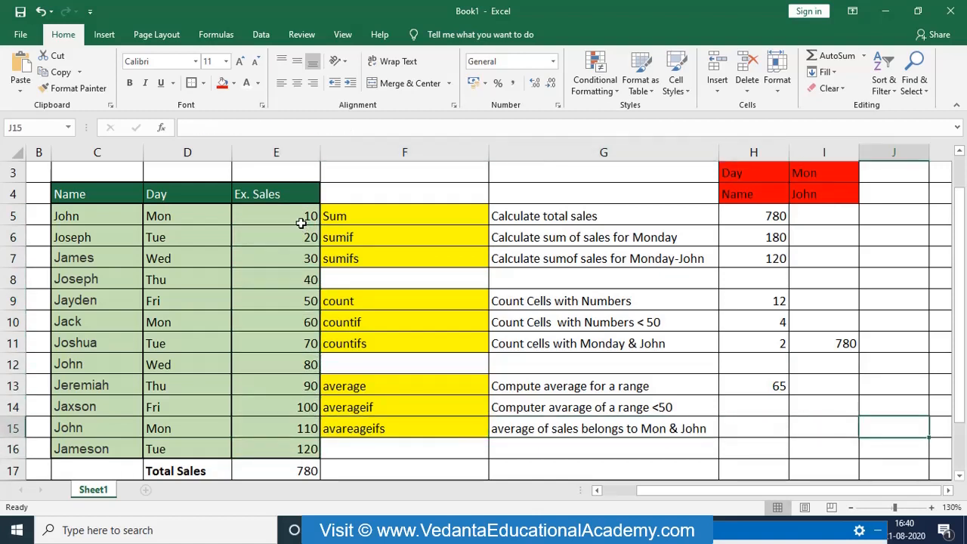
pyautogui.press('Up')
pyautogui.press('Up')
pyautogui.press('Up')
pyautogui.press('Up')
pyautogui.press('Left')
pyautogui.write('=780/12')
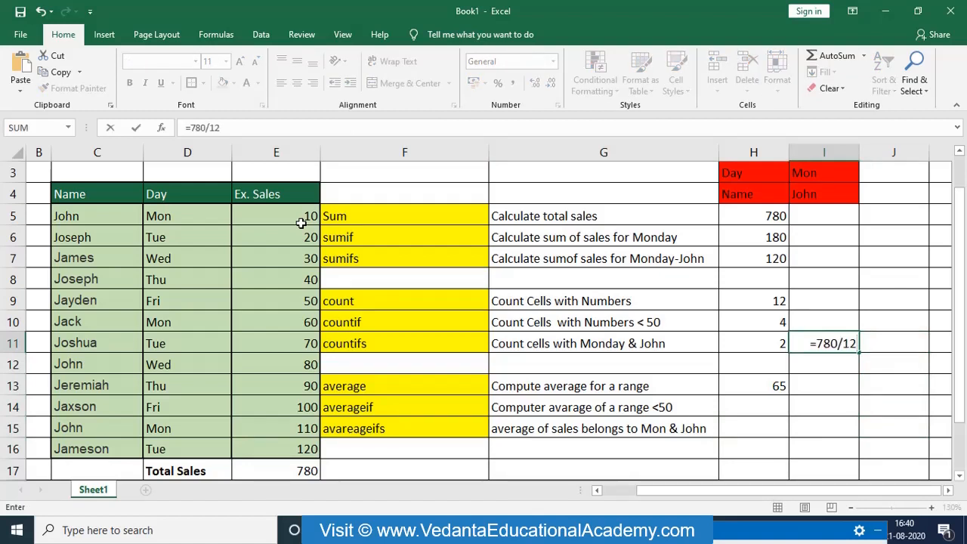
pyautogui.press('Return')
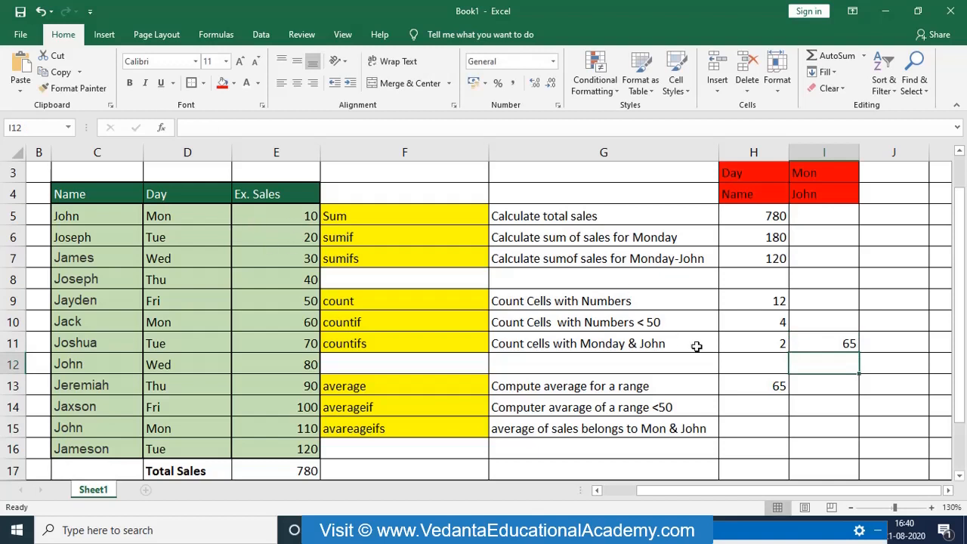
pyautogui.click(751, 386)
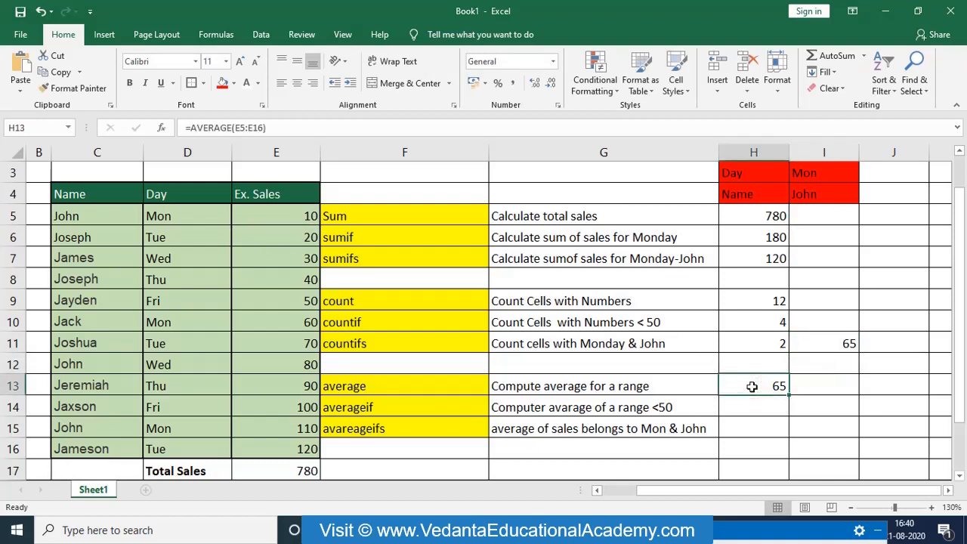
pyautogui.click(765, 408)
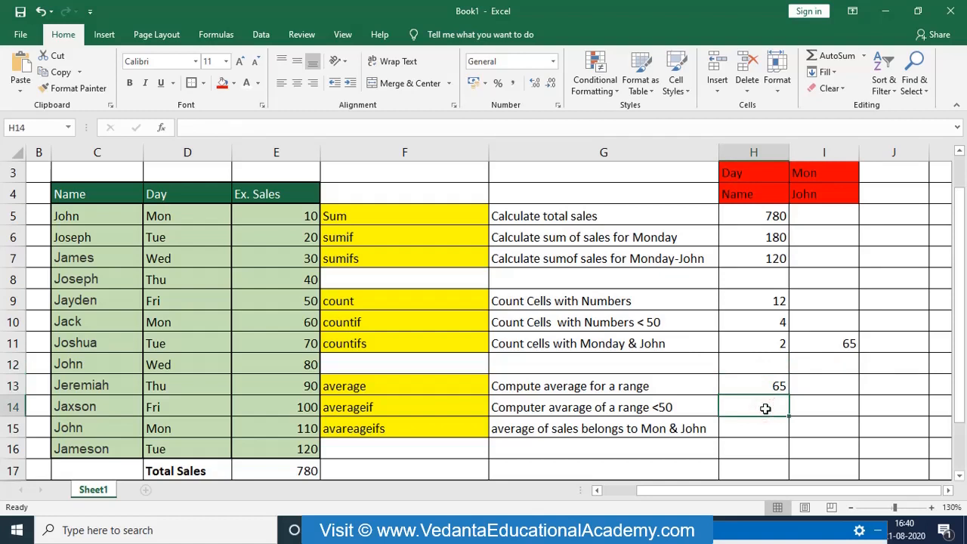
pyautogui.write('=')
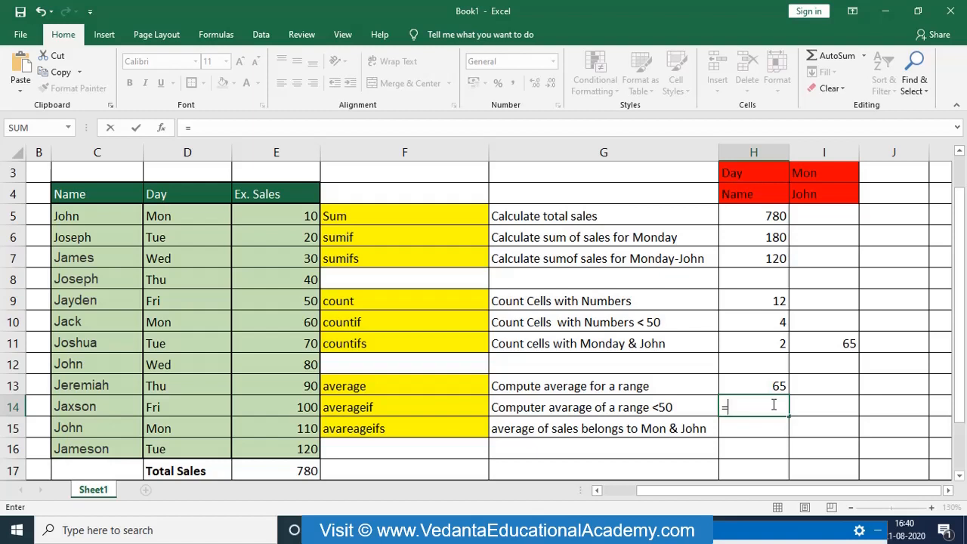
pyautogui.press('Escape')
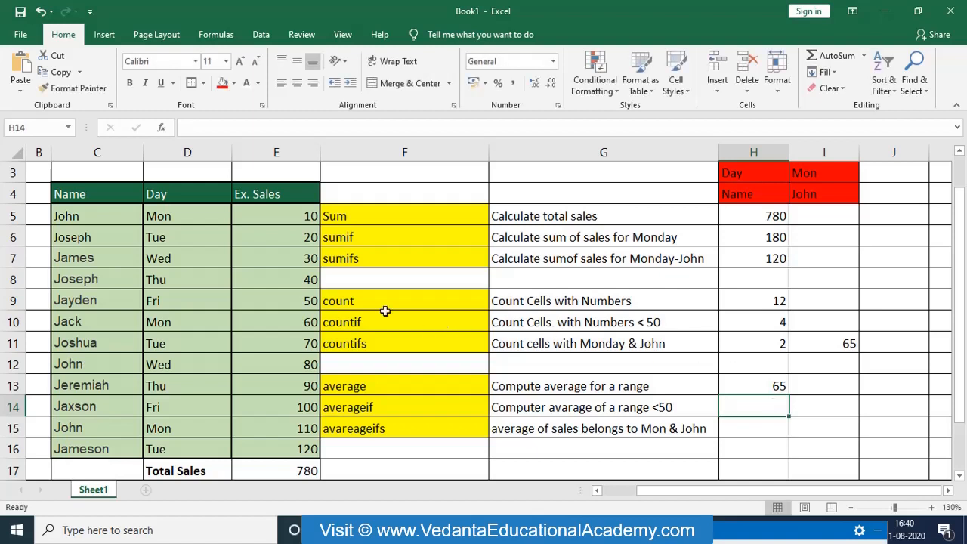
# - Go through the sales below 50 in E5:E8 and enter their manual average, =100/4, in I12
pyautogui.click(301, 280)
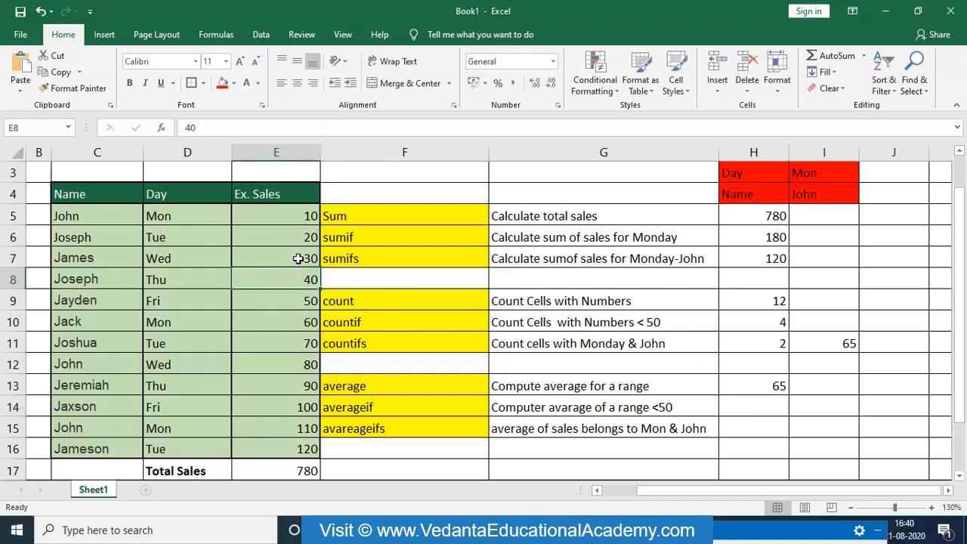
pyautogui.click(302, 258)
pyautogui.click(300, 236)
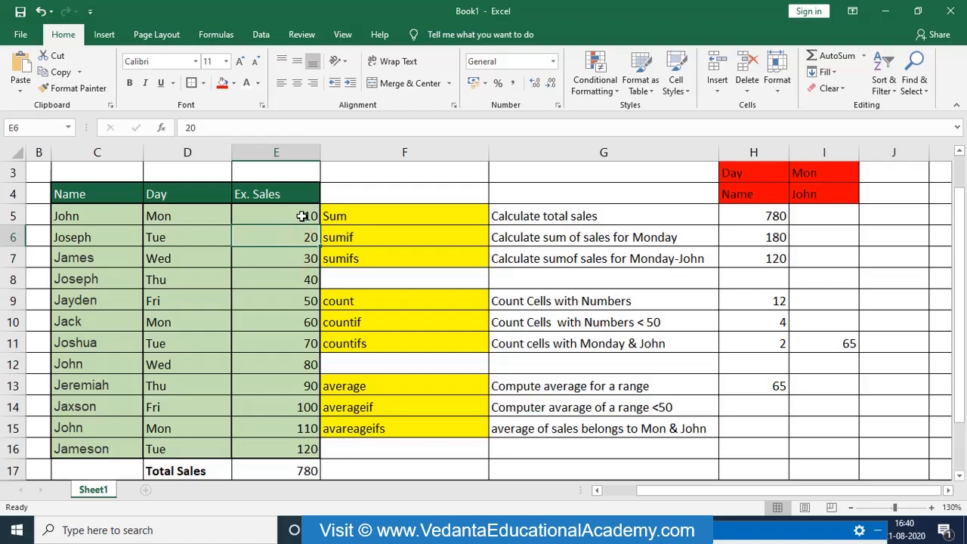
pyautogui.click(302, 216)
pyautogui.click(809, 367)
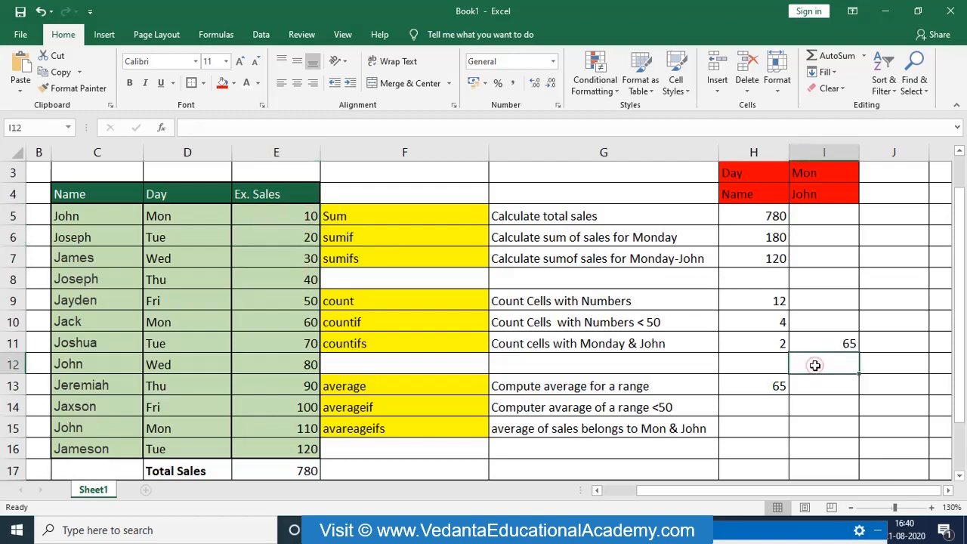
pyautogui.write('=')
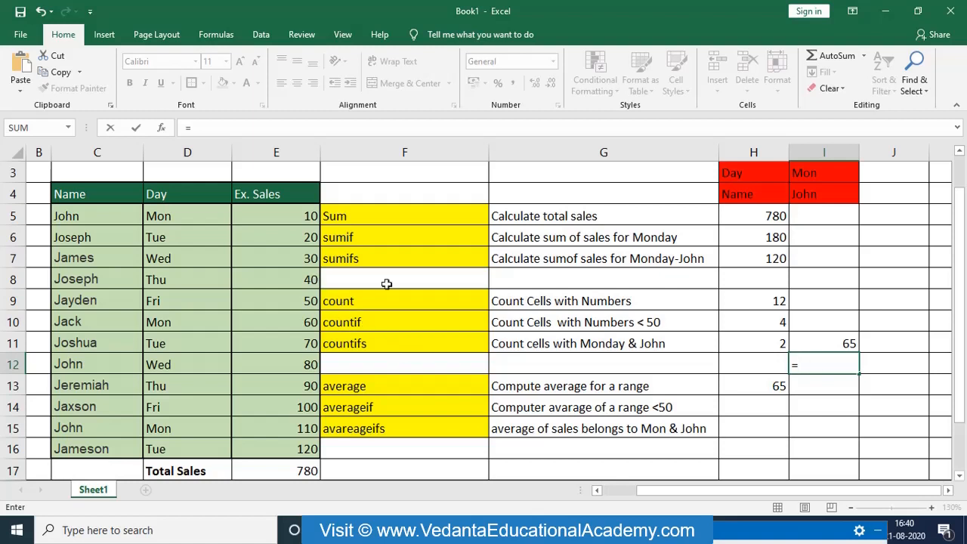
pyautogui.write('100/4')
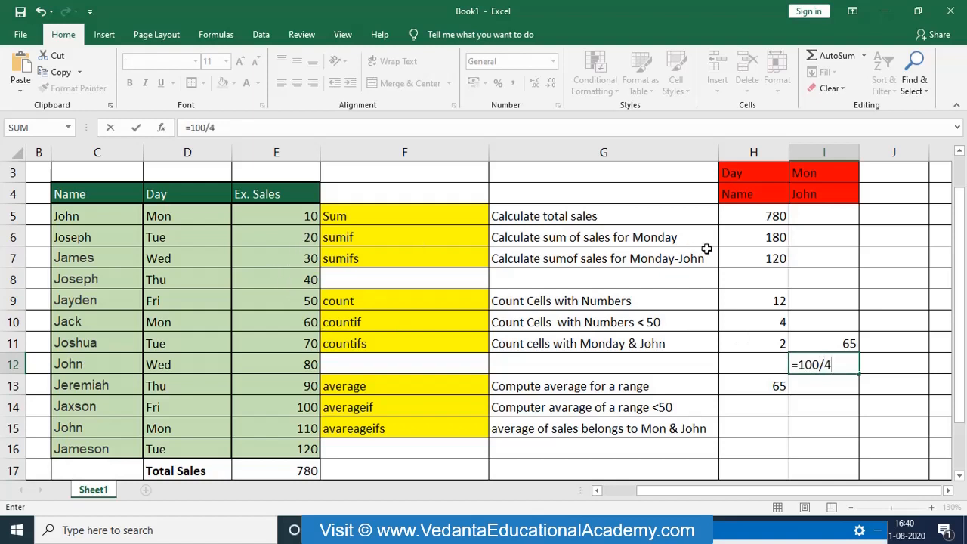
pyautogui.press('Return')
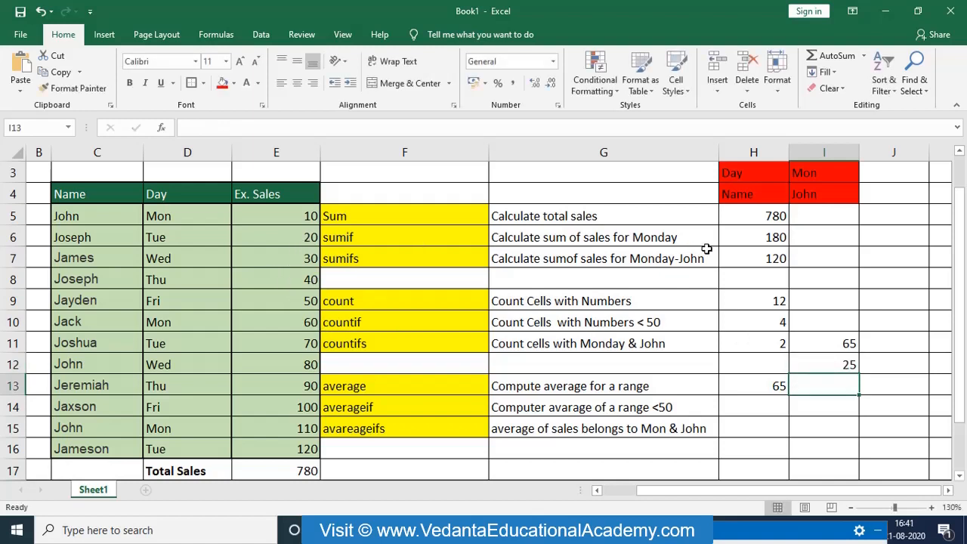
# - Average the Ex. Sales values below 50 in H14 with =AVERAGEIF(E5:E16,"<50")
pyautogui.click(768, 402)
pyautogui.write('=')
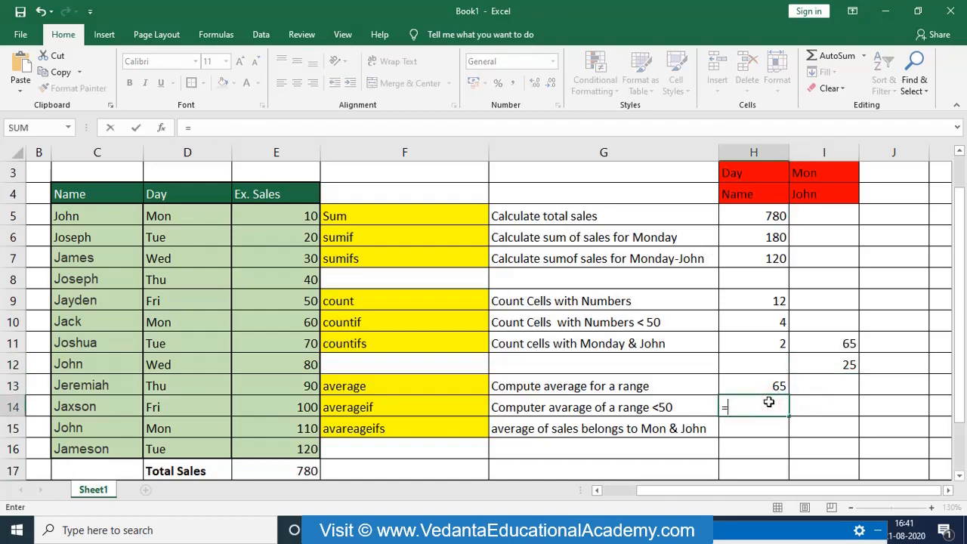
pyautogui.write('average')
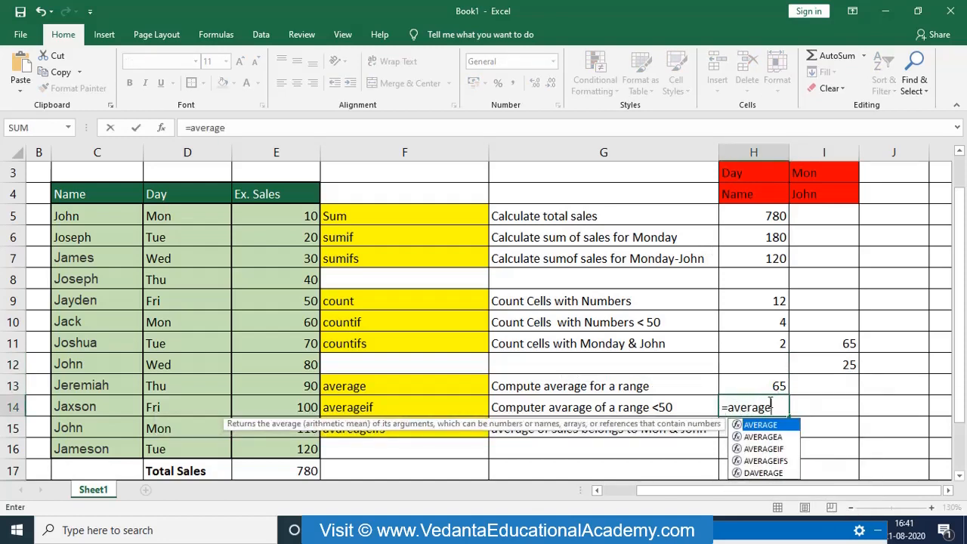
pyautogui.press('Down')
pyautogui.press('Down')
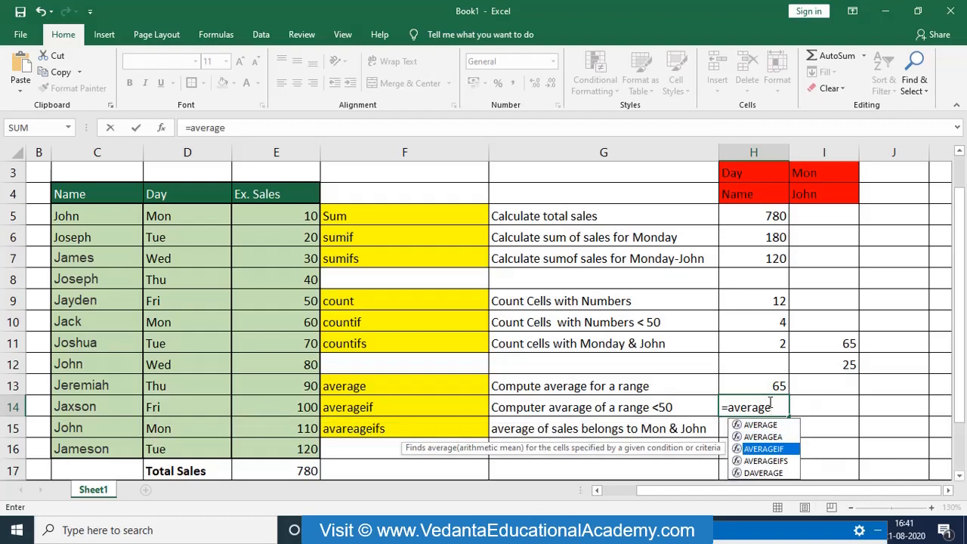
pyautogui.press('Tab')
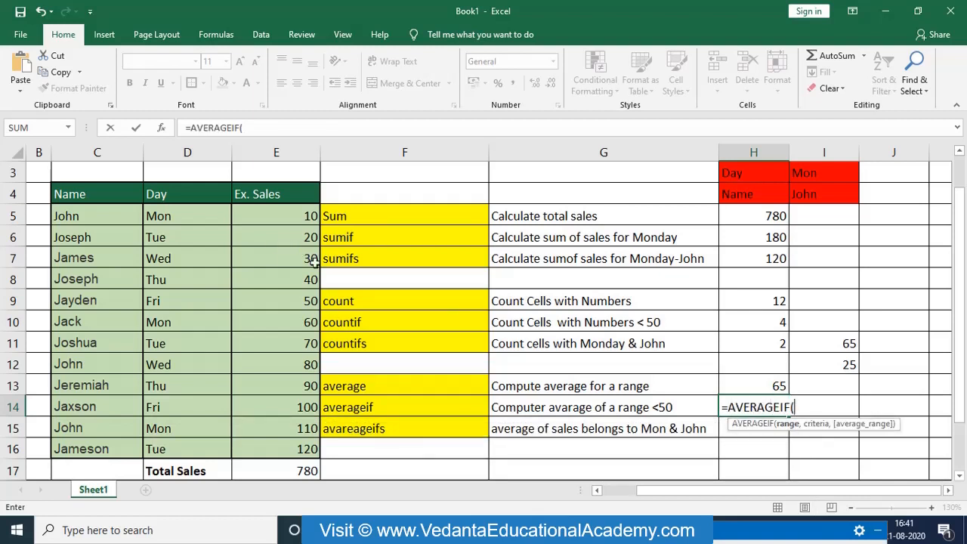
pyautogui.moveTo(292, 217); pyautogui.dragTo(301, 451)
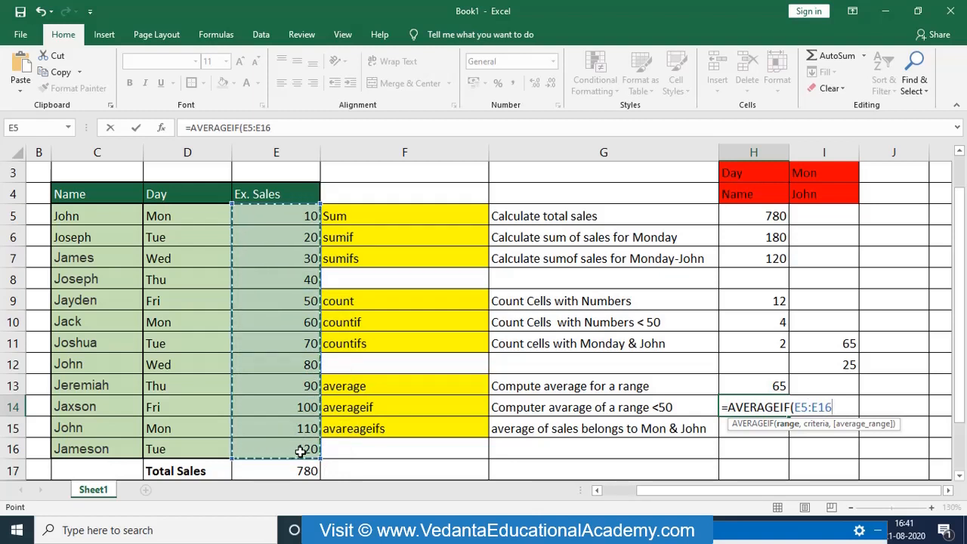
pyautogui.write(',"<50')
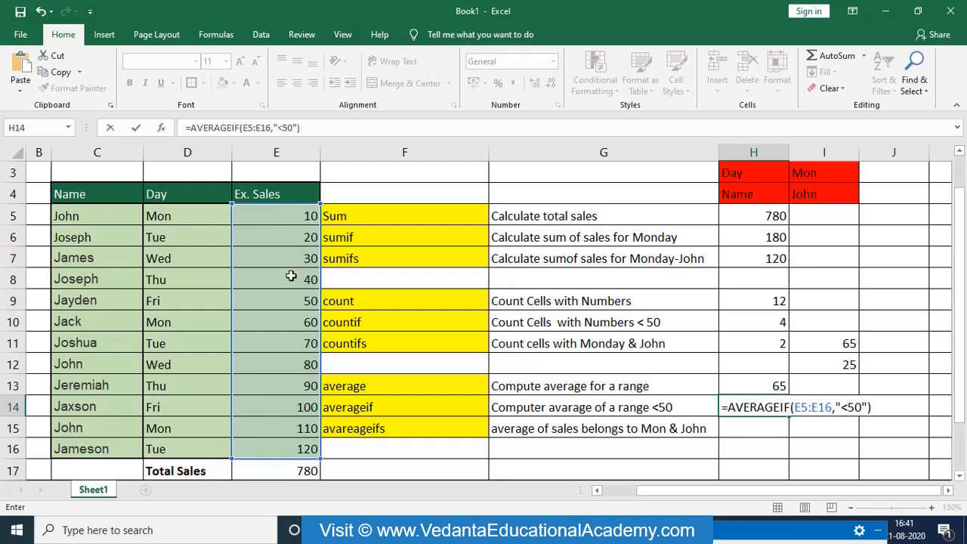
pyautogui.press('Return')
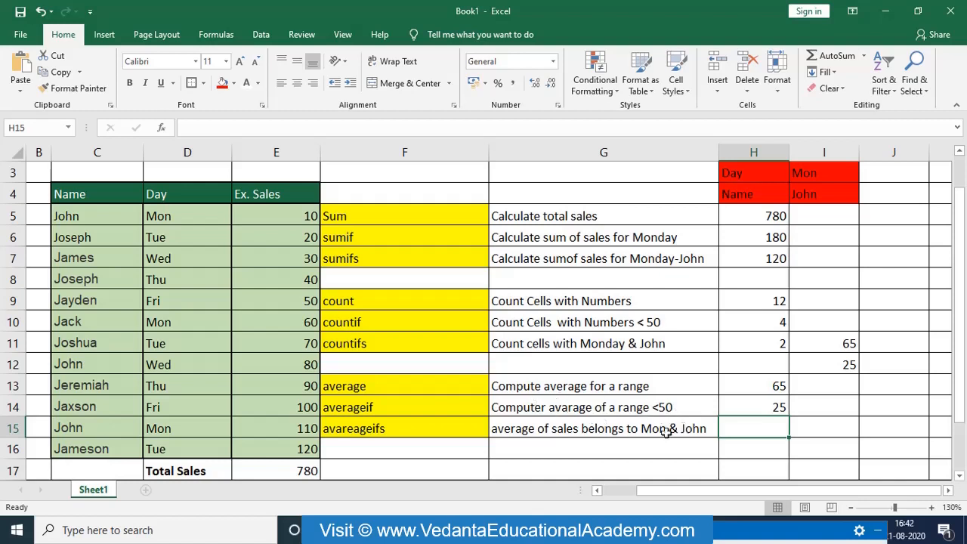
# - Begin an AVERAGEIFS formula in H15 with the Ex. Sales range E5:E16 as the average range
pyautogui.click(194, 217)
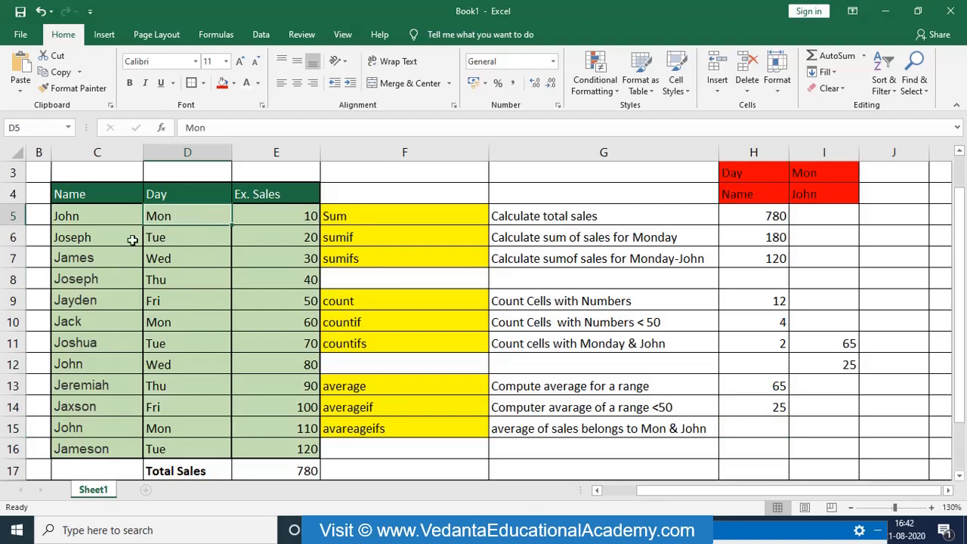
pyautogui.click(105, 216)
pyautogui.click(102, 215)
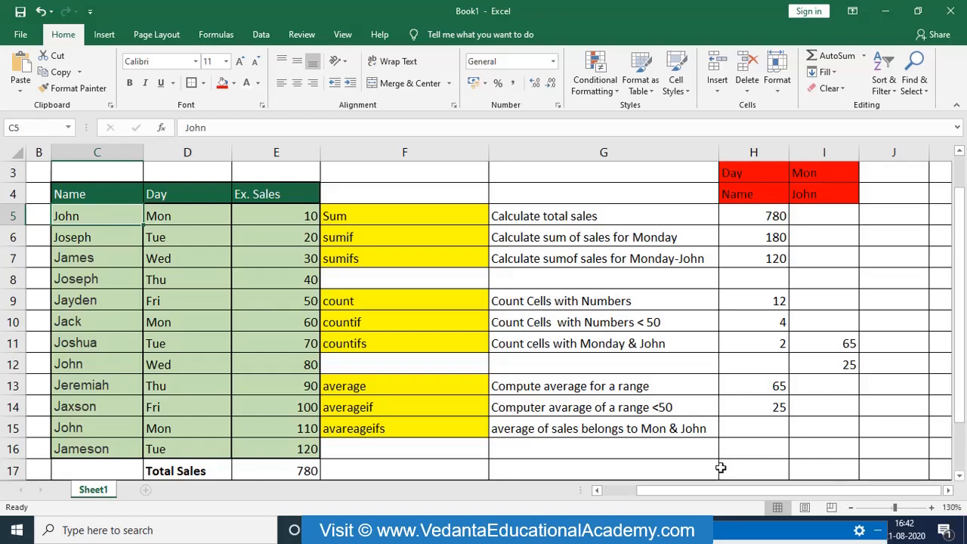
pyautogui.click(747, 431)
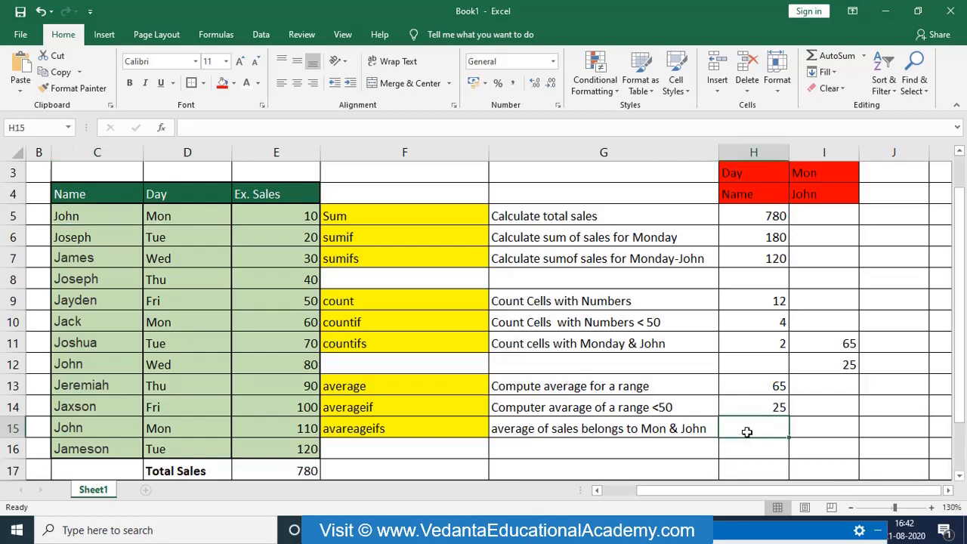
pyautogui.write('=average')
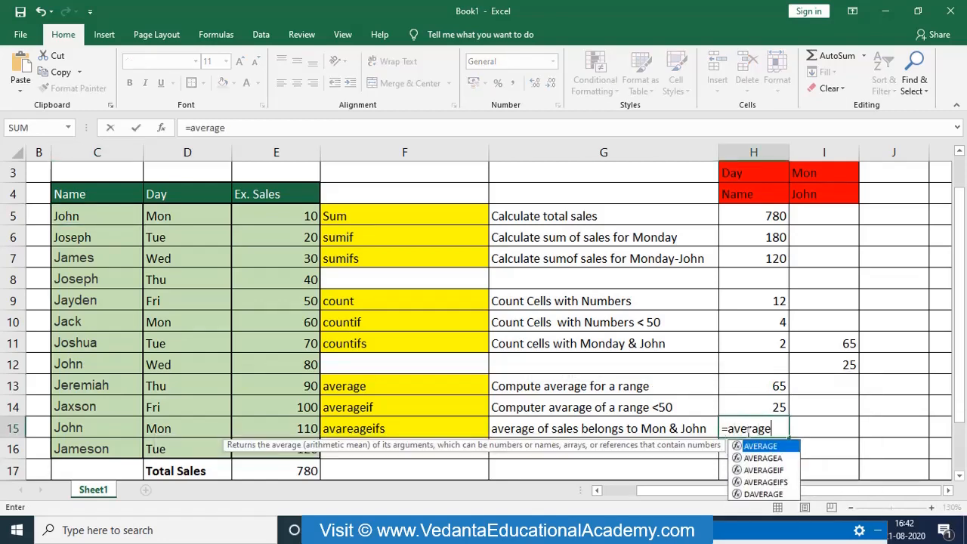
pyautogui.press('Down')
pyautogui.press('Down')
pyautogui.press('Down')
pyautogui.press('Tab')
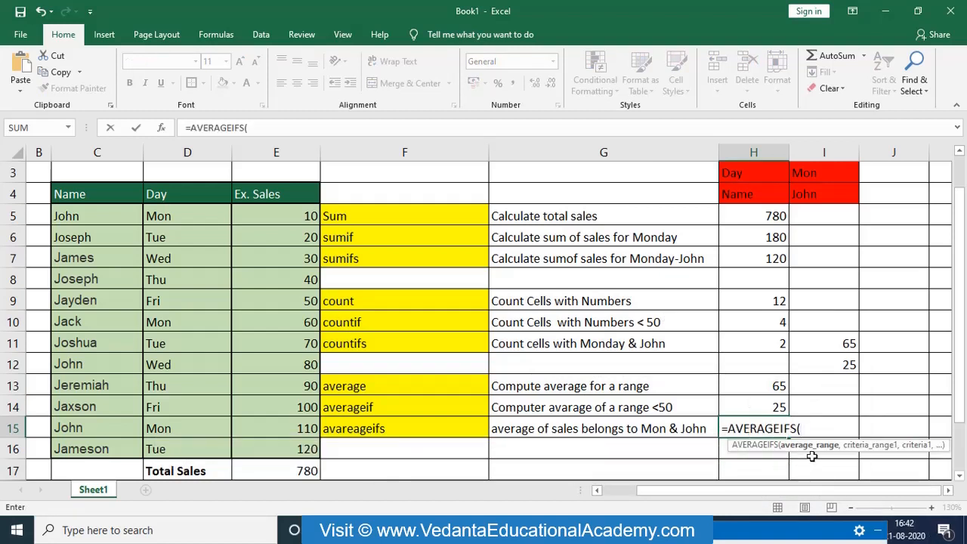
pyautogui.moveTo(270, 210); pyautogui.dragTo(293, 446)
pyautogui.write(',')
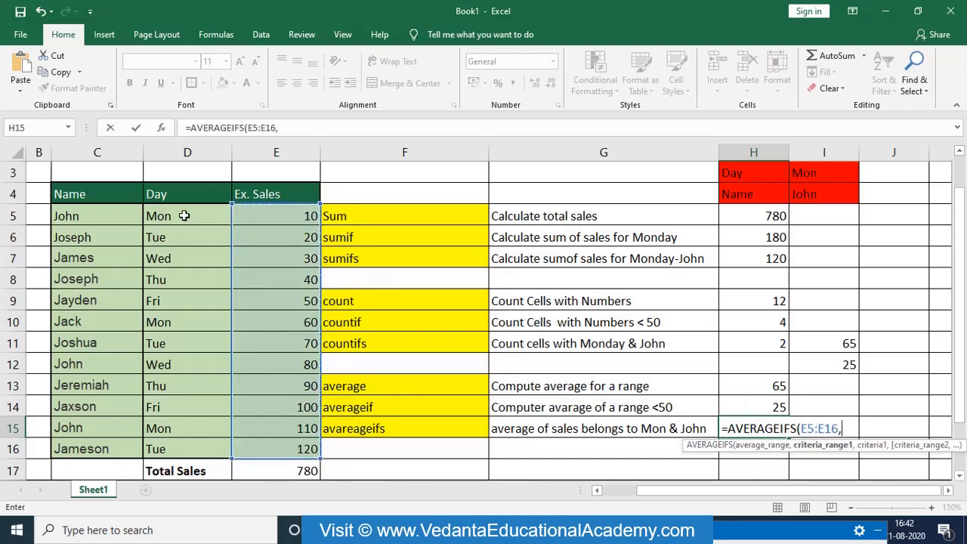
# - Add the Day condition to the H15 formula, using D5:D16 as criteria range and I3 as criterion
pyautogui.moveTo(190, 217); pyautogui.dragTo(209, 445)
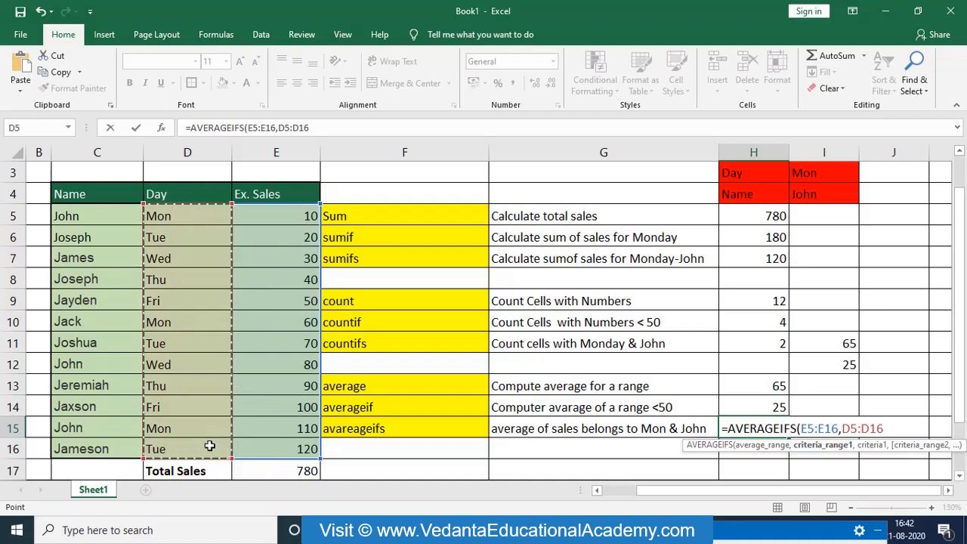
pyautogui.write(',')
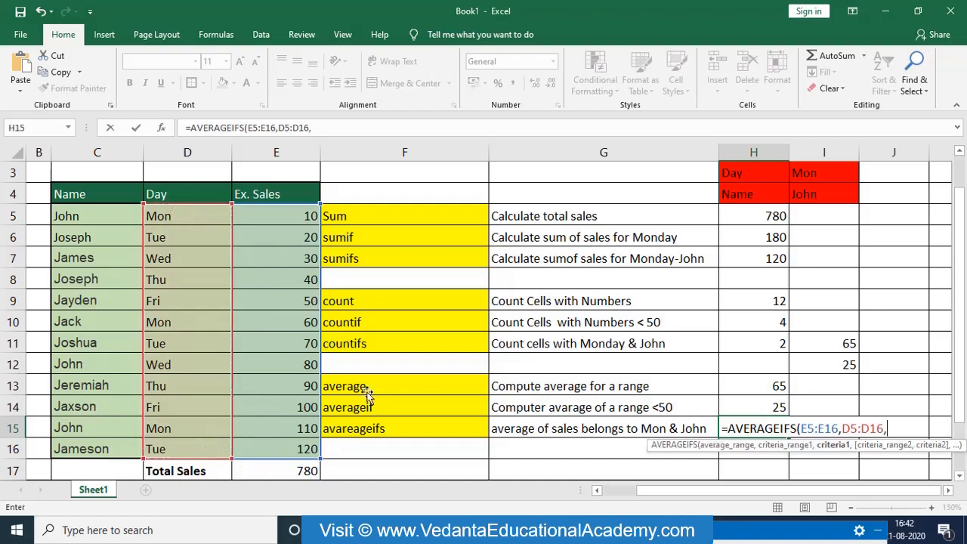
pyautogui.click(806, 174)
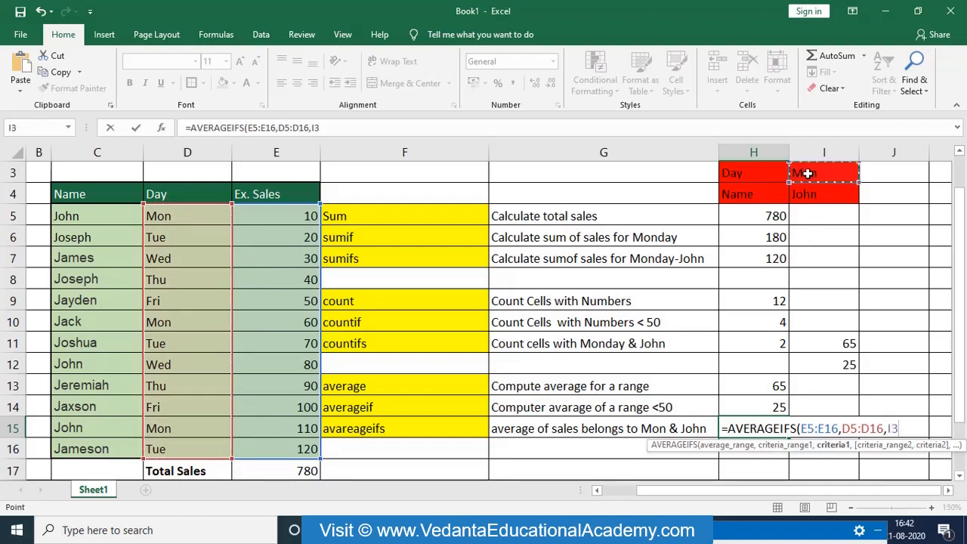
pyautogui.write(',')
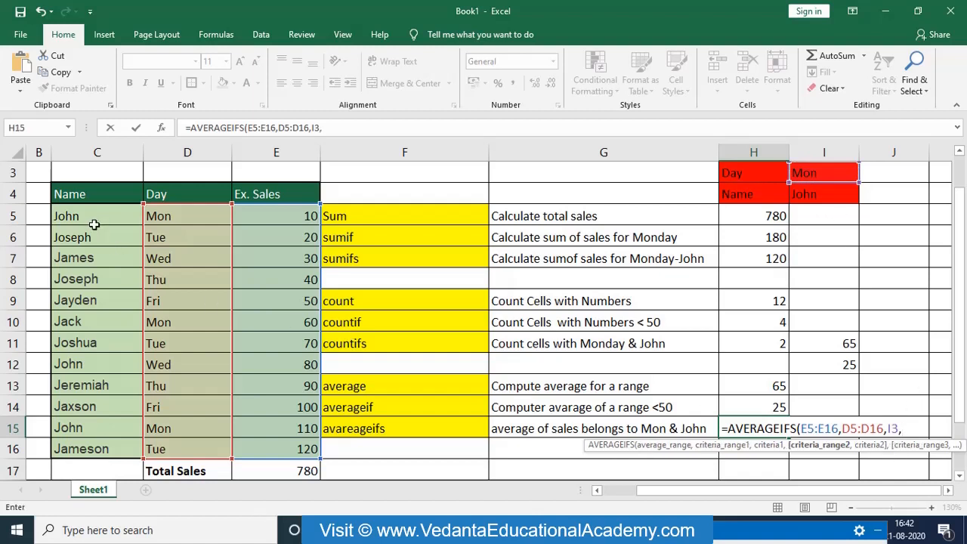
# - Complete the AVERAGEIFS formula in H15 with the Name condition, using C5:C16 as criteria range and I4 as criterion
pyautogui.moveTo(94, 224); pyautogui.dragTo(108, 443)
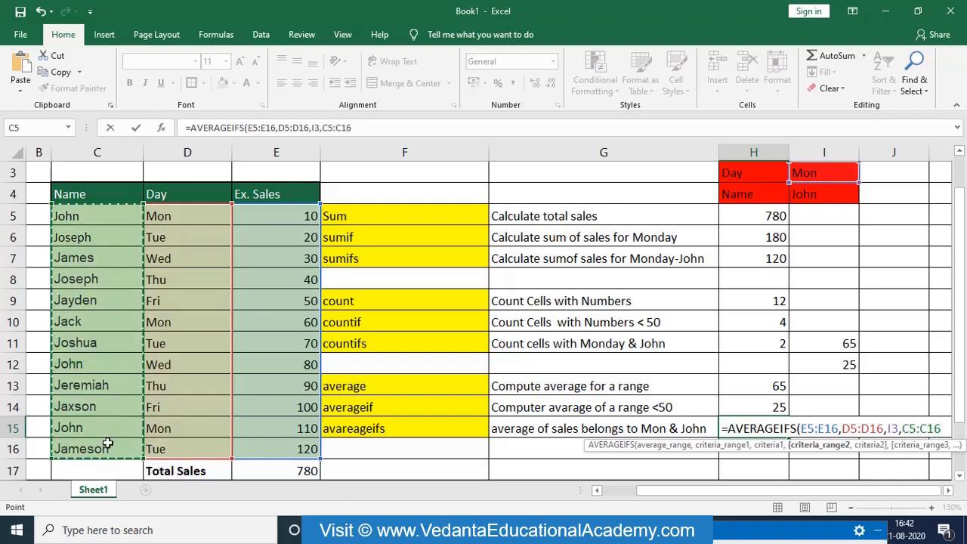
pyautogui.write(',')
pyautogui.click(803, 195)
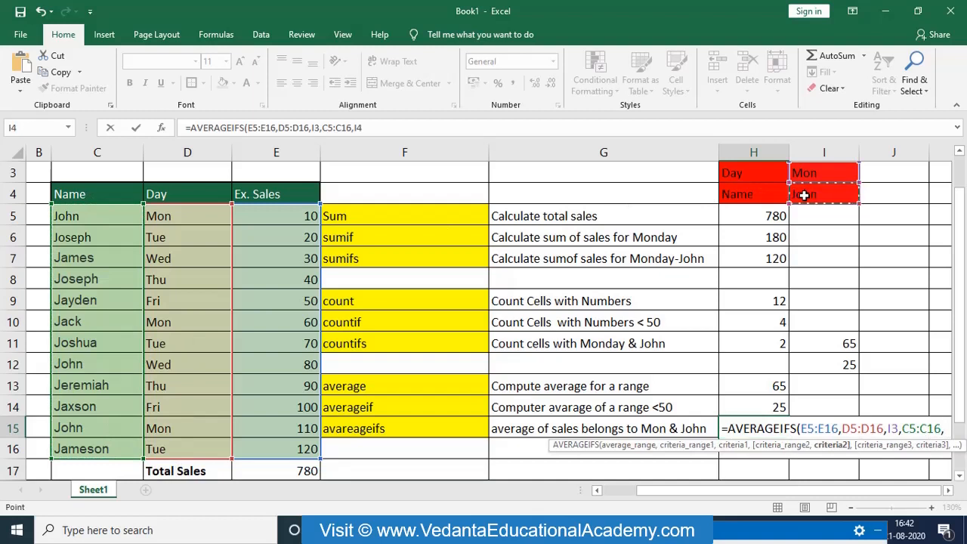
pyautogui.write(')')
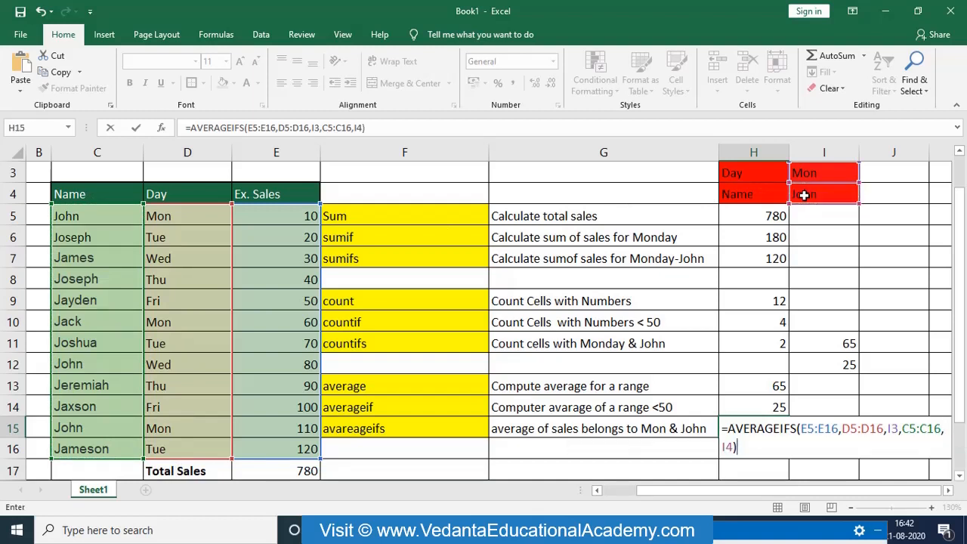
pyautogui.press('Return')
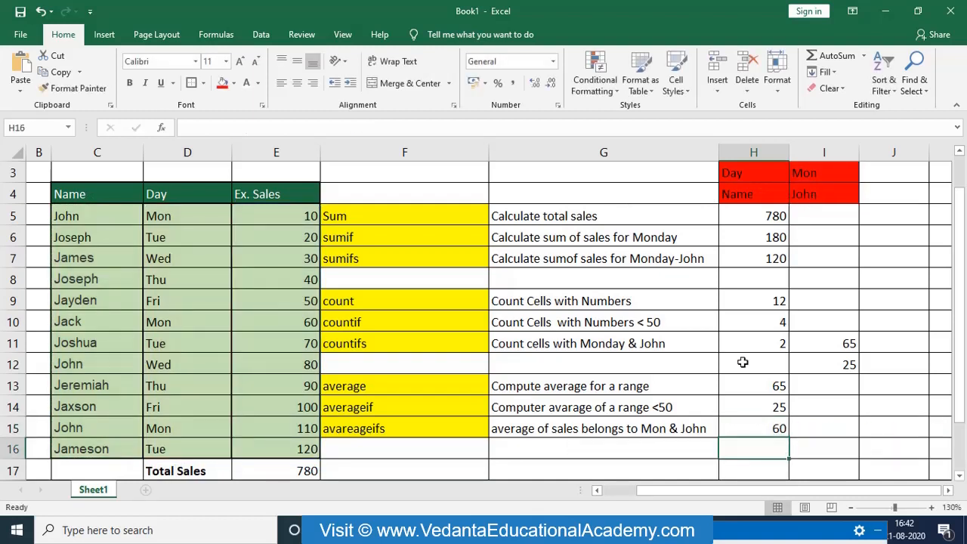
# - Examine the H15 average against the table's Monday rows, comparing the names, days and Ex. Sales in rows 5, 10 and 15
pyautogui.click(766, 429)
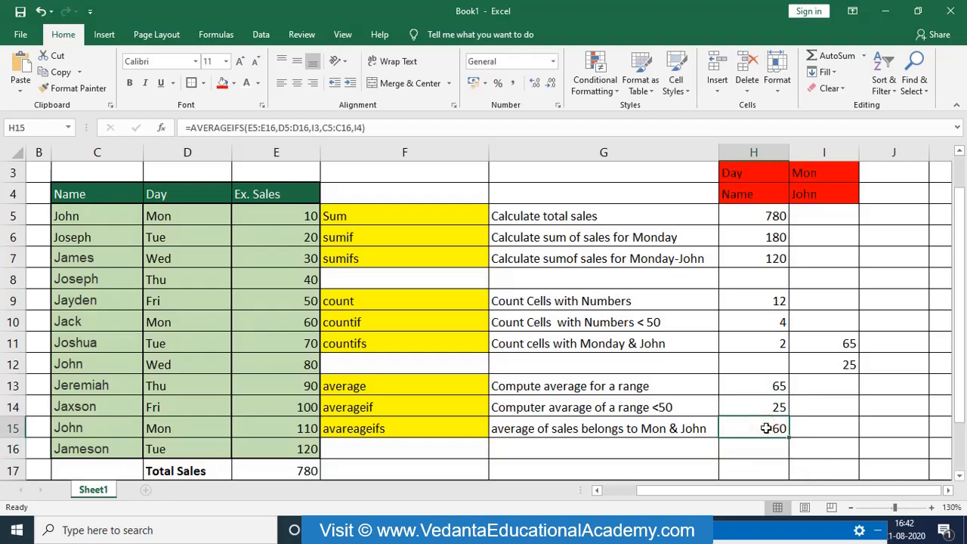
pyautogui.click(120, 217)
pyautogui.click(173, 217)
pyautogui.click(190, 325)
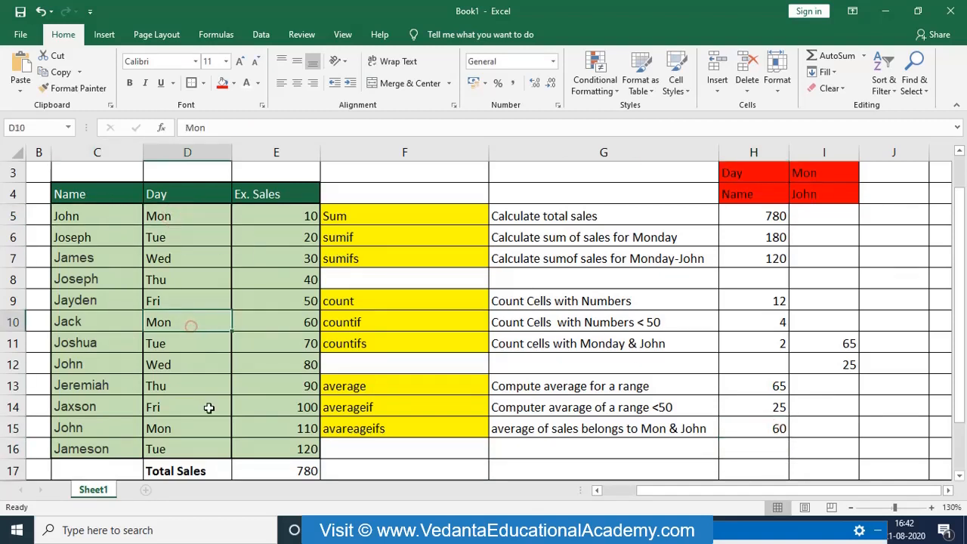
pyautogui.click(205, 427)
pyautogui.click(268, 430)
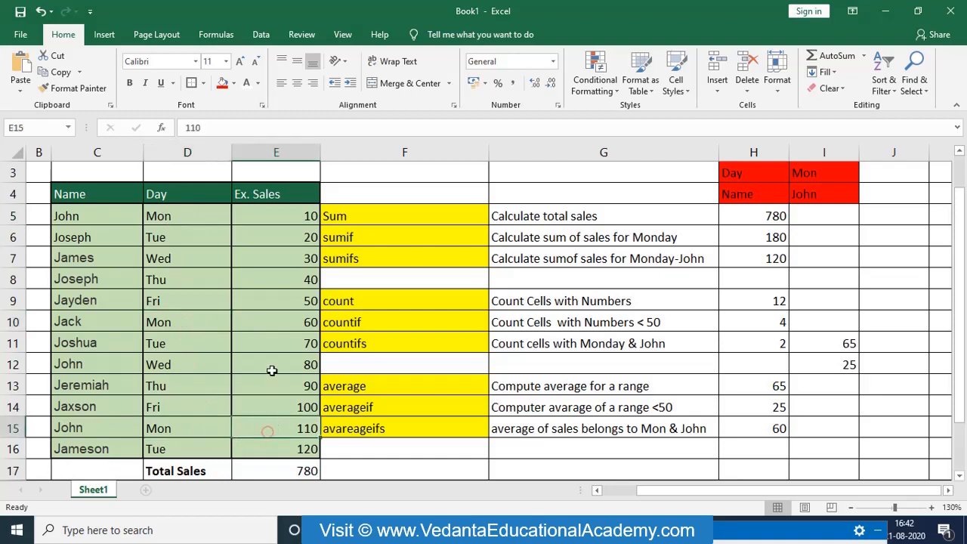
pyautogui.click(265, 325)
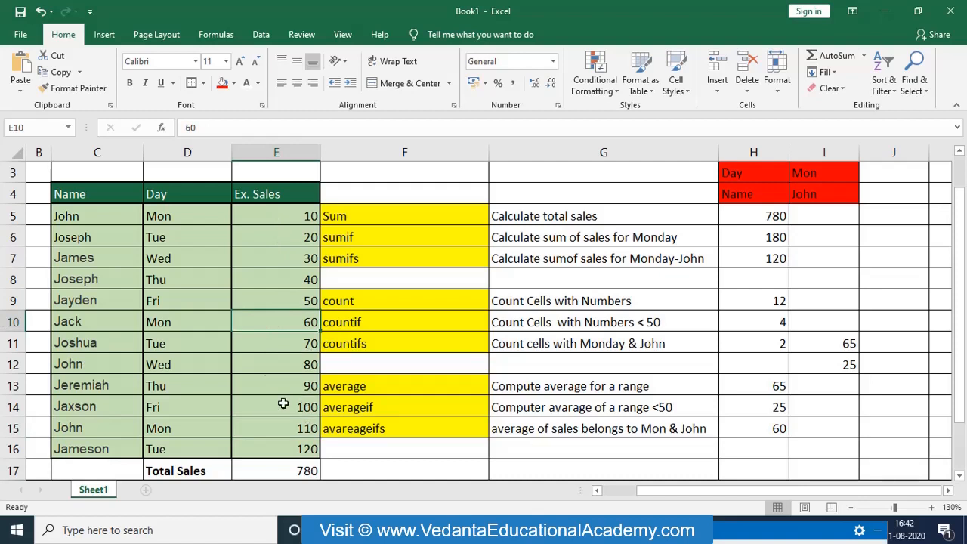
pyautogui.click(279, 217)
pyautogui.click(279, 218)
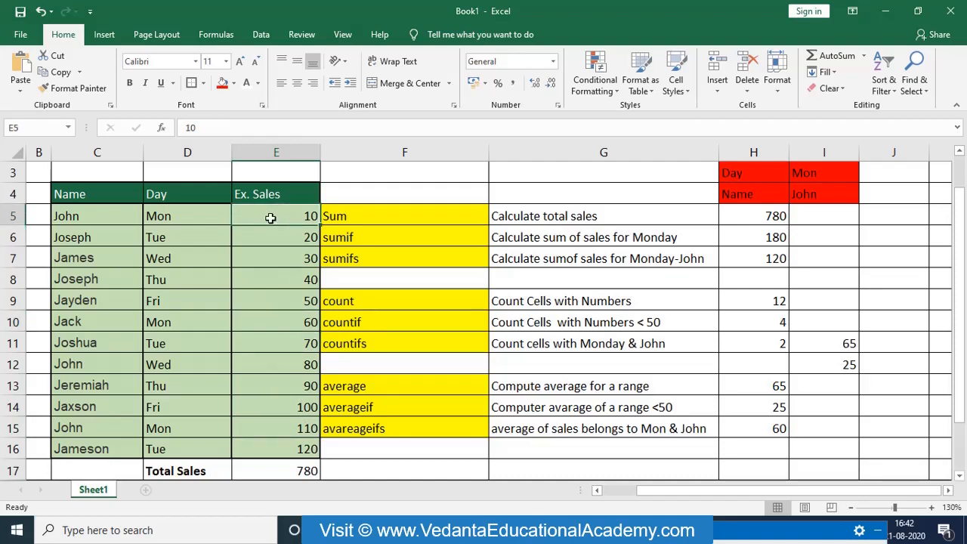
pyautogui.click(157, 215)
pyautogui.click(121, 210)
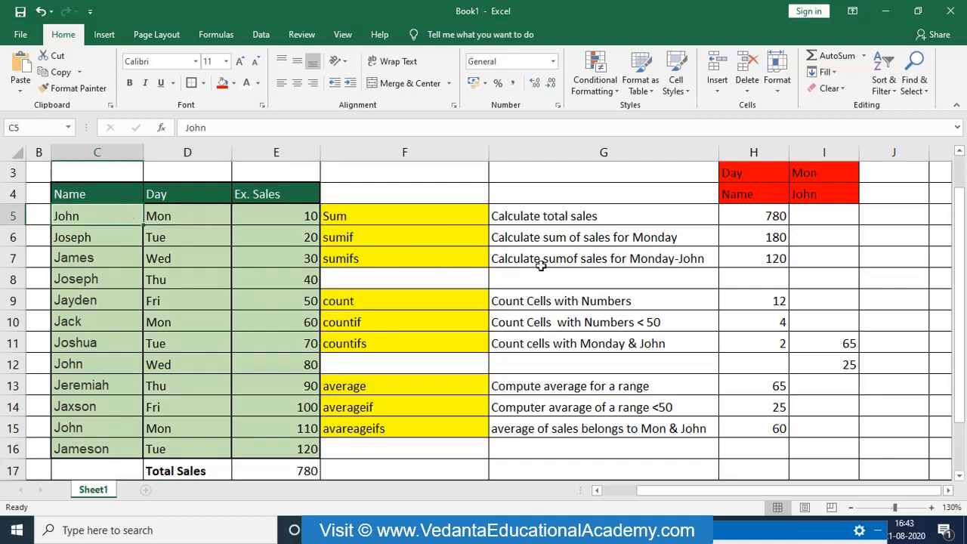
# - Check the SUMIFS result in H7 against the matching names, days and Ex. Sales in rows 5 and 15
pyautogui.click(749, 259)
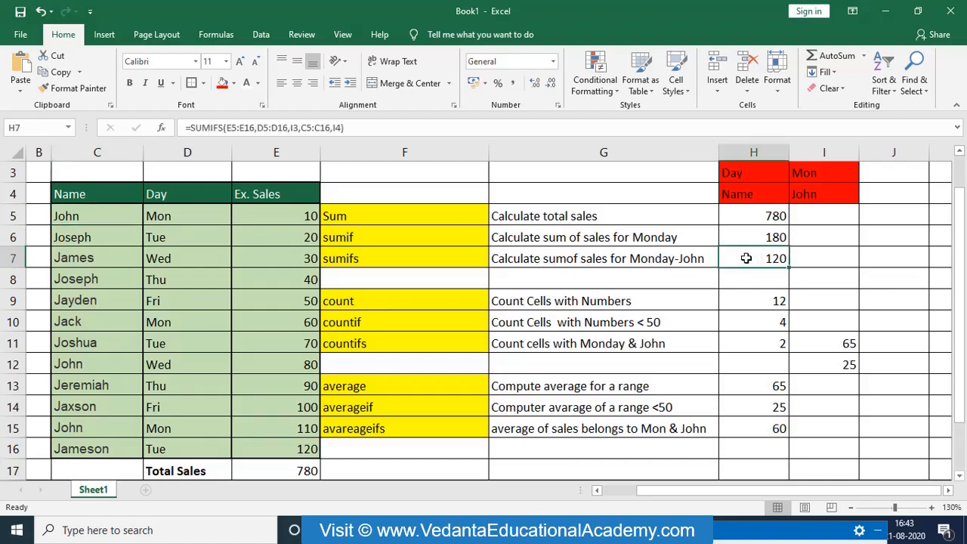
pyautogui.click(182, 217)
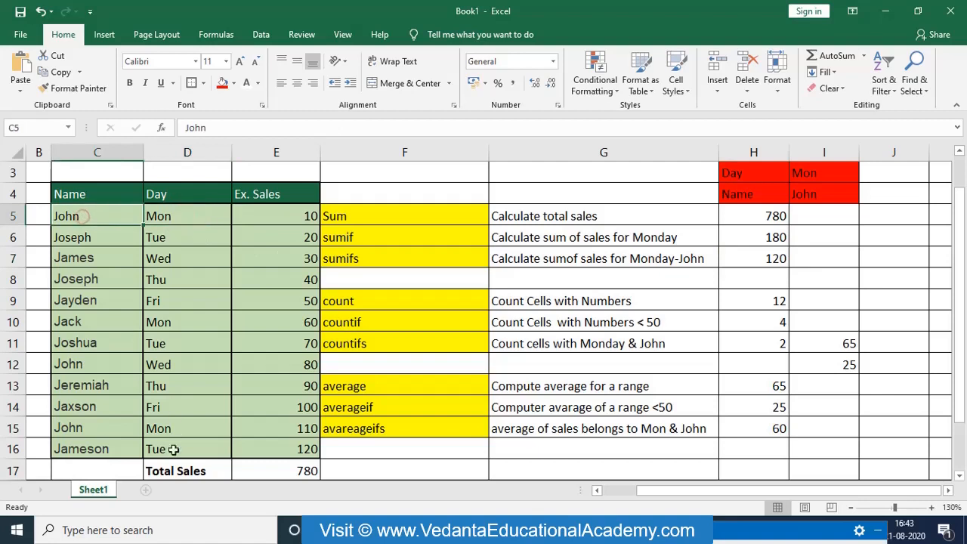
pyautogui.click(198, 429)
pyautogui.click(83, 428)
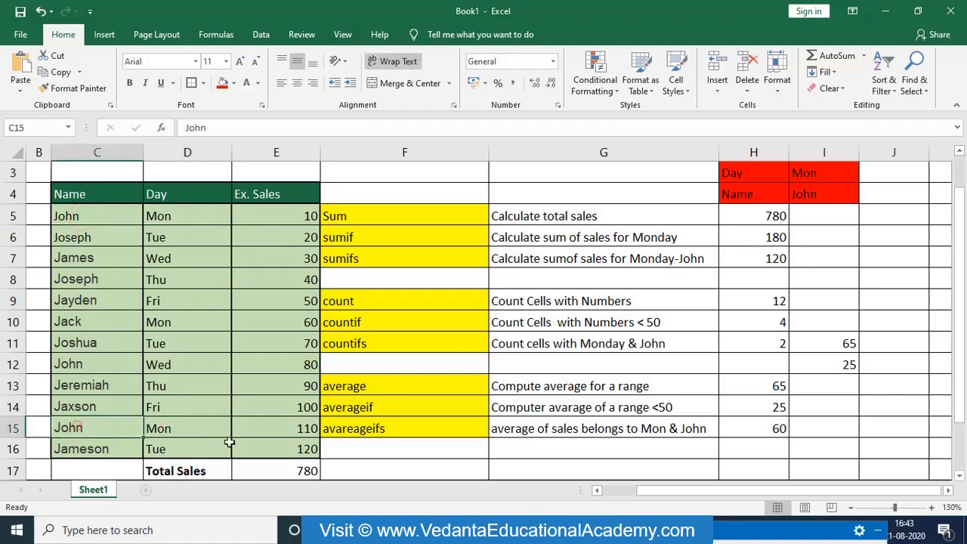
pyautogui.click(271, 428)
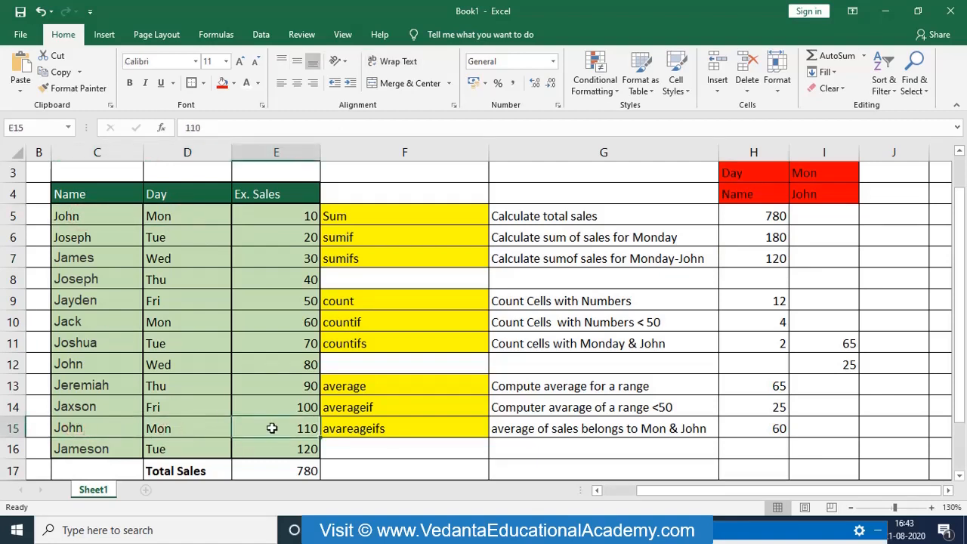
pyautogui.click(280, 216)
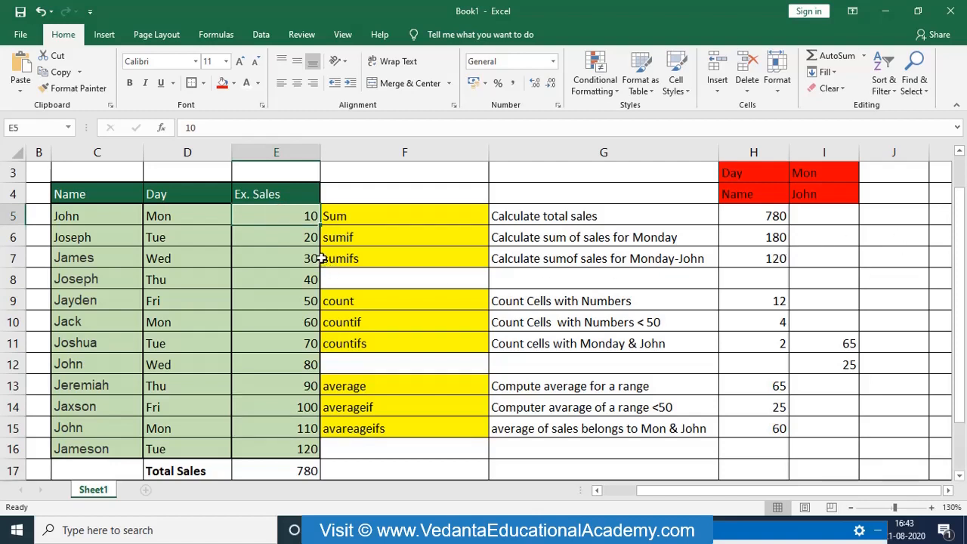
pyautogui.click(290, 216)
pyautogui.click(280, 428)
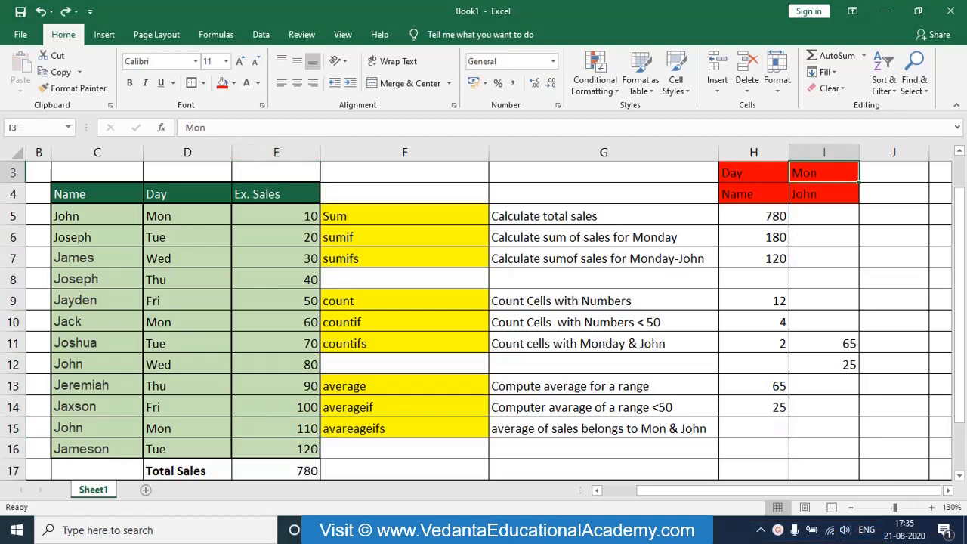
# - Review the Day and Name criteria in I3 and I4, and go through the Tuesday rows 6, 11 and 16 with their sales
pyautogui.click(825, 194)
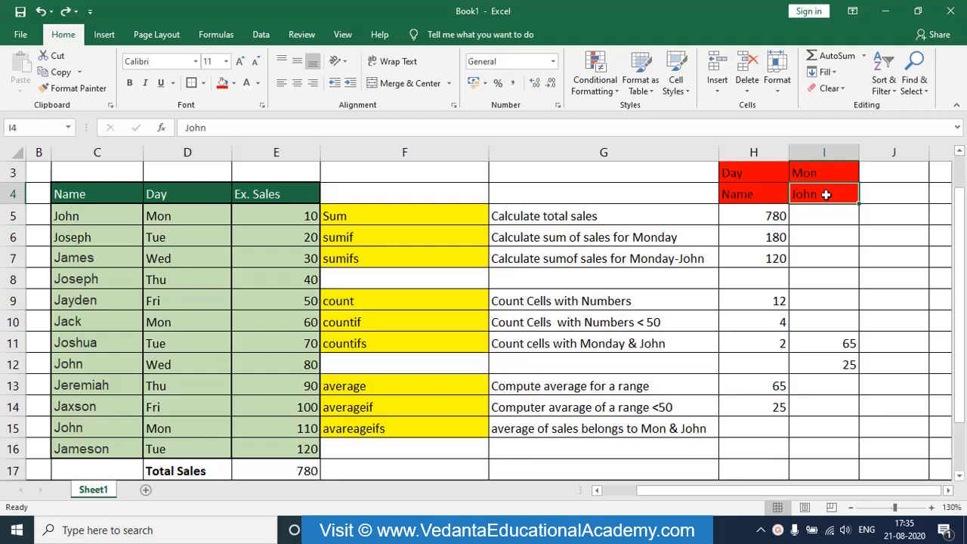
pyautogui.click(831, 172)
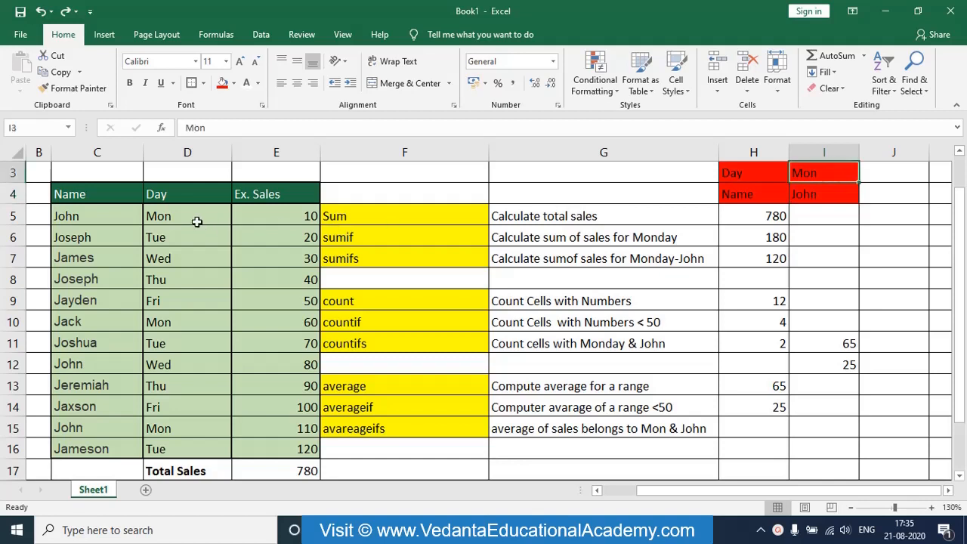
pyautogui.click(814, 195)
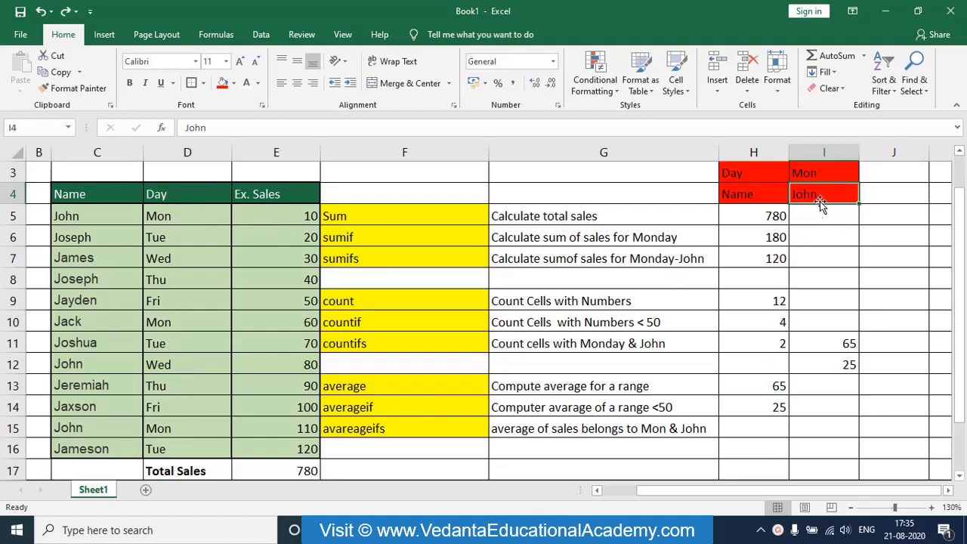
pyautogui.click(828, 175)
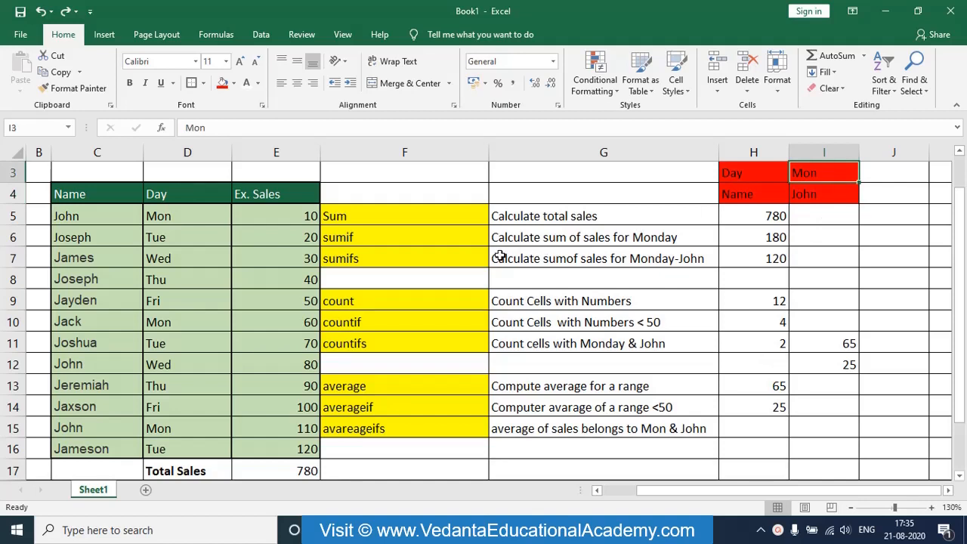
pyautogui.click(185, 239)
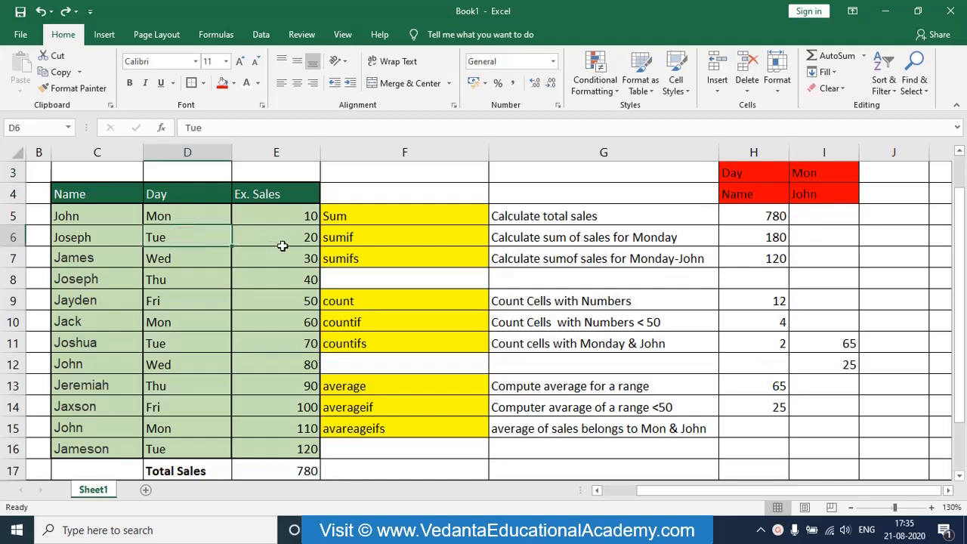
pyautogui.click(196, 340)
pyautogui.click(258, 348)
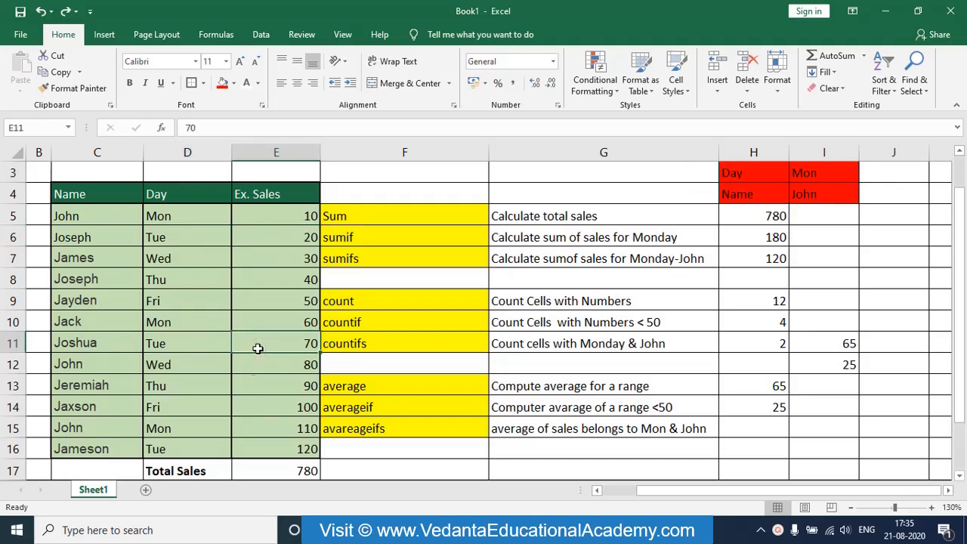
pyautogui.click(192, 450)
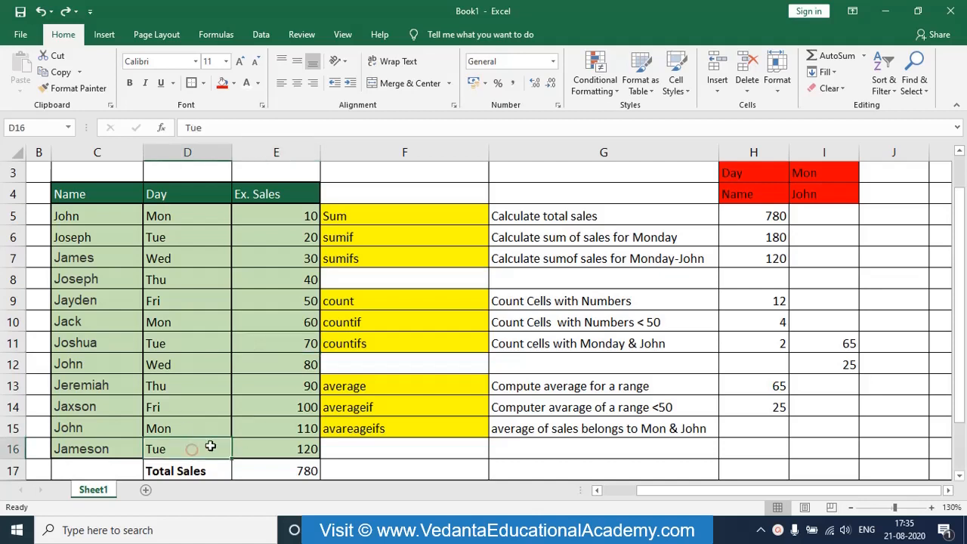
pyautogui.click(246, 447)
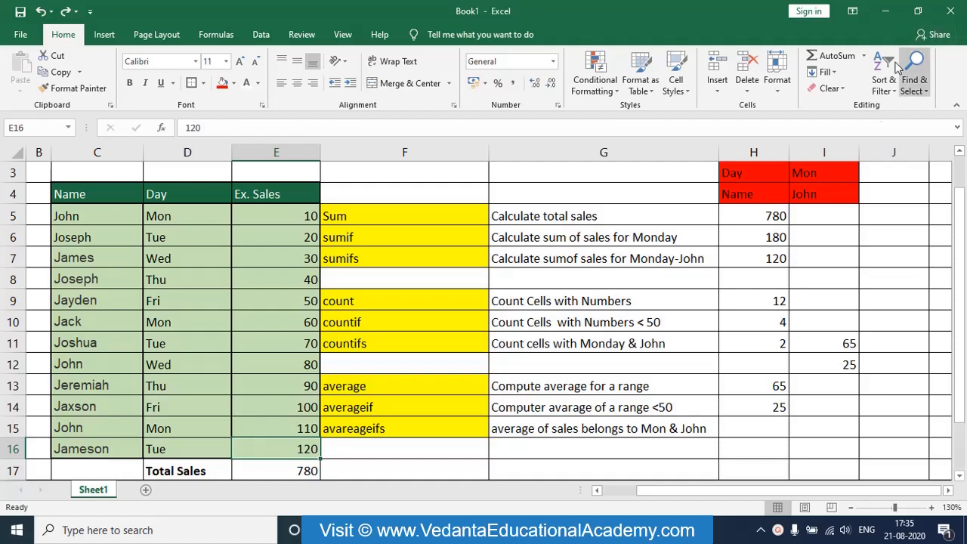
# - Set the Day criterion in I3 to Tue and inspect the SUMIF formula in H6
pyautogui.click(822, 173)
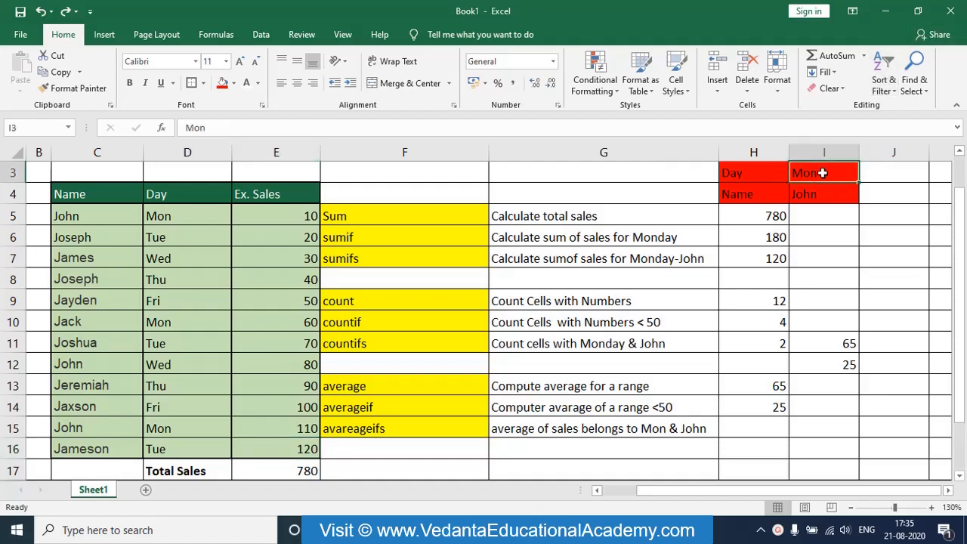
pyautogui.write('Tue')
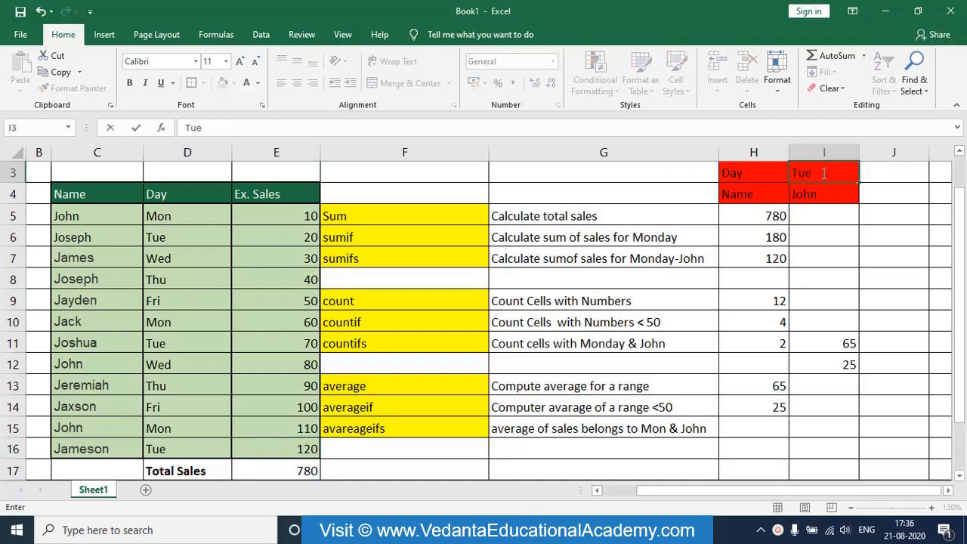
pyautogui.press('Return')
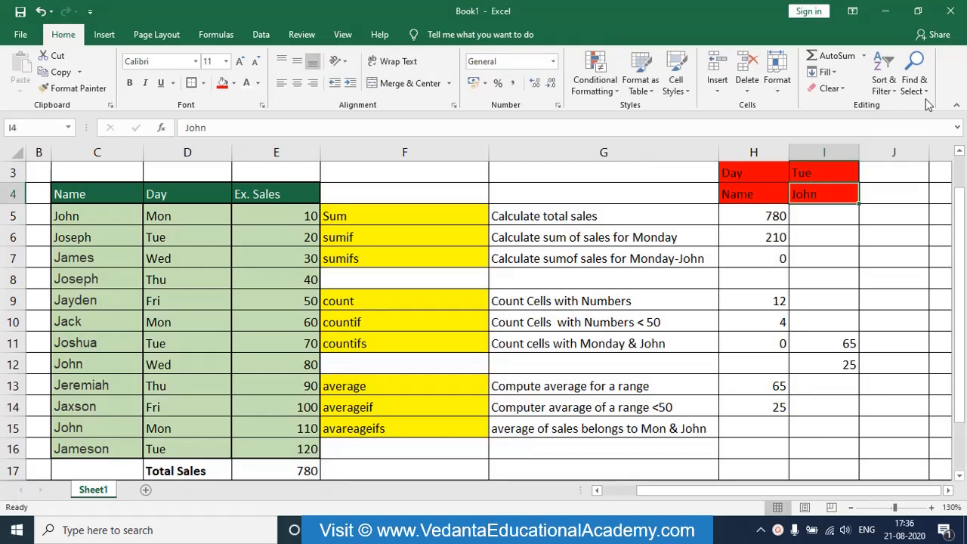
pyautogui.click(757, 236)
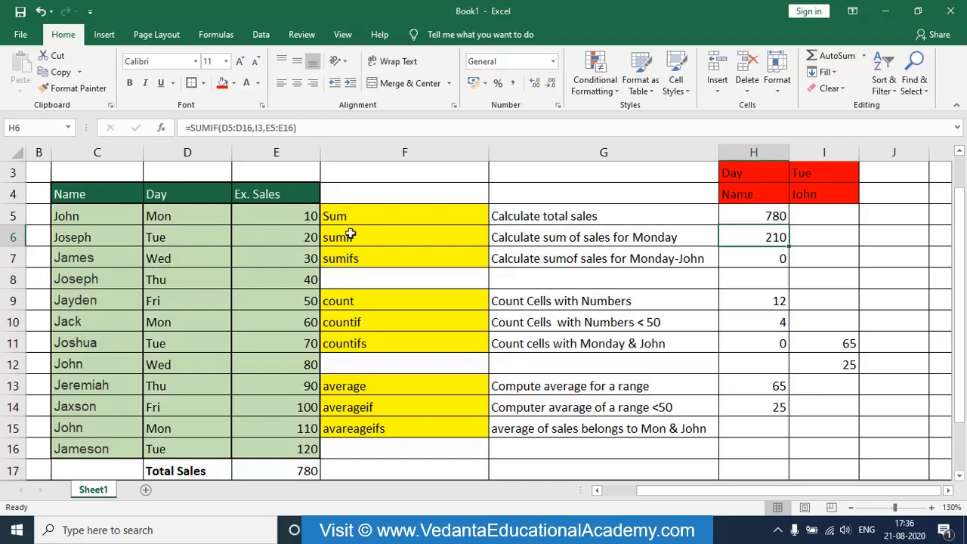
# - Change the Name criterion in I4 to the name listed in C6
pyautogui.click(811, 194)
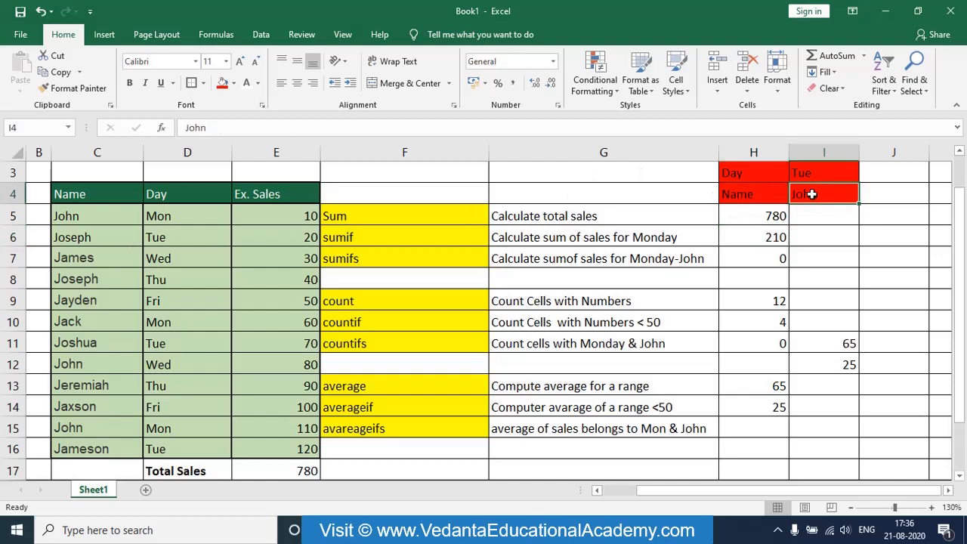
pyautogui.write('Josep')
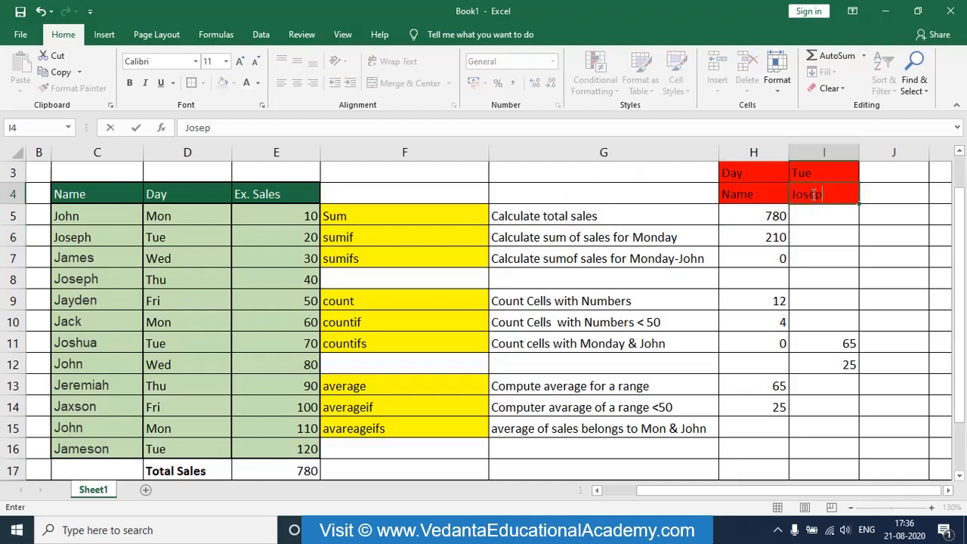
pyautogui.write('h')
pyautogui.press('Return')
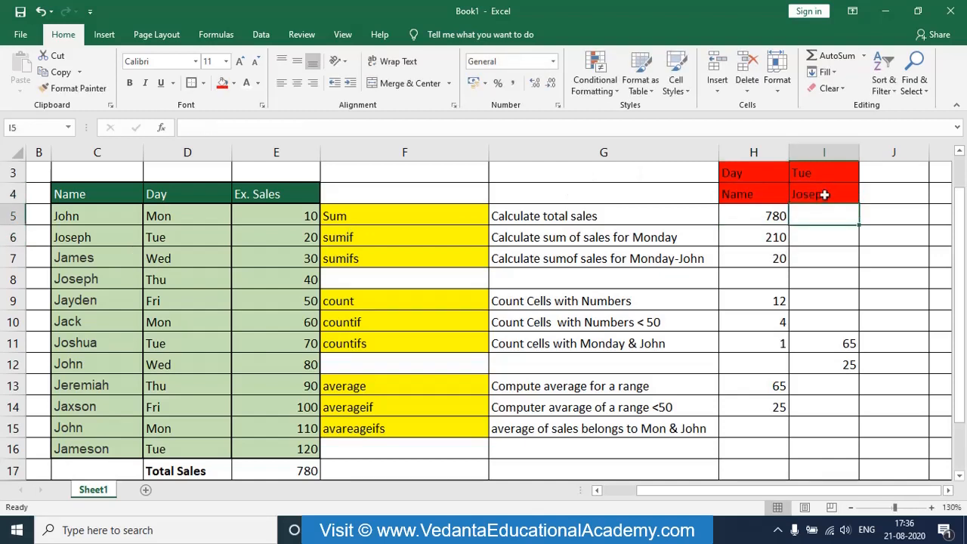
# - Fill the Tuesday sales cells E6, E11 and E16 with red to mark the values summed by the SUMIF in H6
pyautogui.click(761, 239)
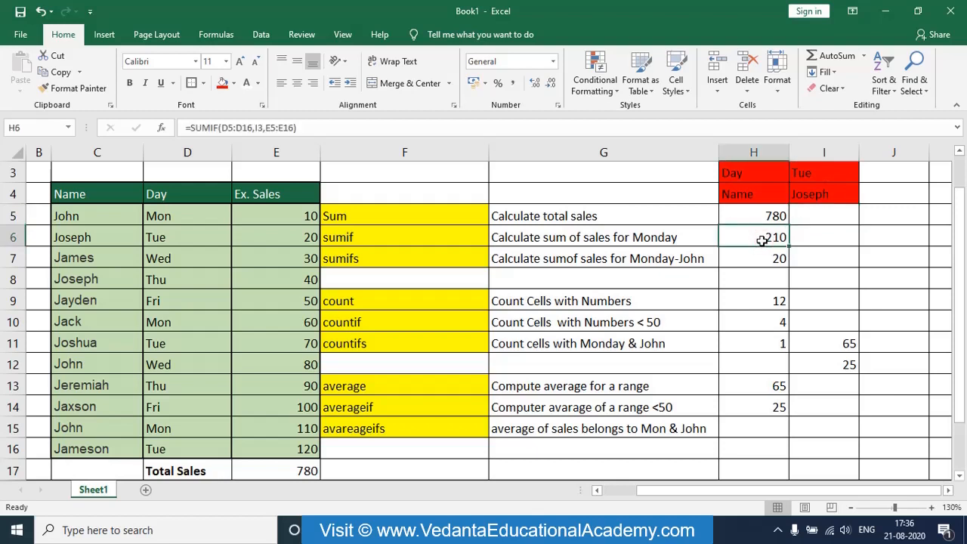
pyautogui.click(268, 237)
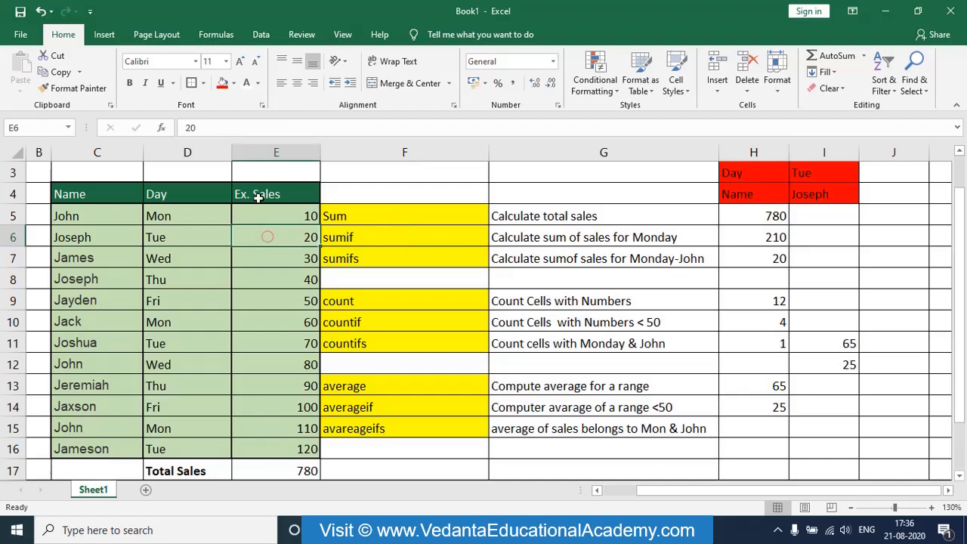
pyautogui.click(223, 85)
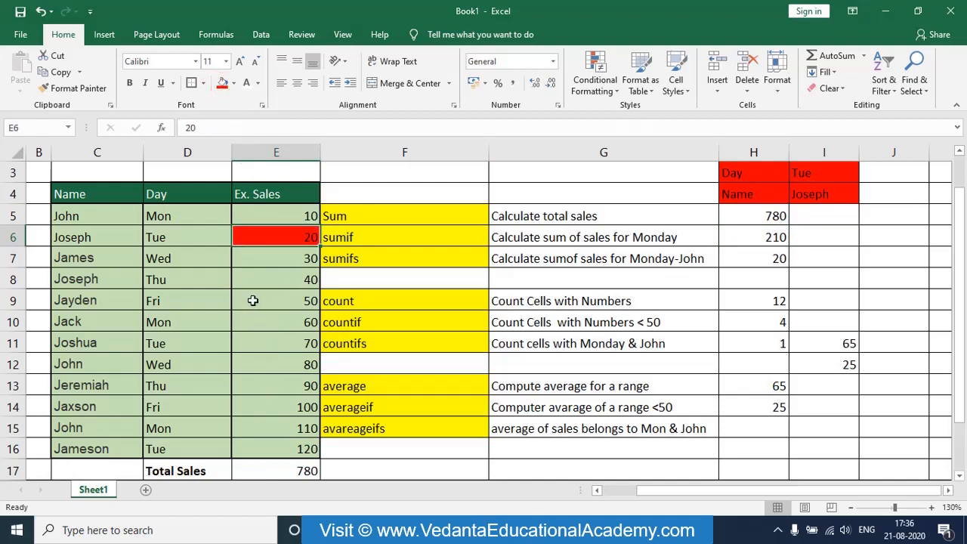
pyautogui.click(262, 342)
pyautogui.press('F4')
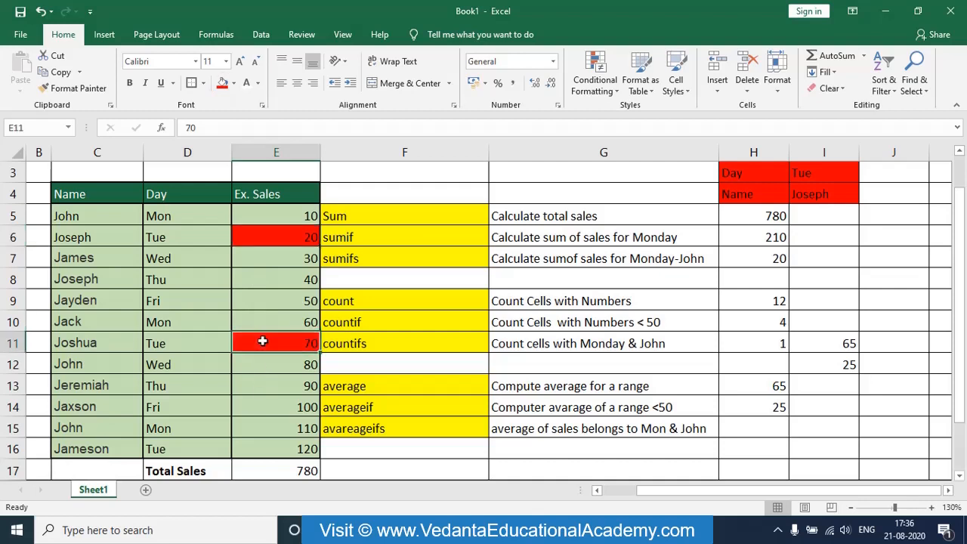
pyautogui.click(274, 446)
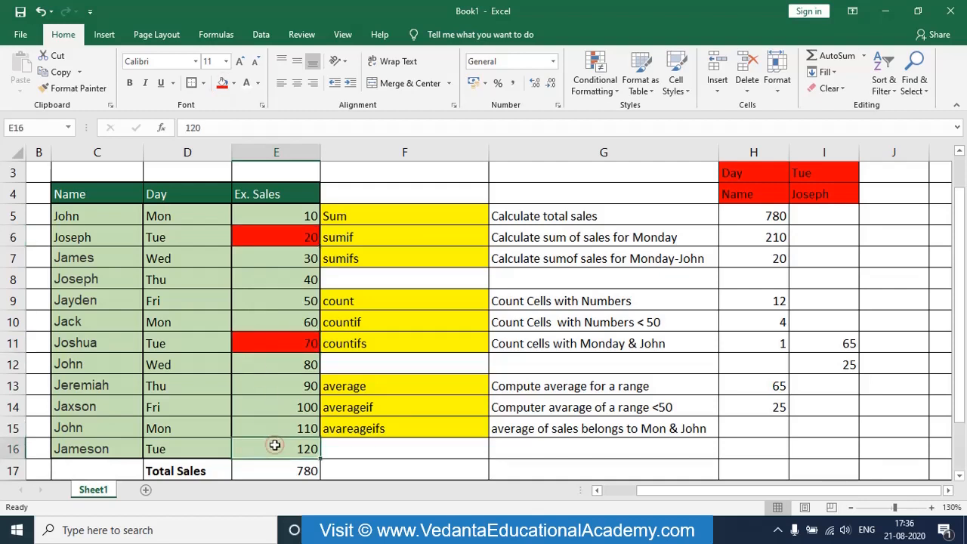
pyautogui.press('F4')
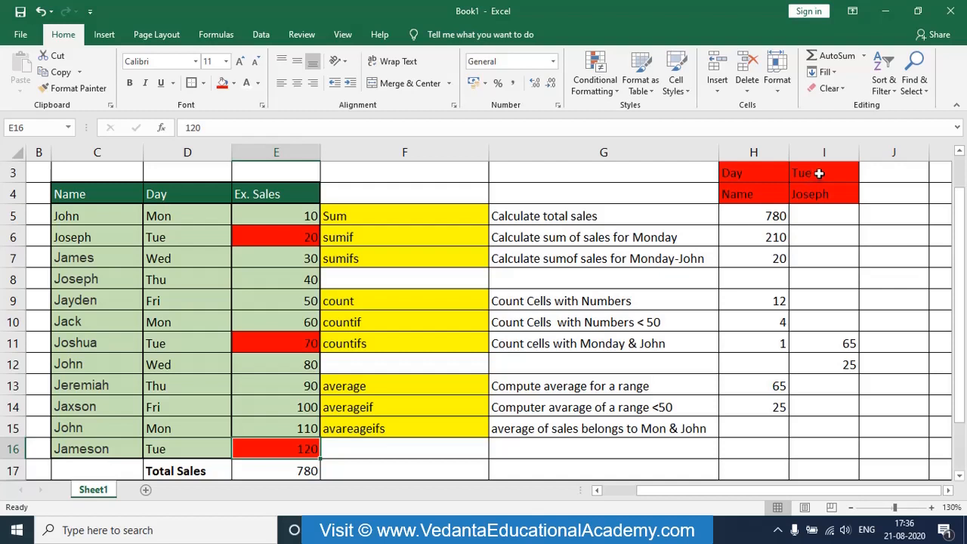
# - Fill the name and day cells C6 and D6 with red so they match the sales cell in row 6
pyautogui.click(211, 238)
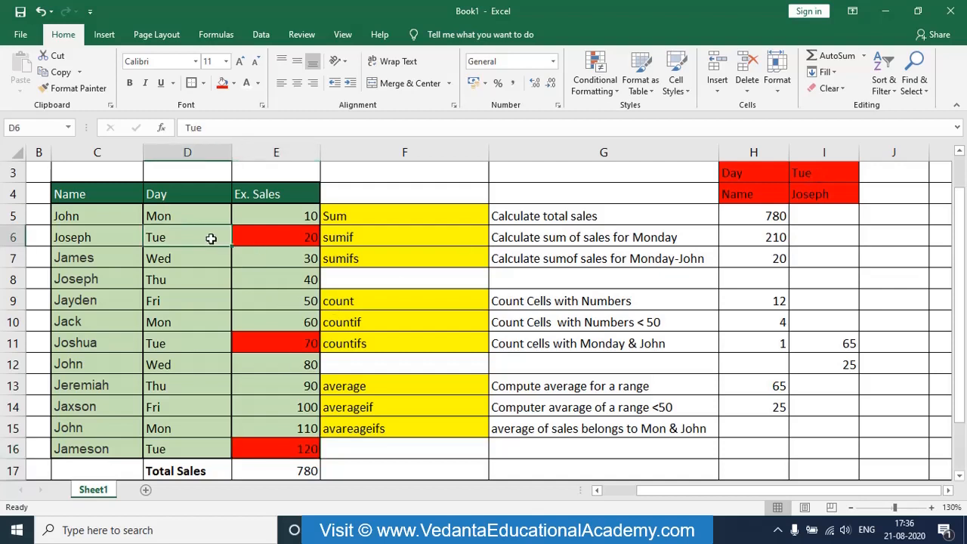
pyautogui.click(216, 346)
pyautogui.click(181, 462)
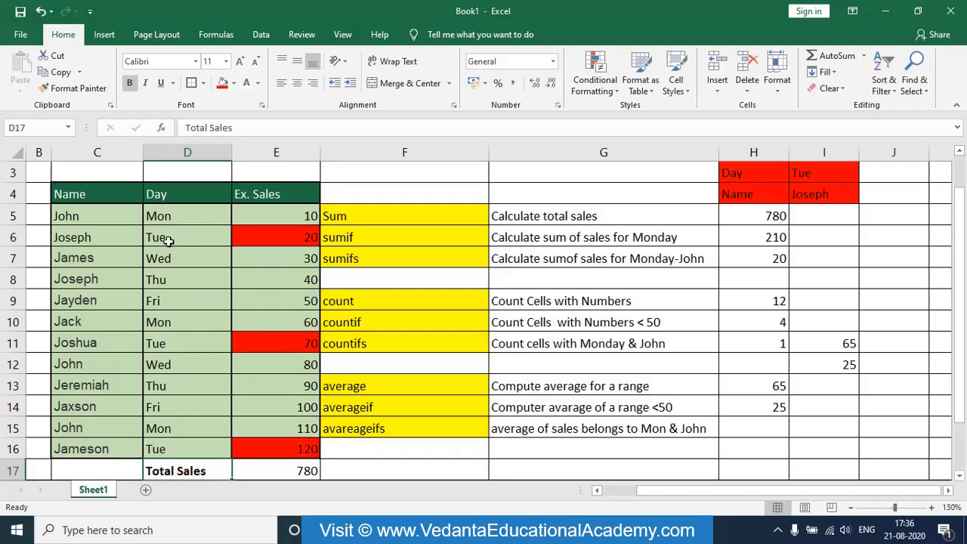
pyautogui.click(105, 235)
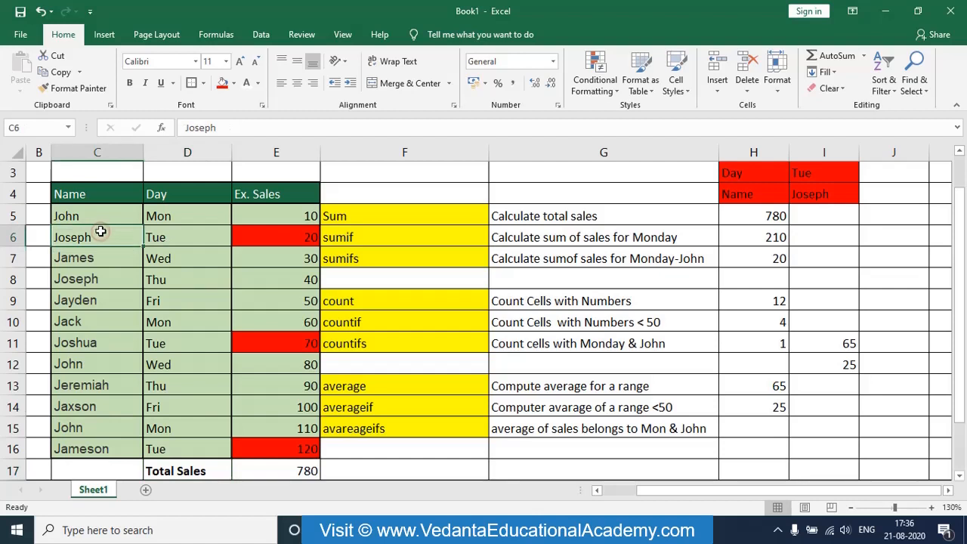
pyautogui.press('F4')
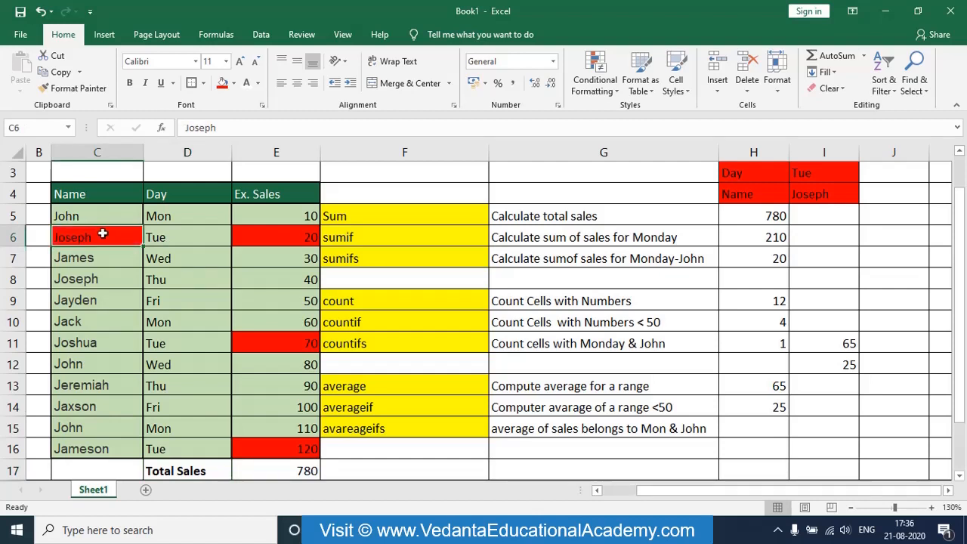
pyautogui.click(161, 239)
pyautogui.press('F4')
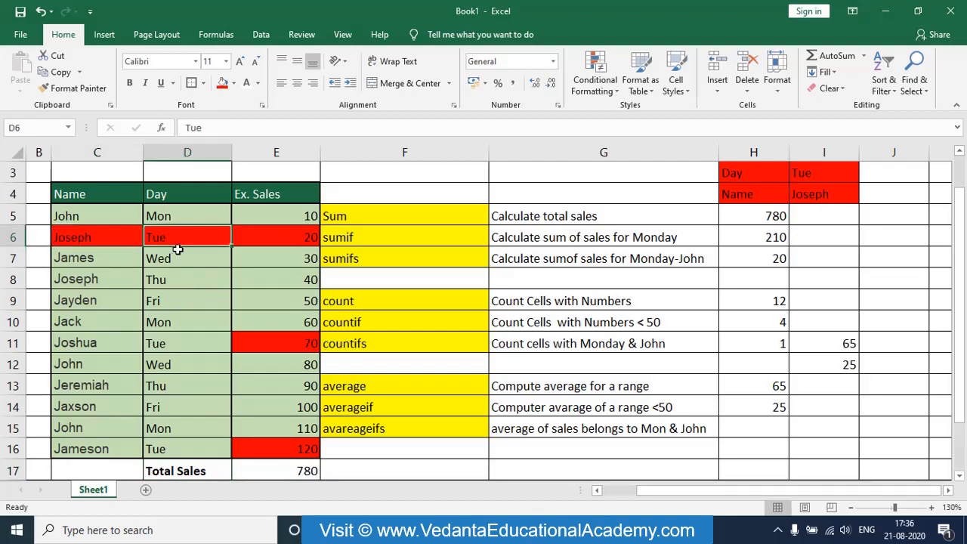
pyautogui.click(291, 237)
# - Fill the other two Tuesday day cells, D11 and D16, with red
pyautogui.click(189, 344)
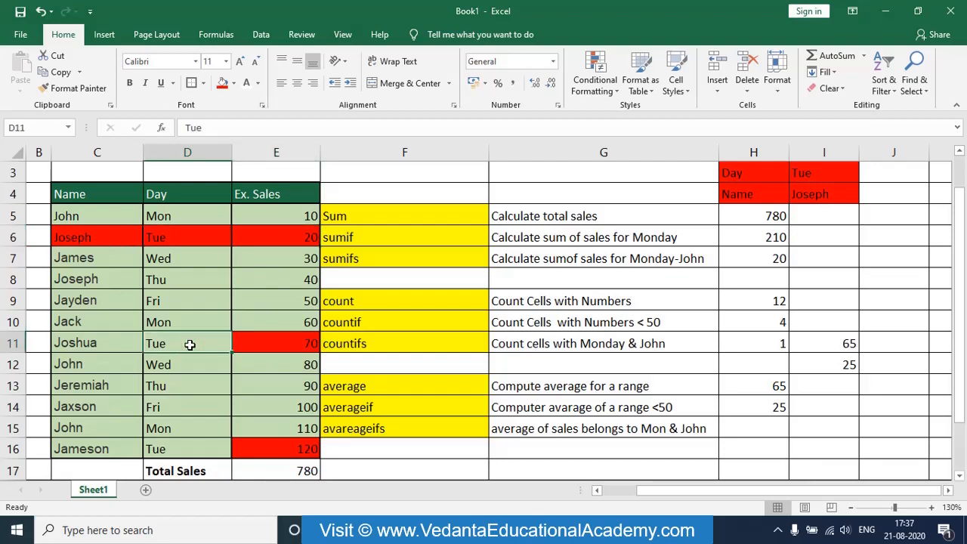
pyautogui.click(119, 335)
pyautogui.click(178, 448)
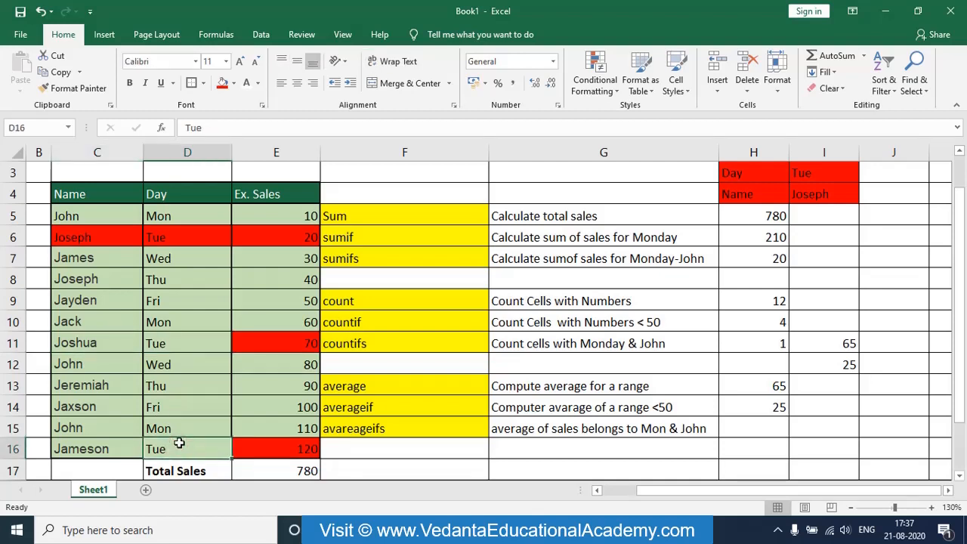
pyautogui.click(189, 343)
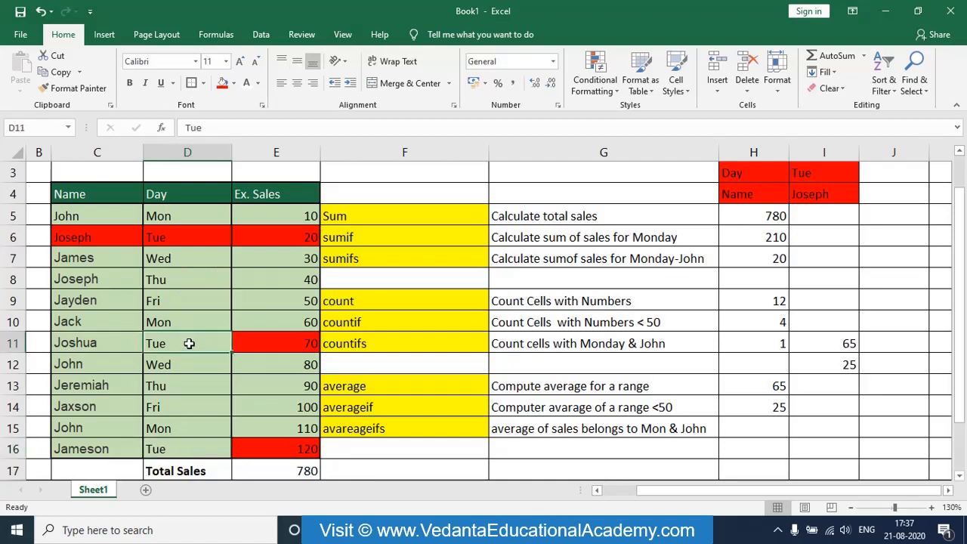
pyautogui.click(206, 447)
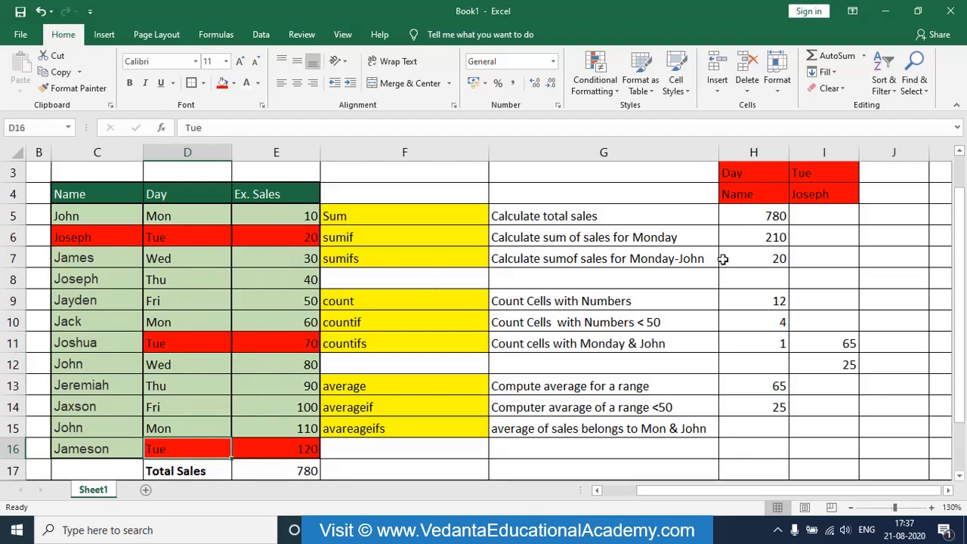
# - Check the SUMIF result in H6 and the SUMIFS result in H7 against row 6 and the criteria in I3 and I4
pyautogui.click(739, 242)
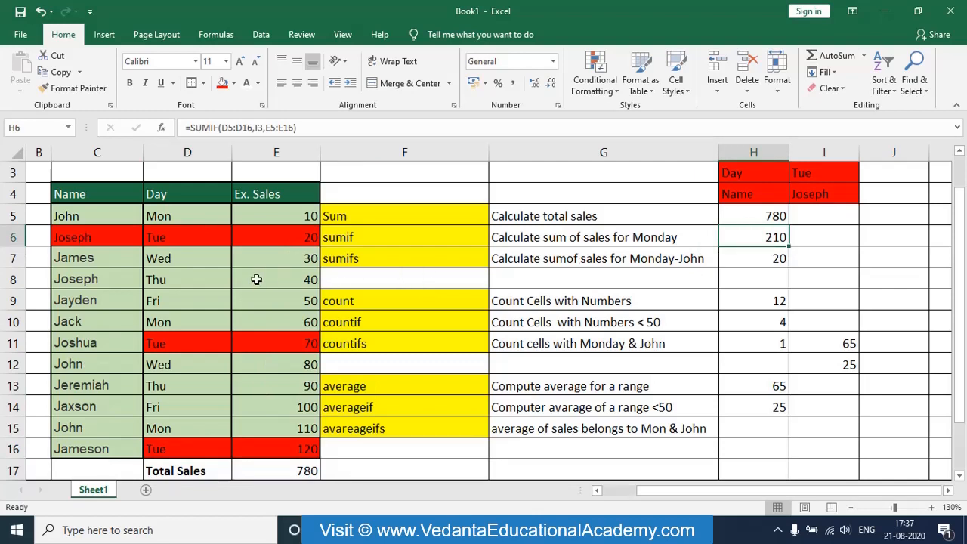
pyautogui.click(123, 233)
pyautogui.click(244, 231)
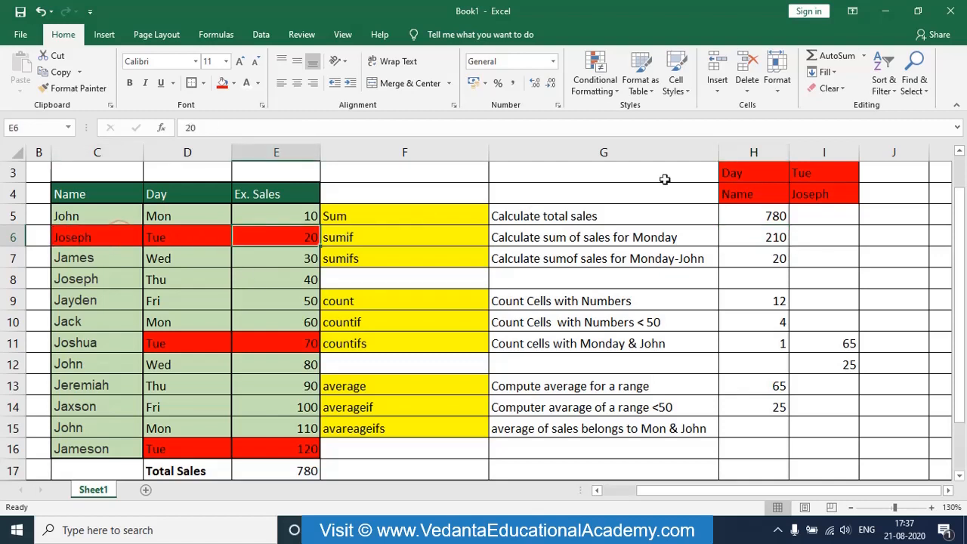
pyautogui.click(754, 265)
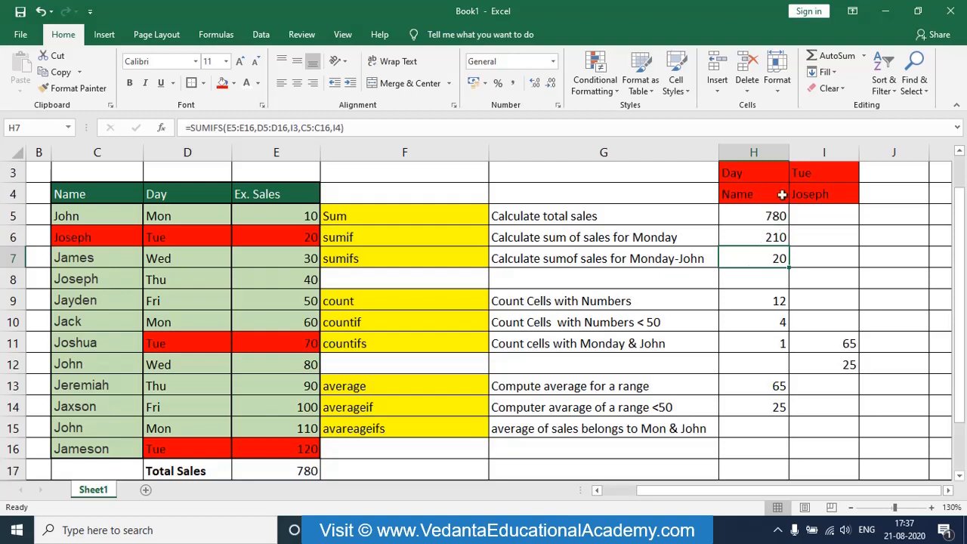
pyautogui.click(821, 175)
pyautogui.click(823, 193)
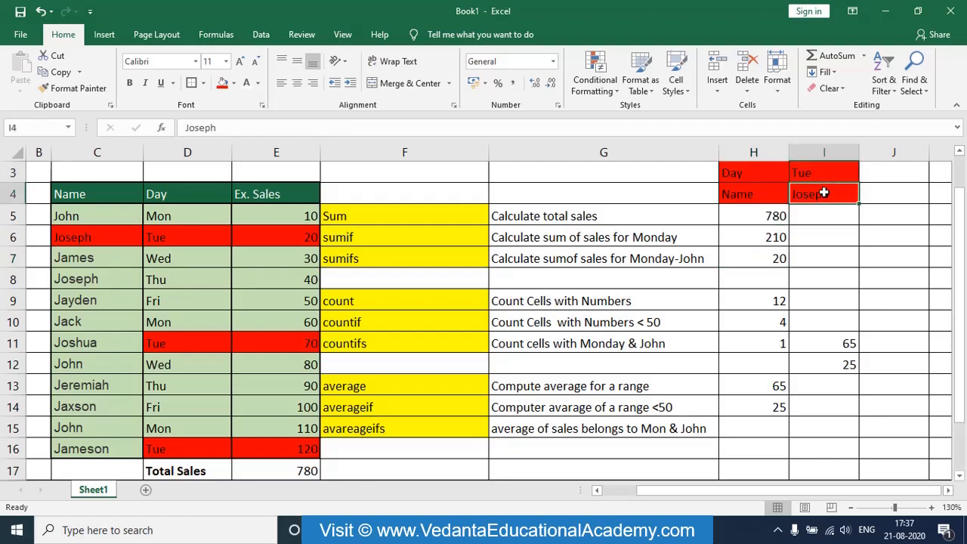